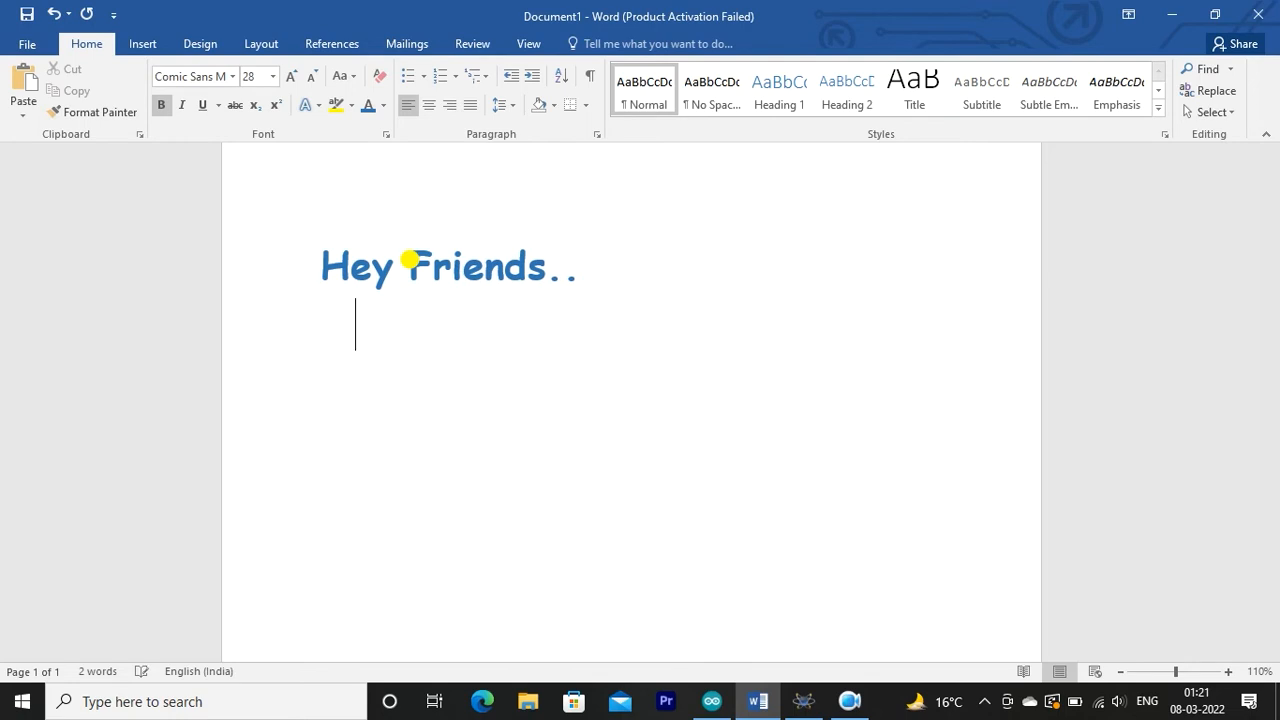
Write "Welcome back to my channel" on the line below the "Hey Friends.." greeting
type("Welcome back to my ")
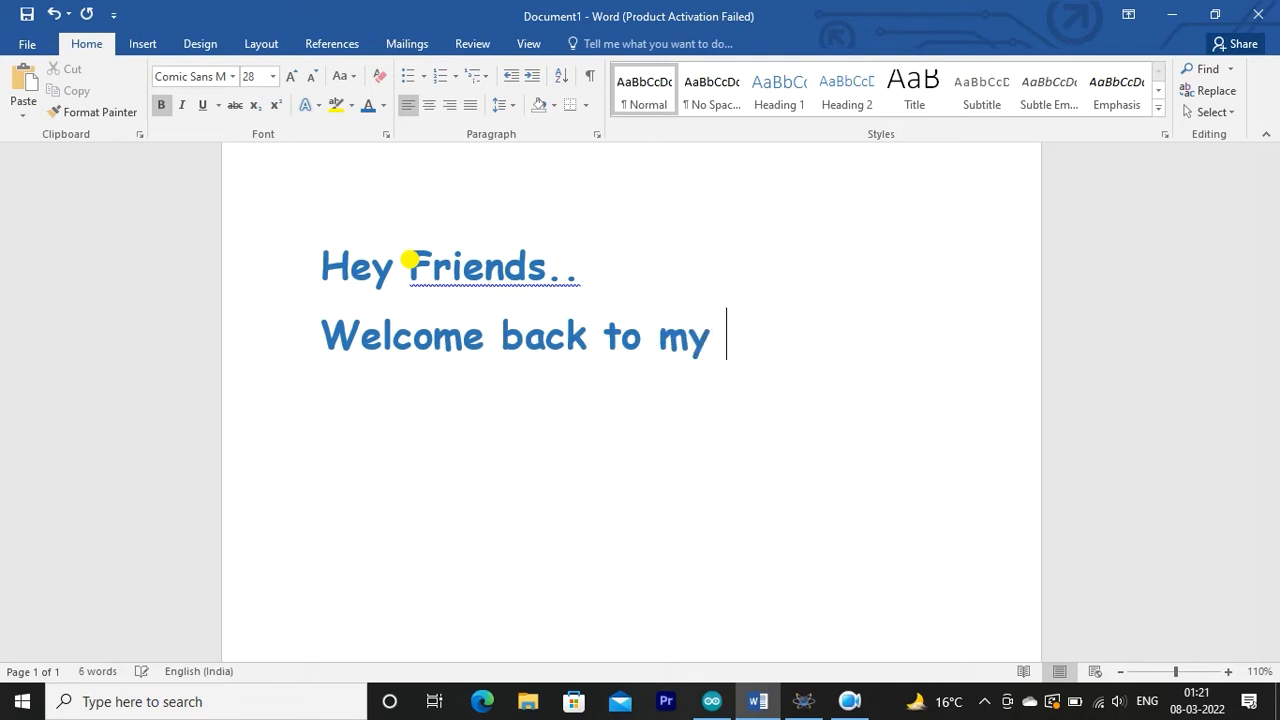
type("channel")
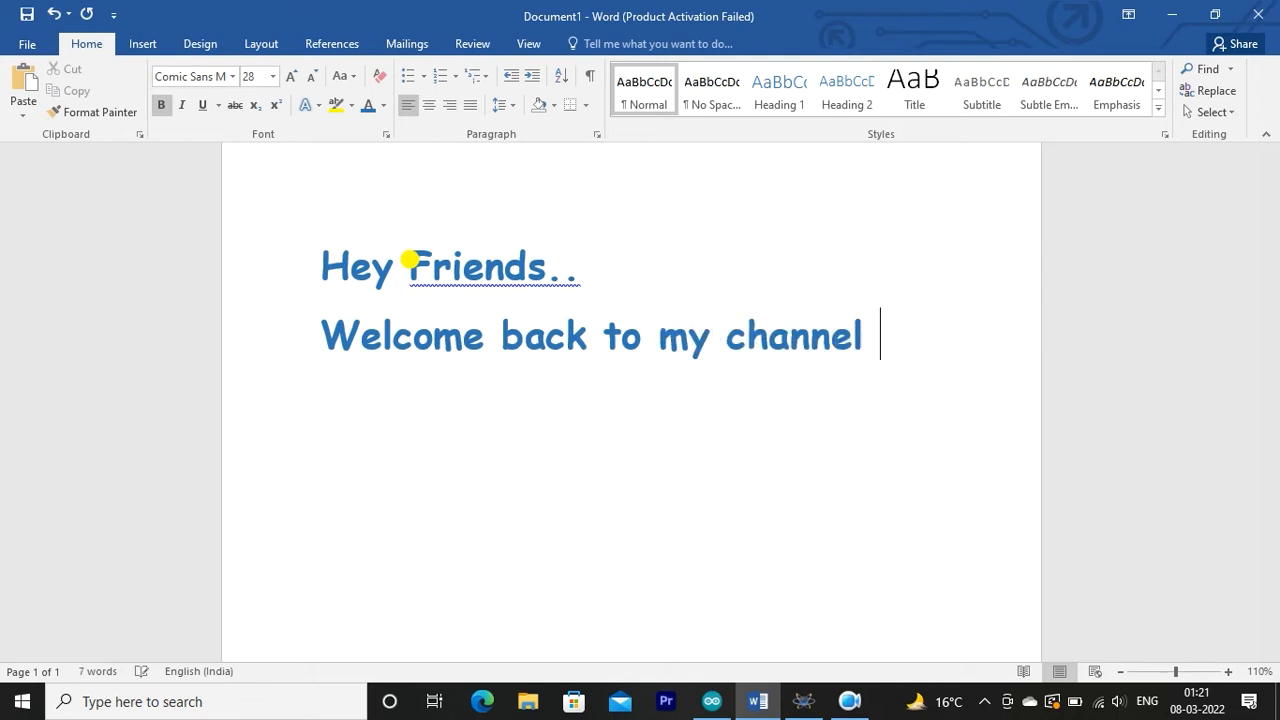
key("Return")
Add the sentence "I'm here with another project video." below the welcome line and begin a new paragraph
type("I'm here with an")
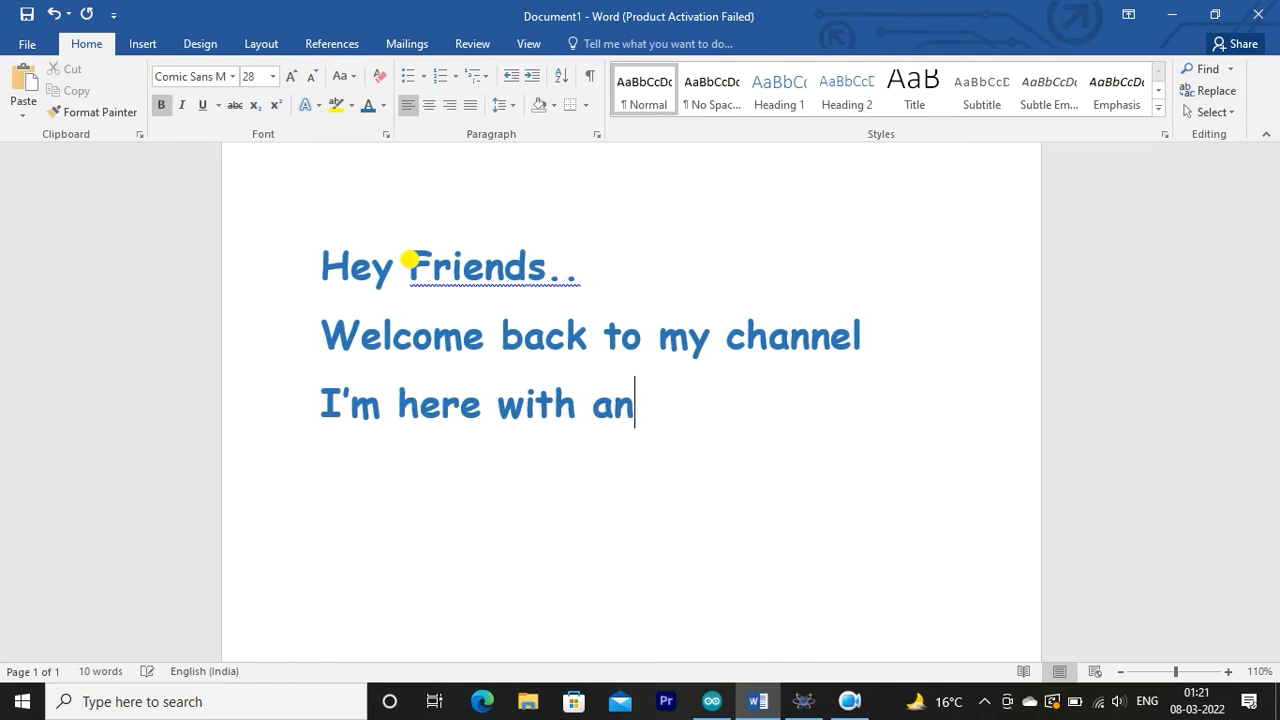
type("other pr")
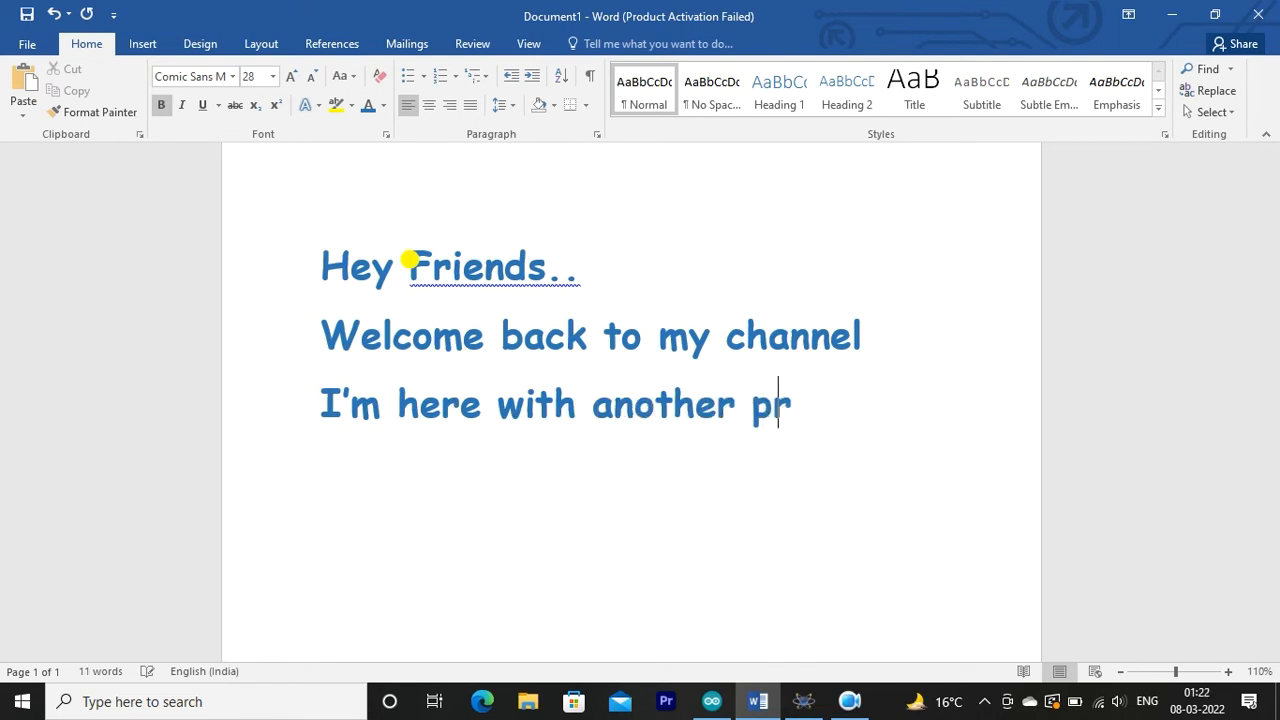
type("oject")
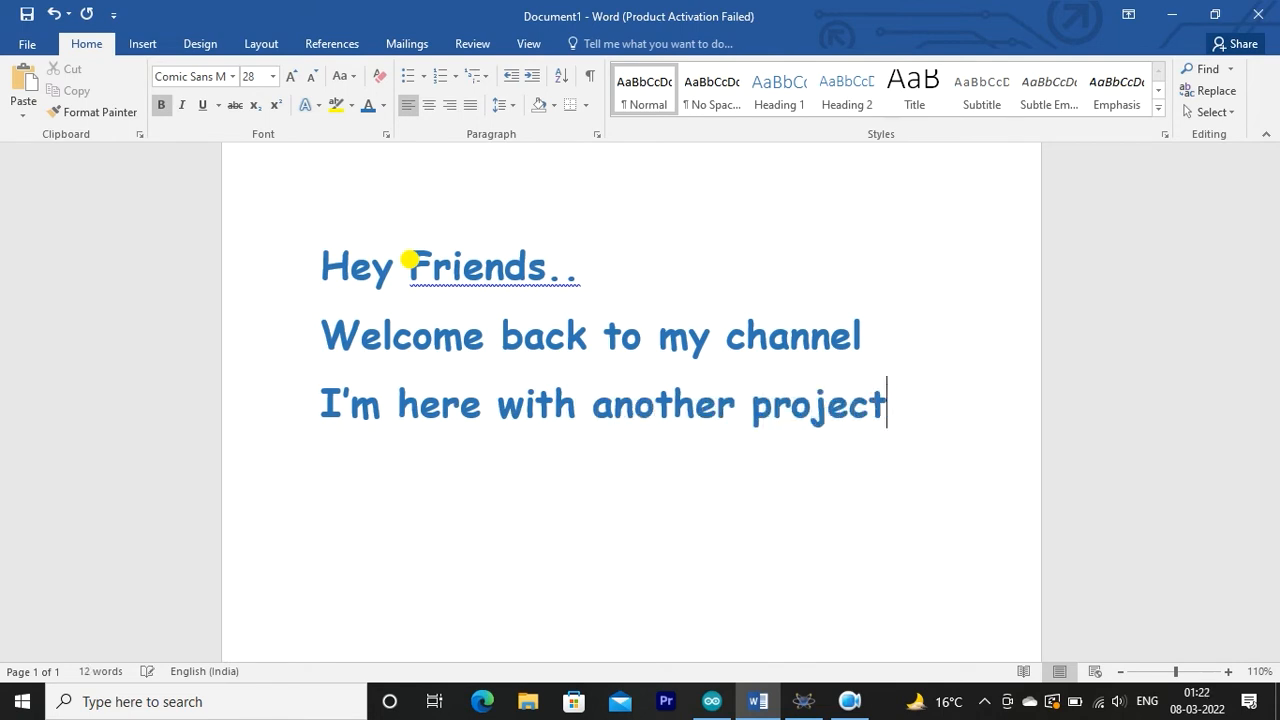
type(" video.")
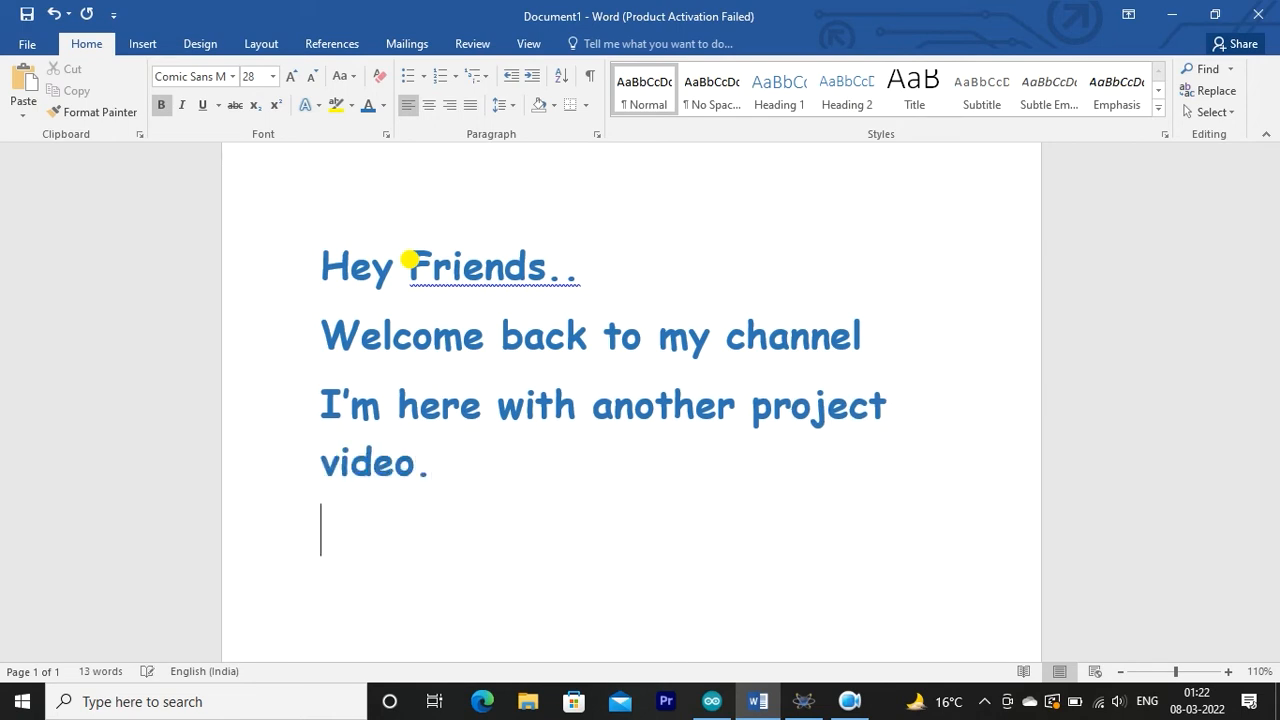
scroll(409, 260, "down", 3)
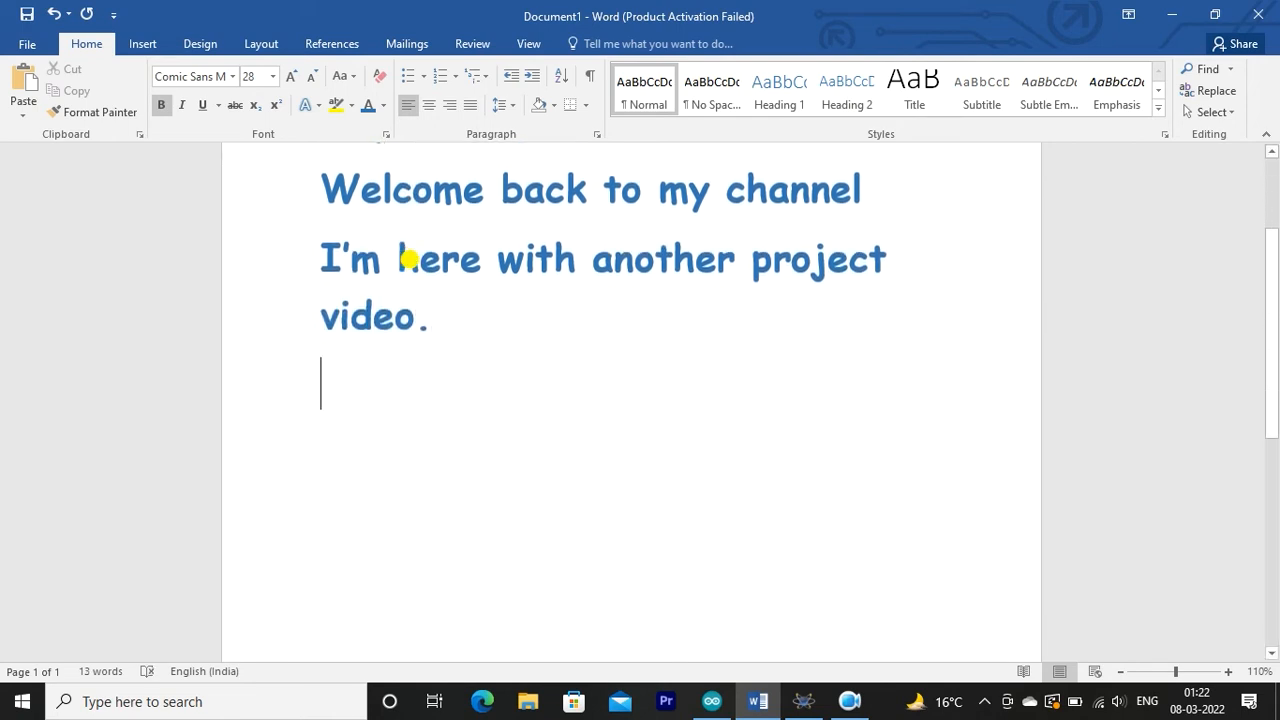
type(".")
key("Return")
Write "In this video I'll show you" in the new paragraph
type("In th")
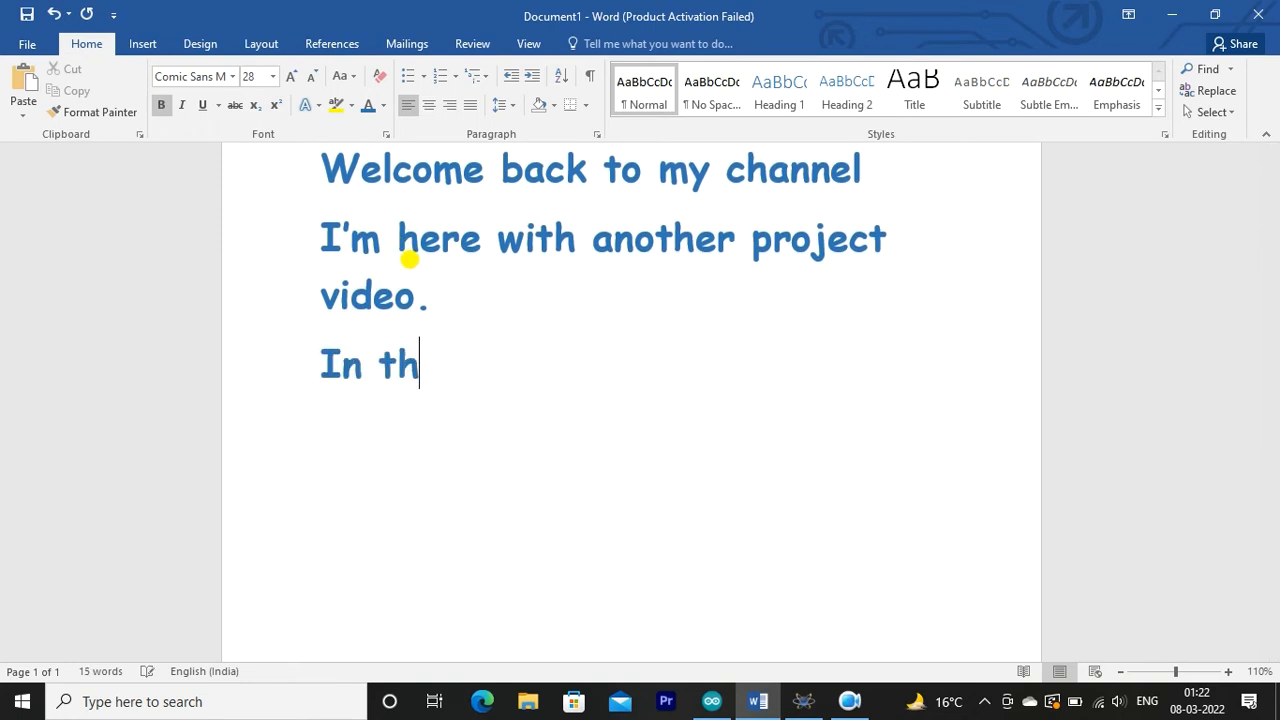
type("is video ")
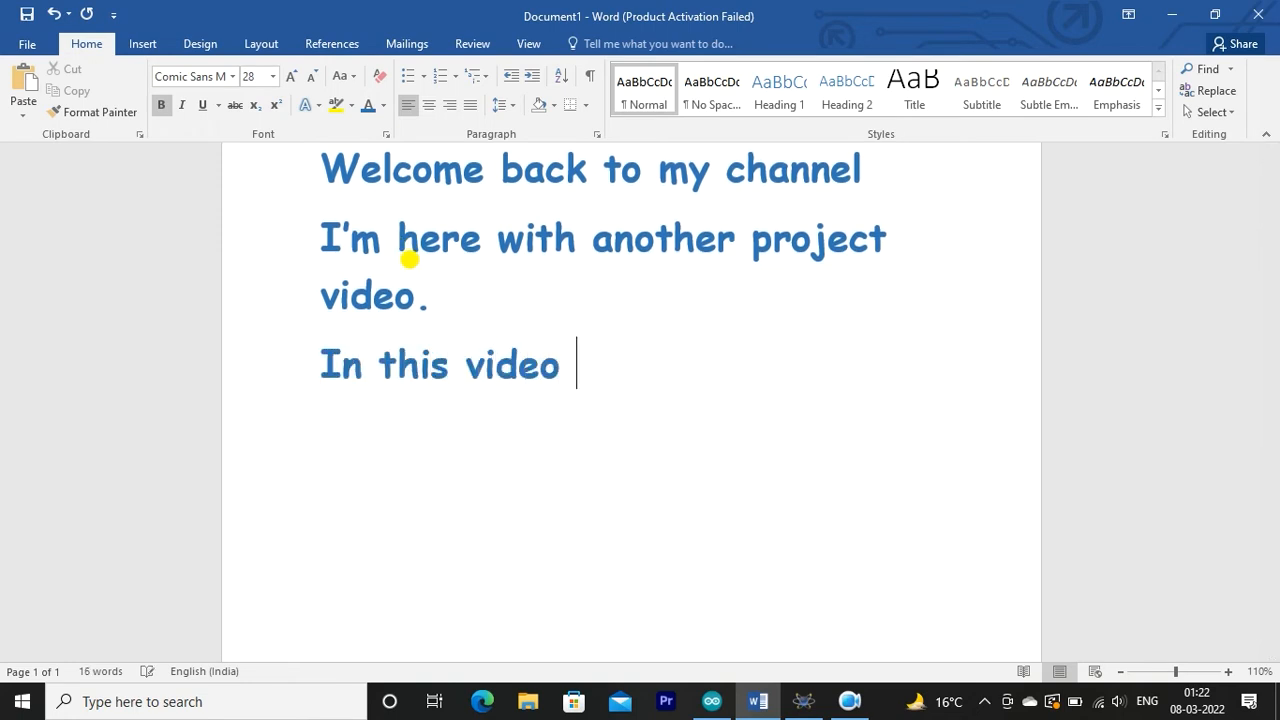
type("I'll sho")
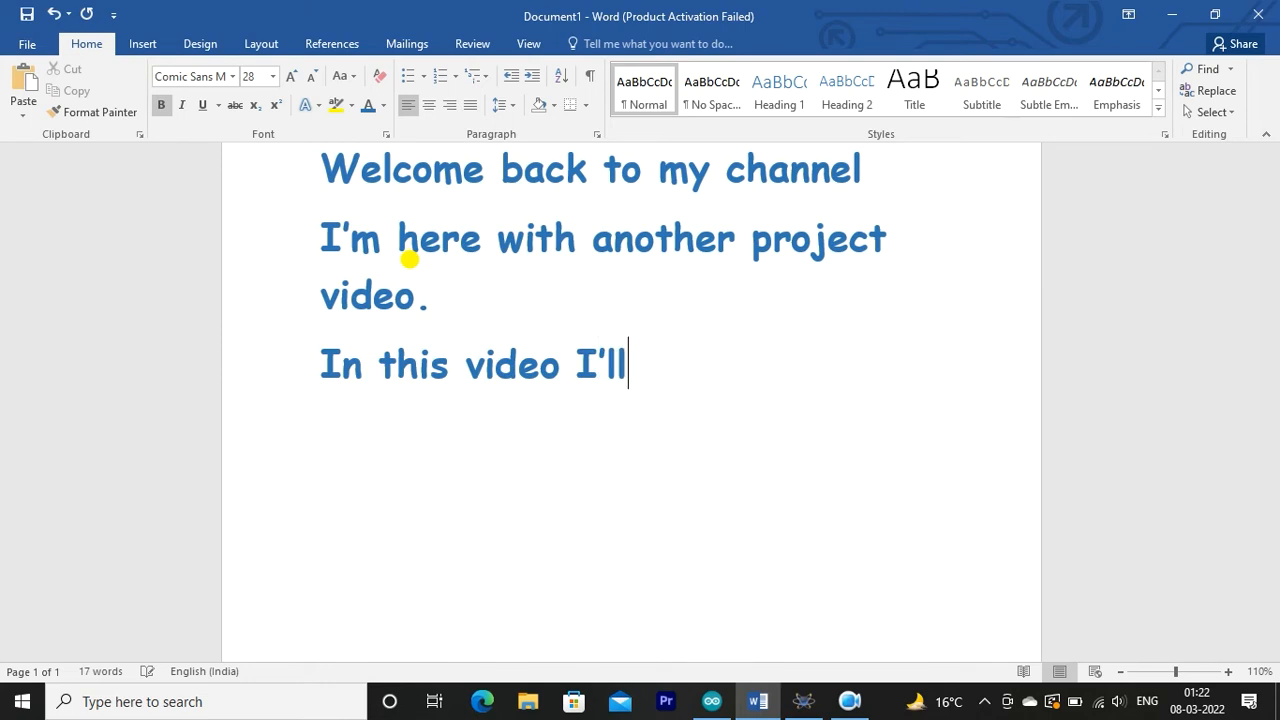
type("w you")
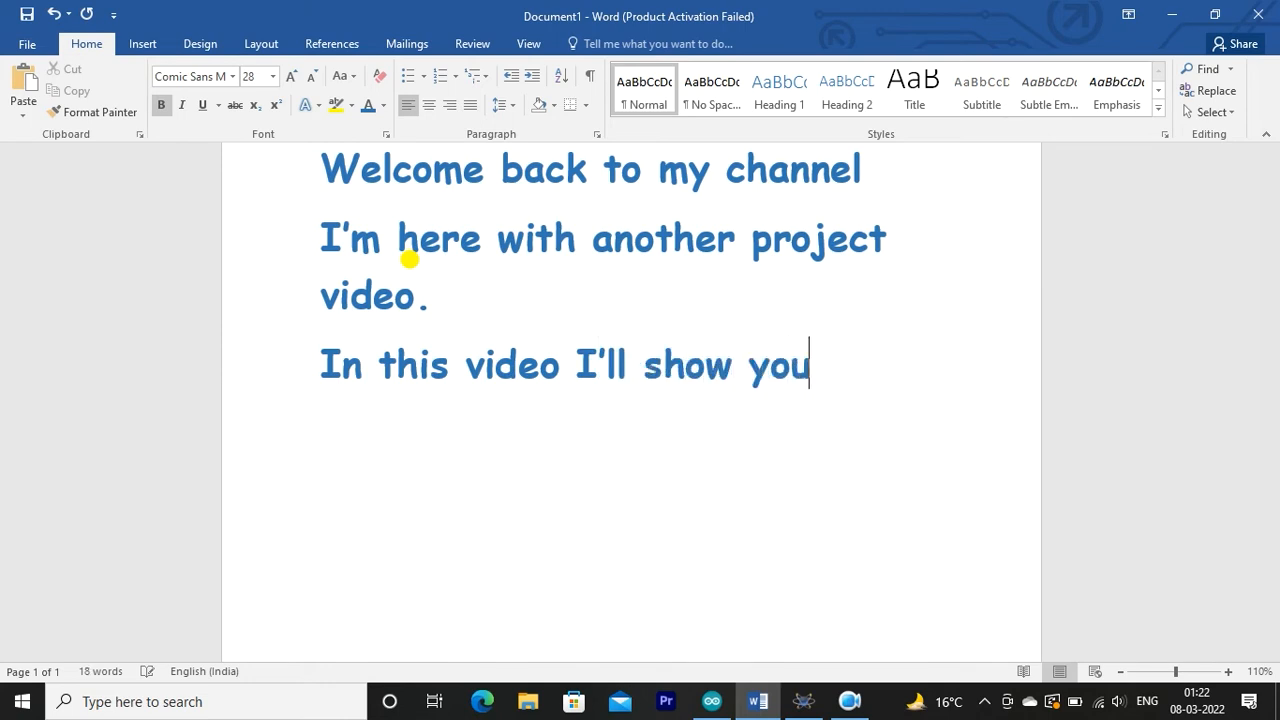
Start the topic line below with "How to make Fire Fighting System"
type("How to ")
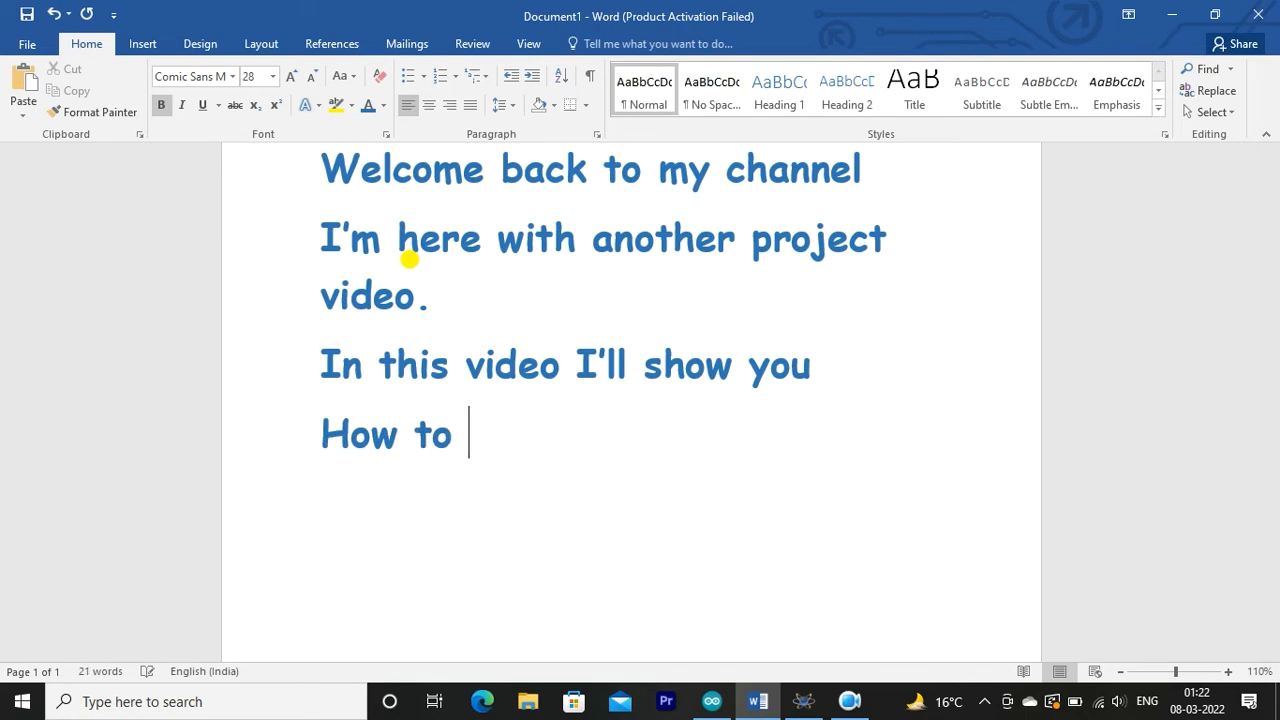
type("make Fire Fig")
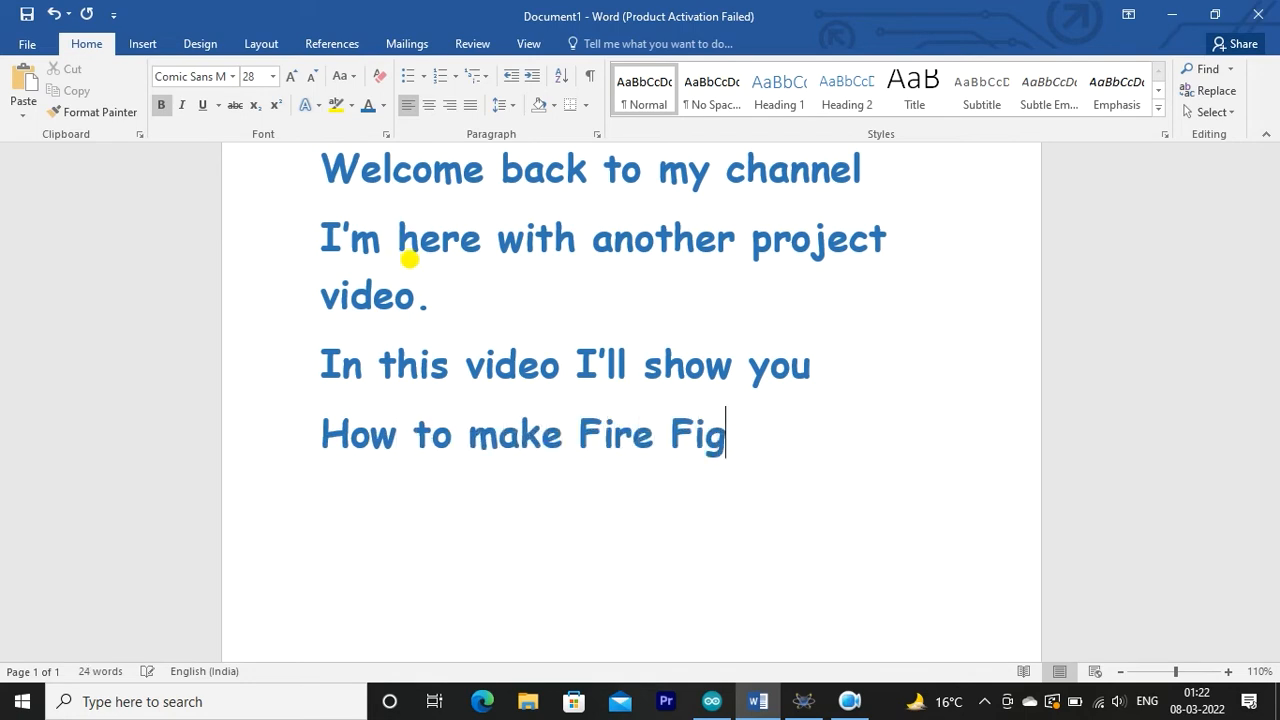
type("hting S")
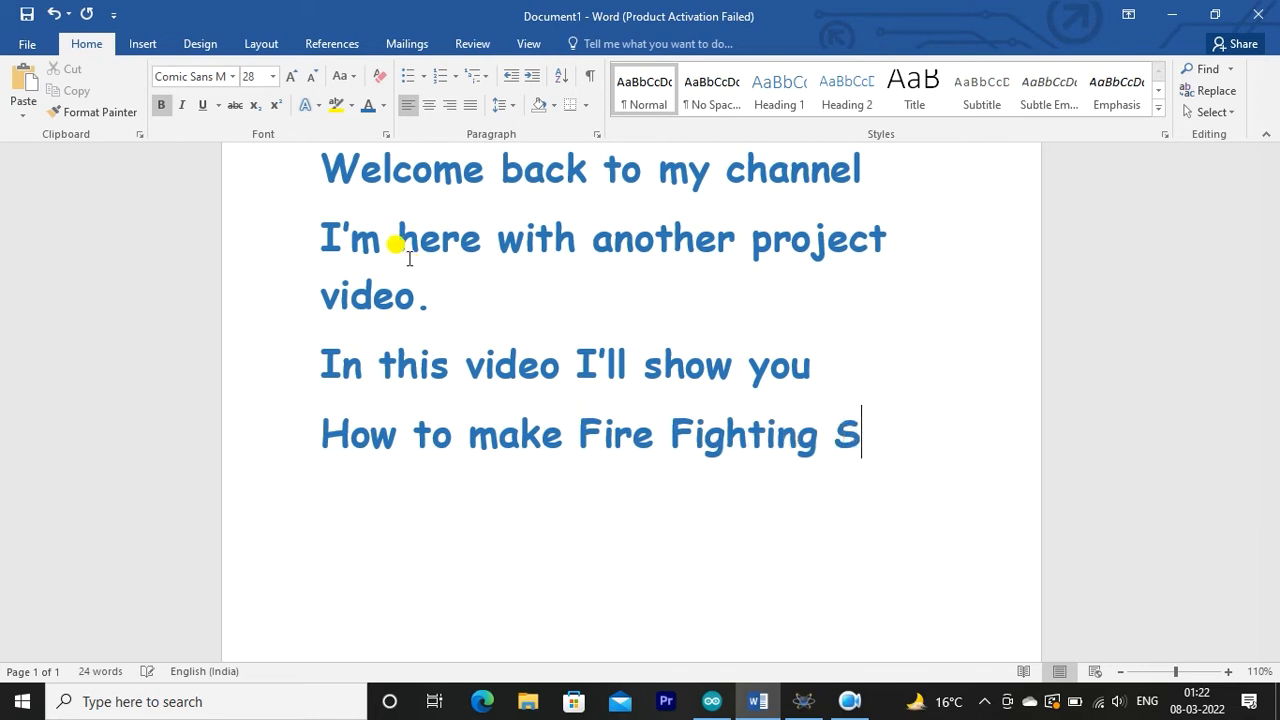
type("ystem")
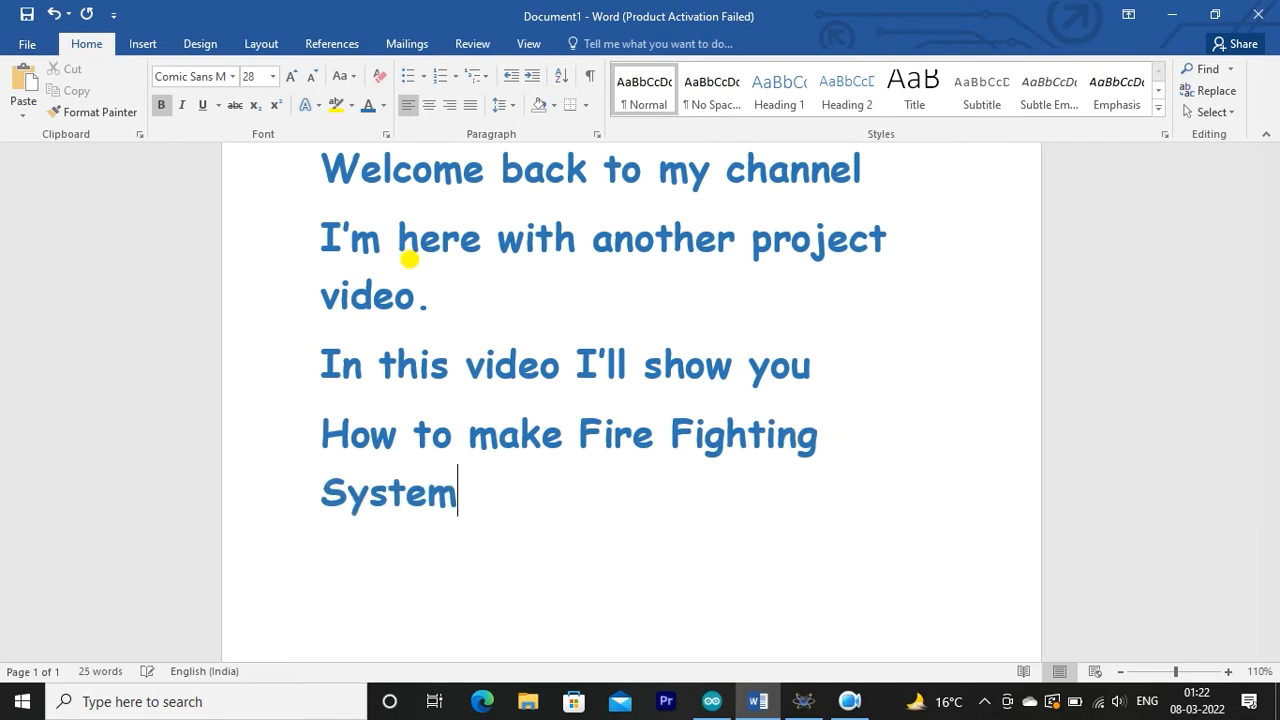
Complete the topic line with "using Proteus Simulator v8.11.." and leave a blank line below it
type(" using ")
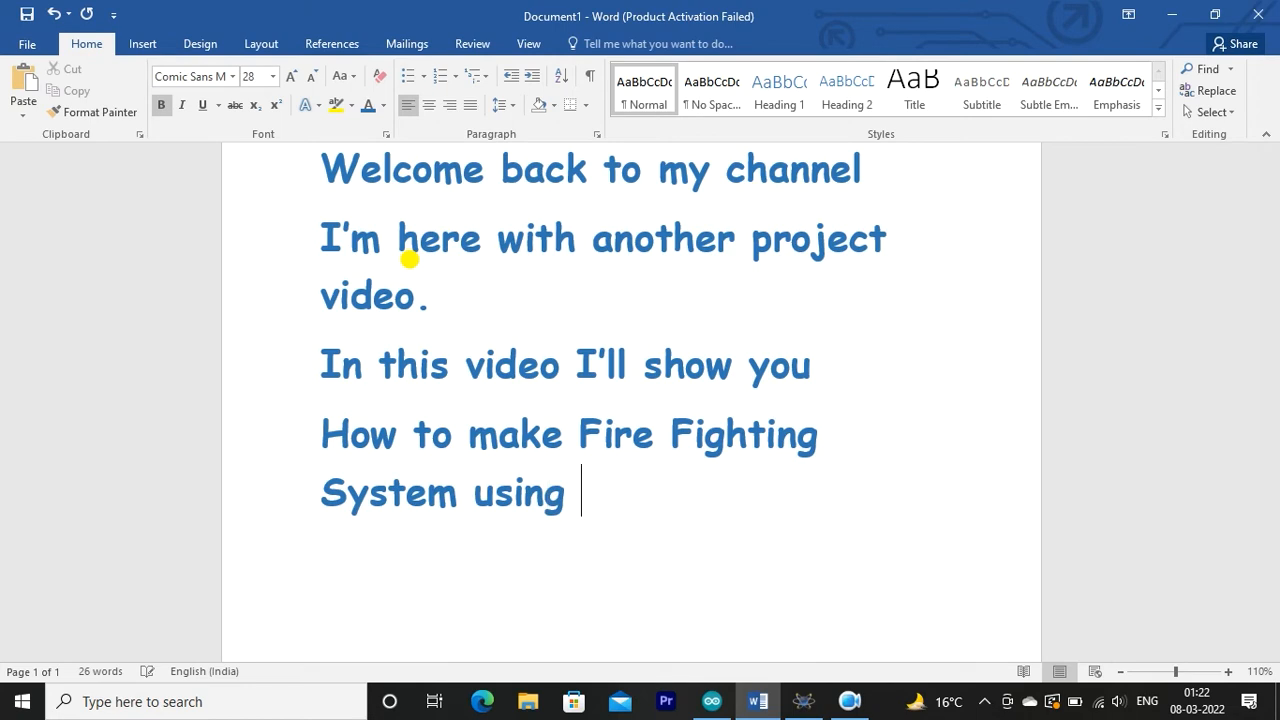
type("Proteus ")
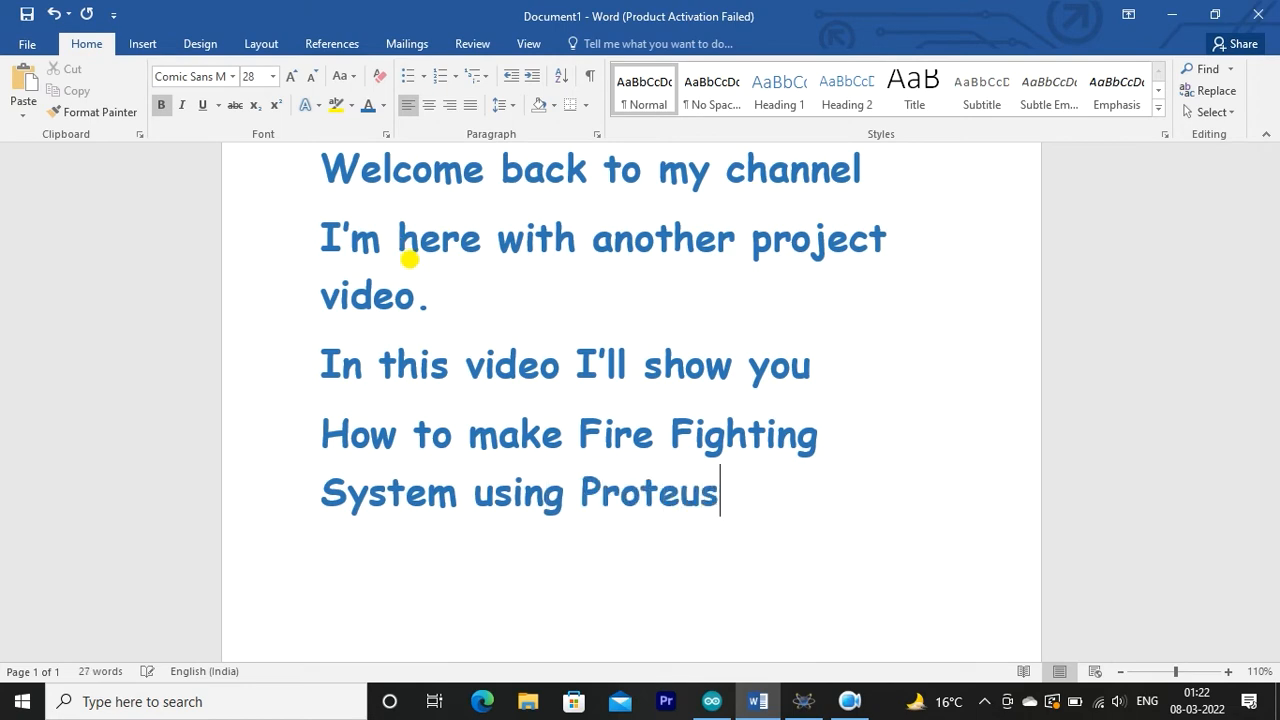
type("Simy")
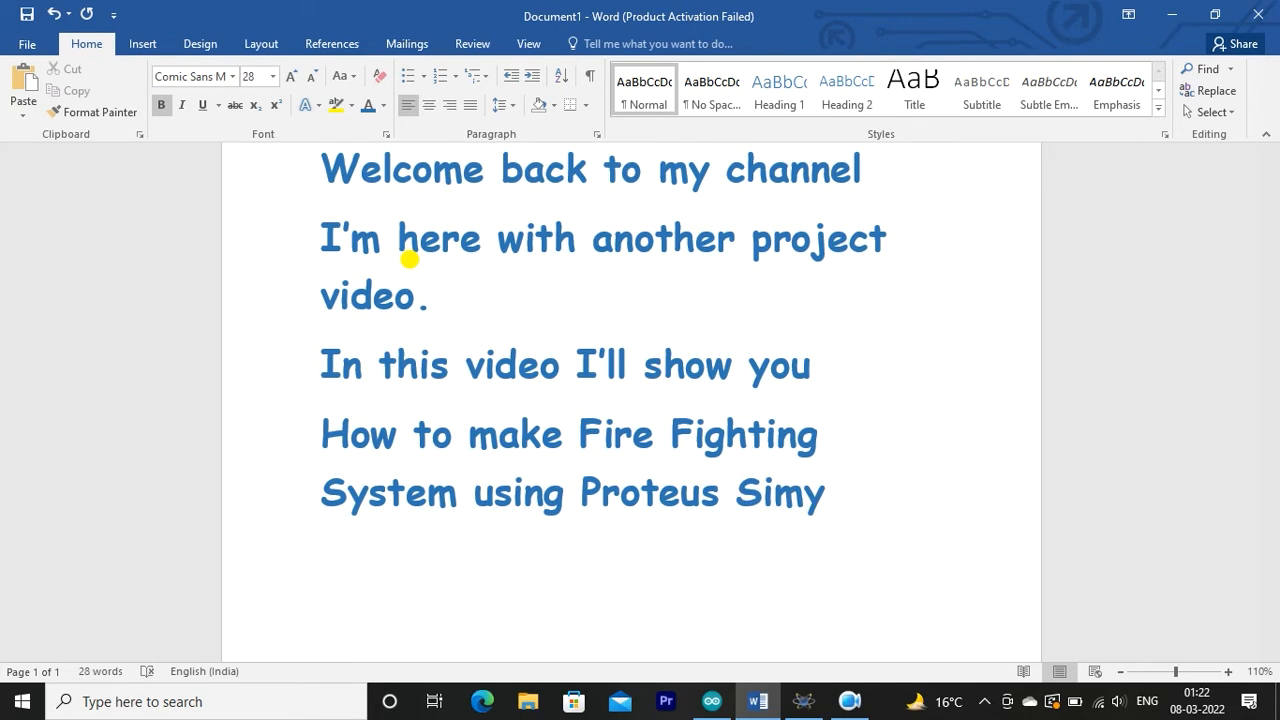
key("BackSpace")
type("ulator")
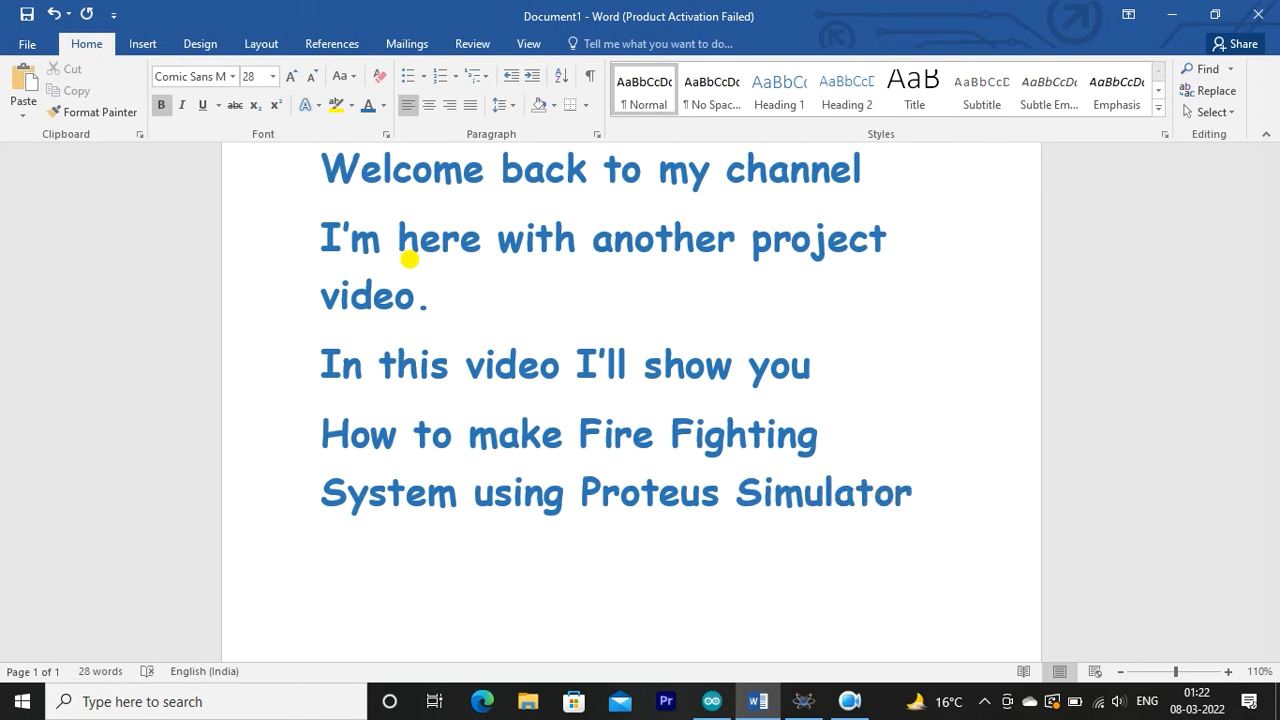
type(" v8.11")
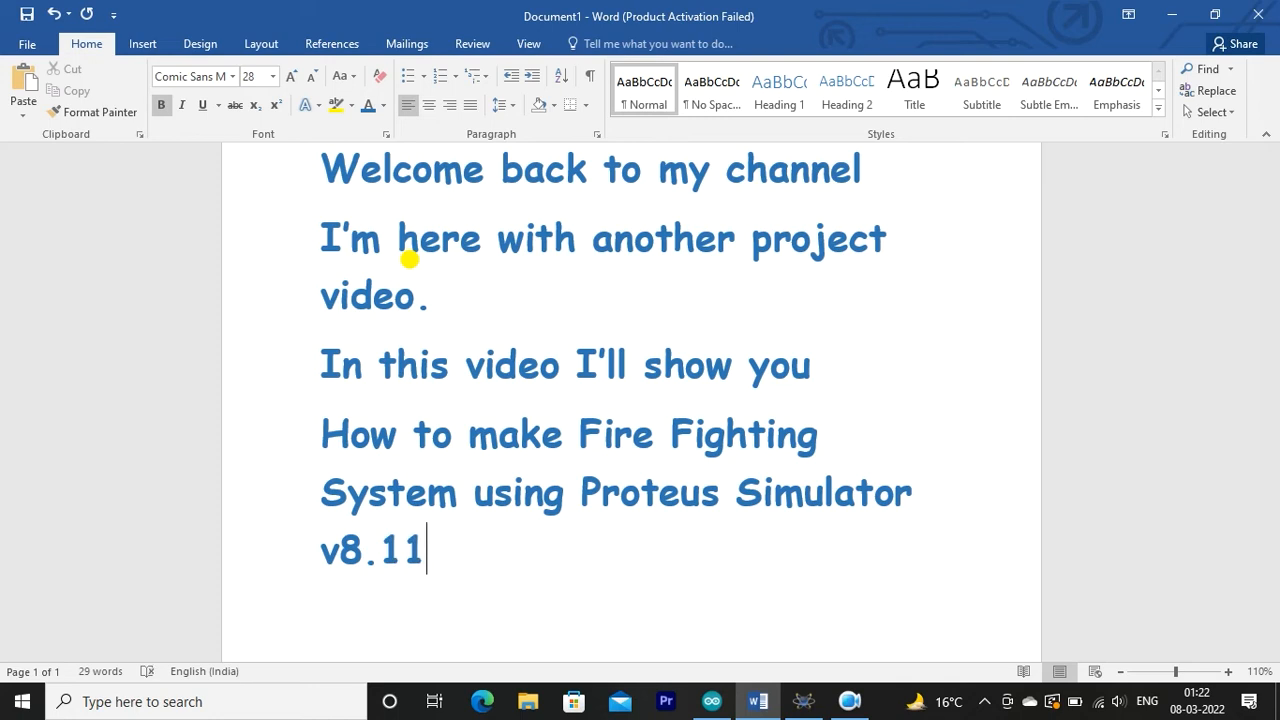
type("..")
scroll(409, 259, "down", 5)
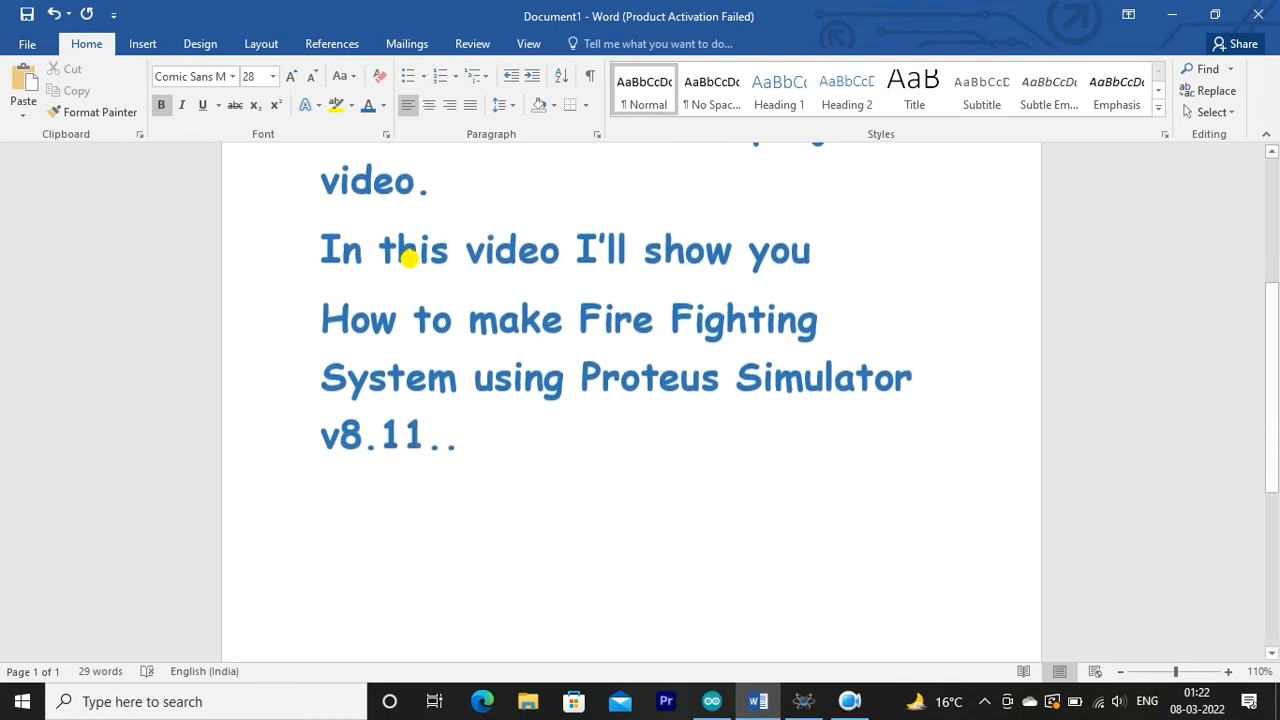
key("Return")
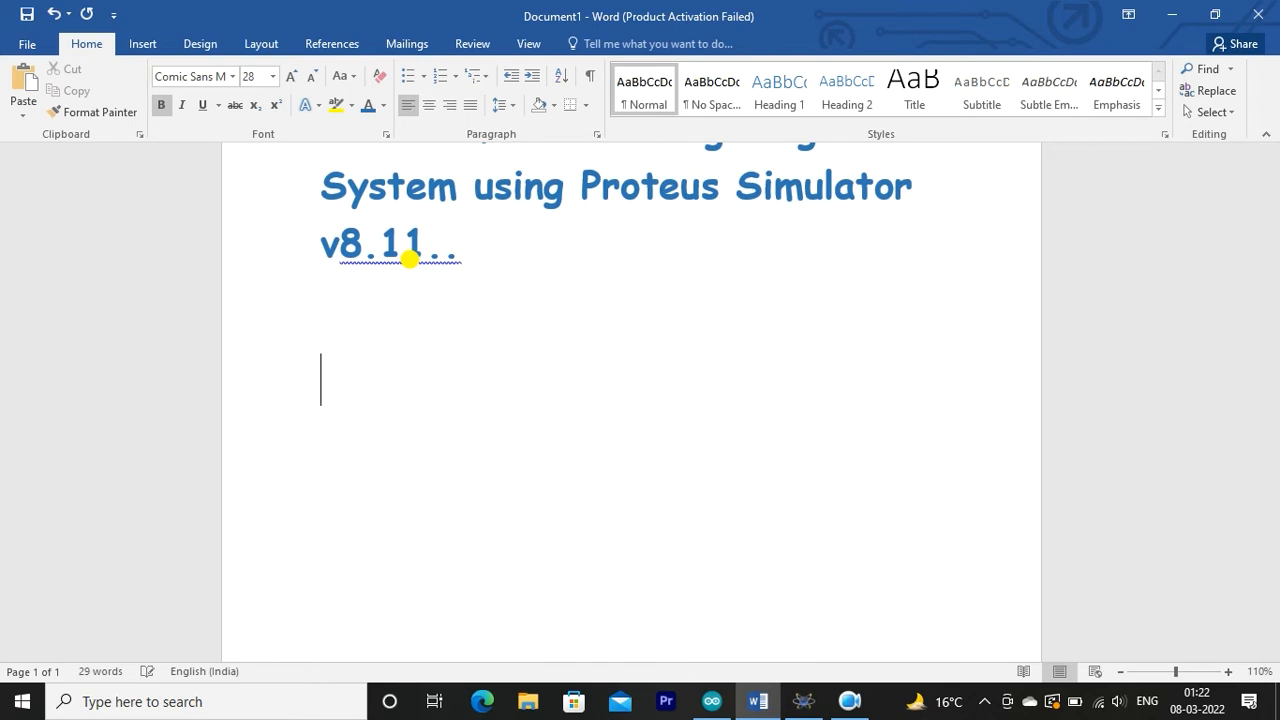
Write "So, Let's get started" as the opening of the paragraph below the blank line
type("So")
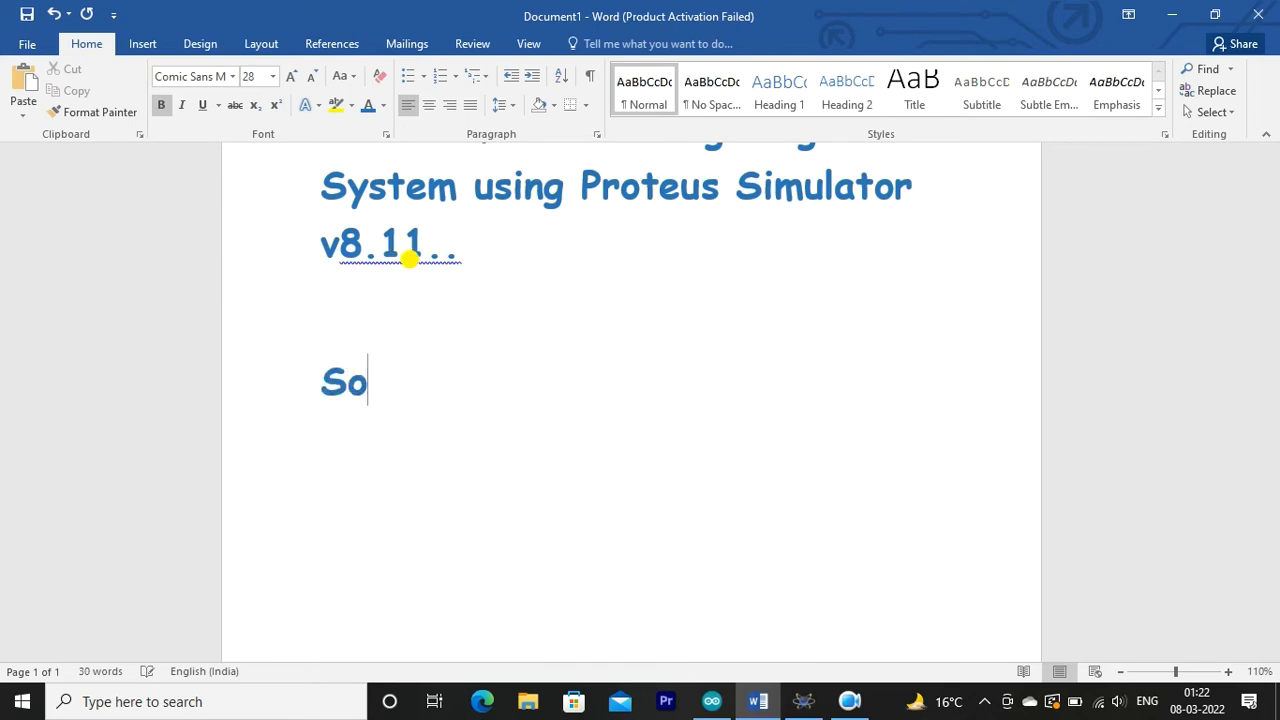
type(", Le")
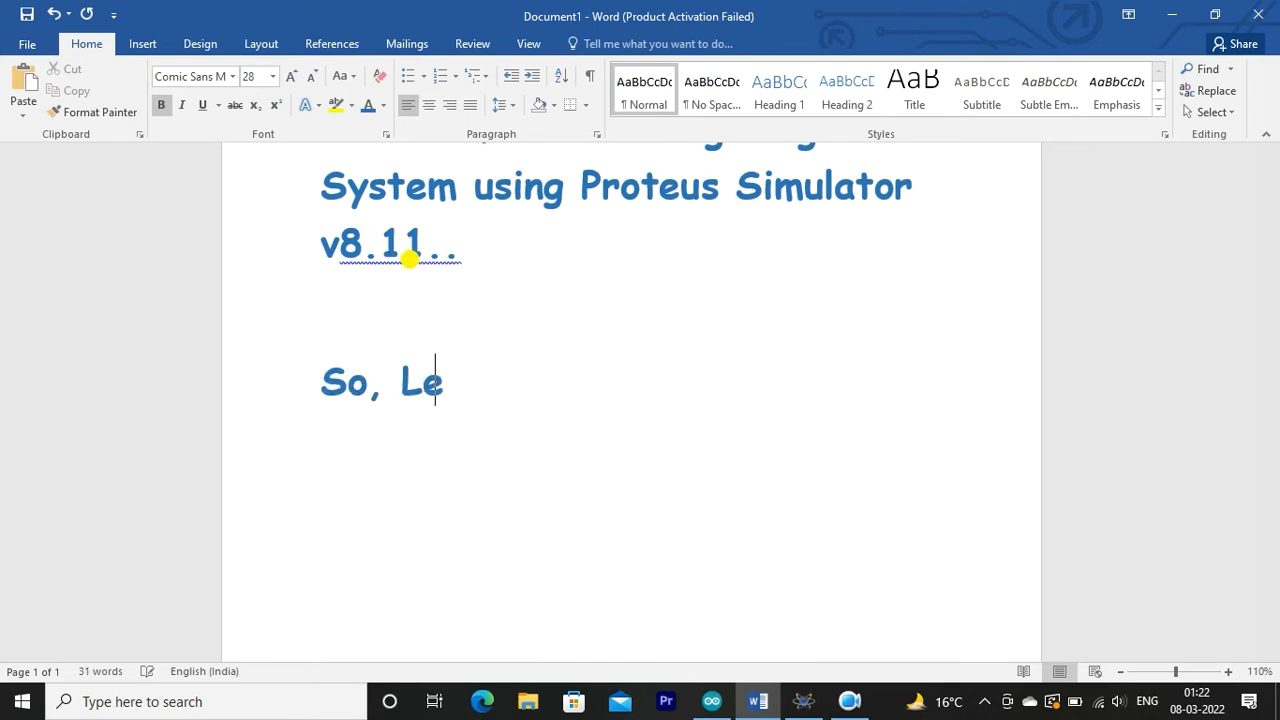
type("t's get start")
type("ed")
Continue the paragraph with ". If you haven't got libraries of Arduino and Flame sensor"
type(". If y")
type("ou haven")
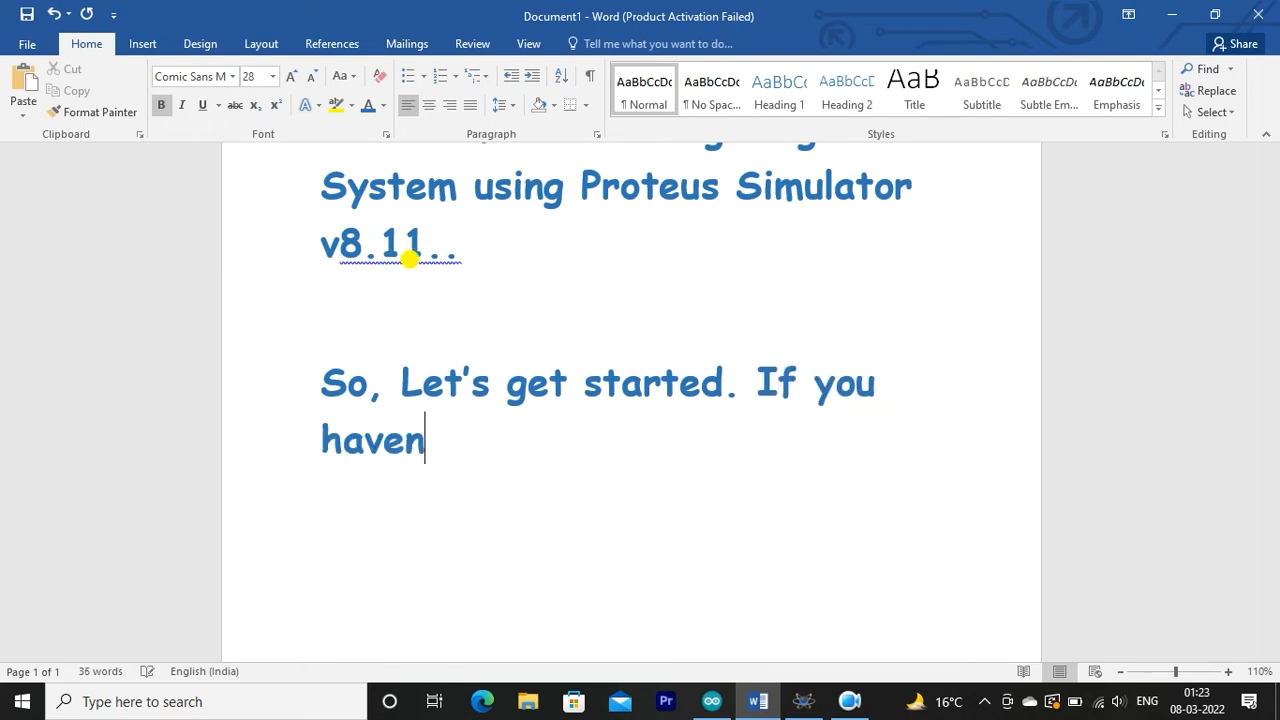
type("'t")
type(" u")
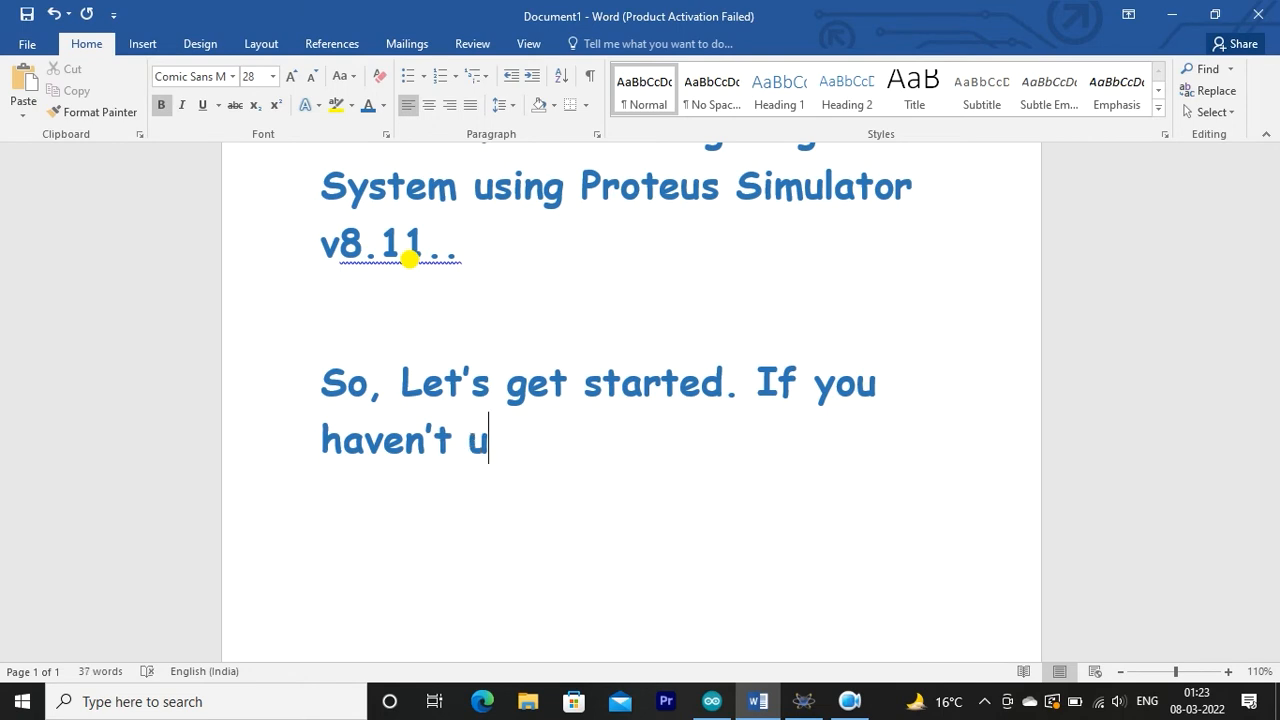
key("BackSpace")
type("got libr")
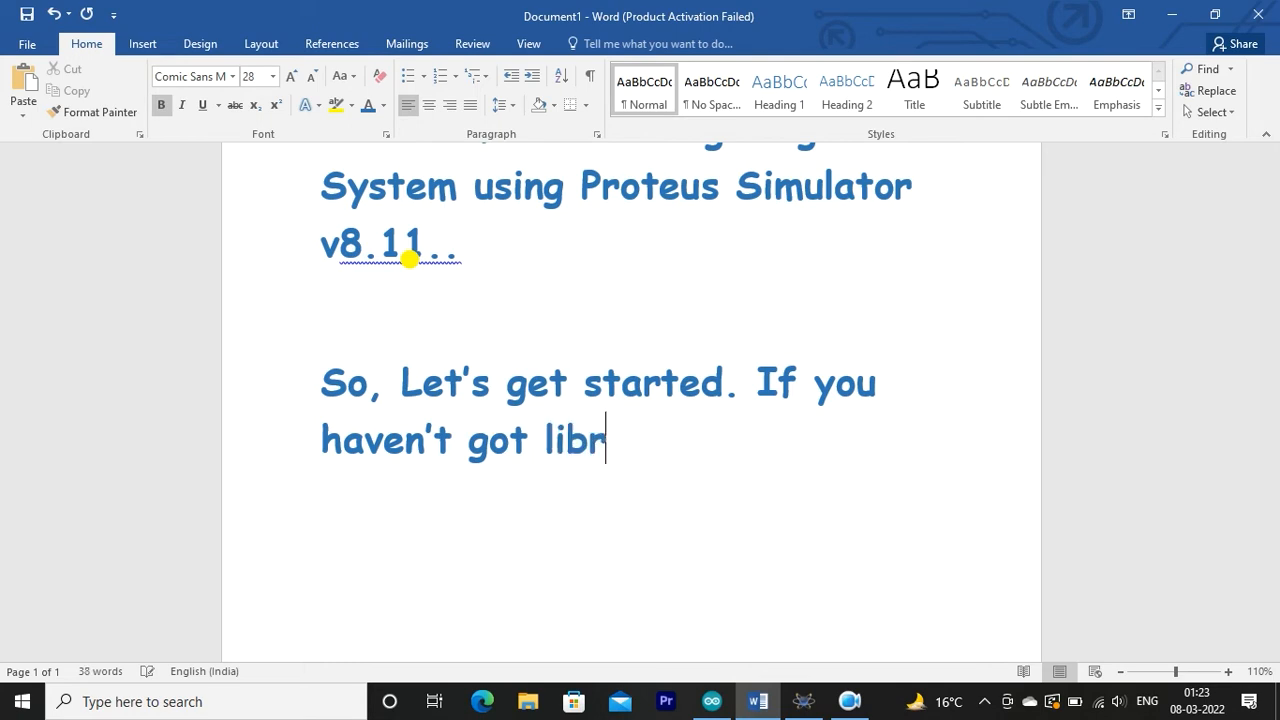
type("aries of ")
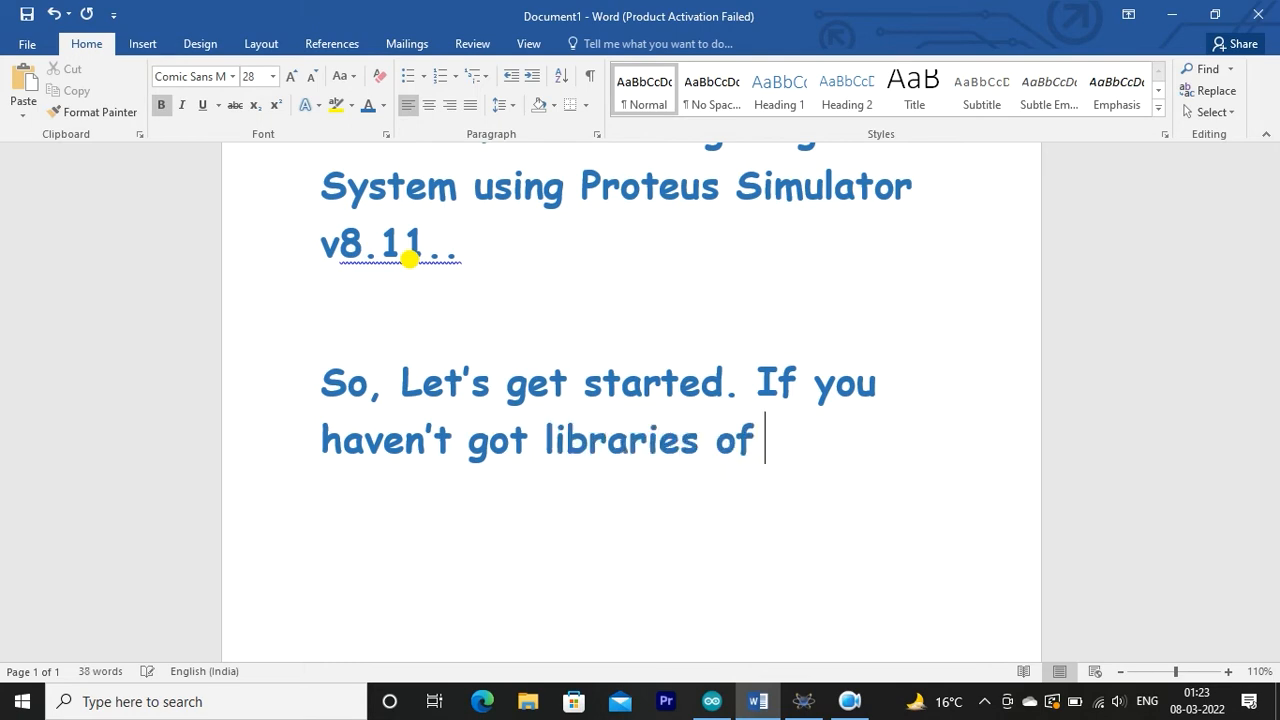
type("Arduin")
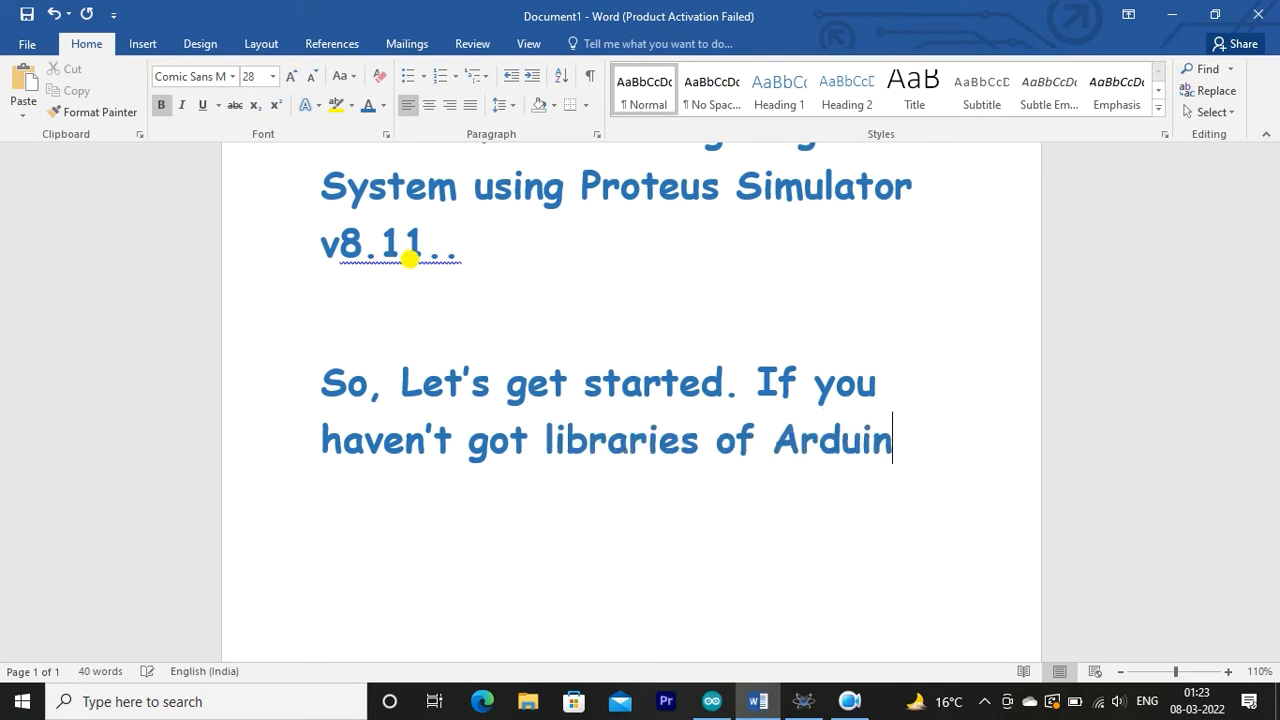
type("o and F")
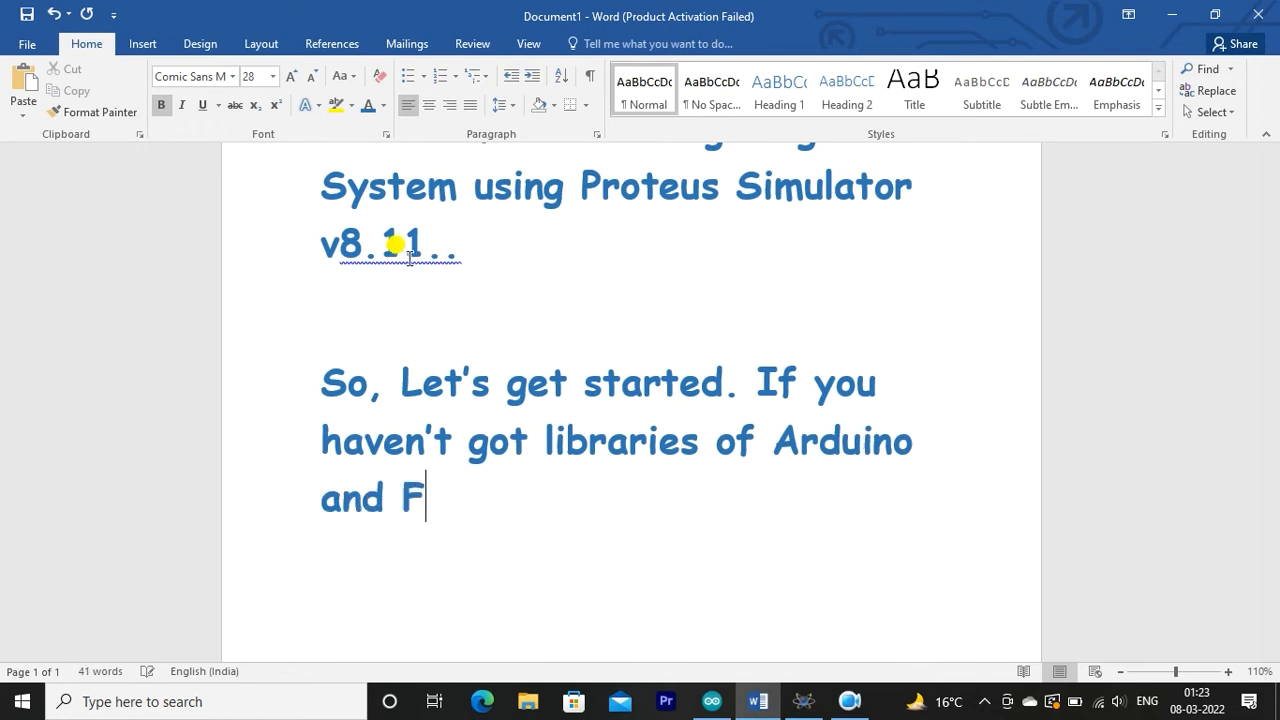
type("lame sensor")
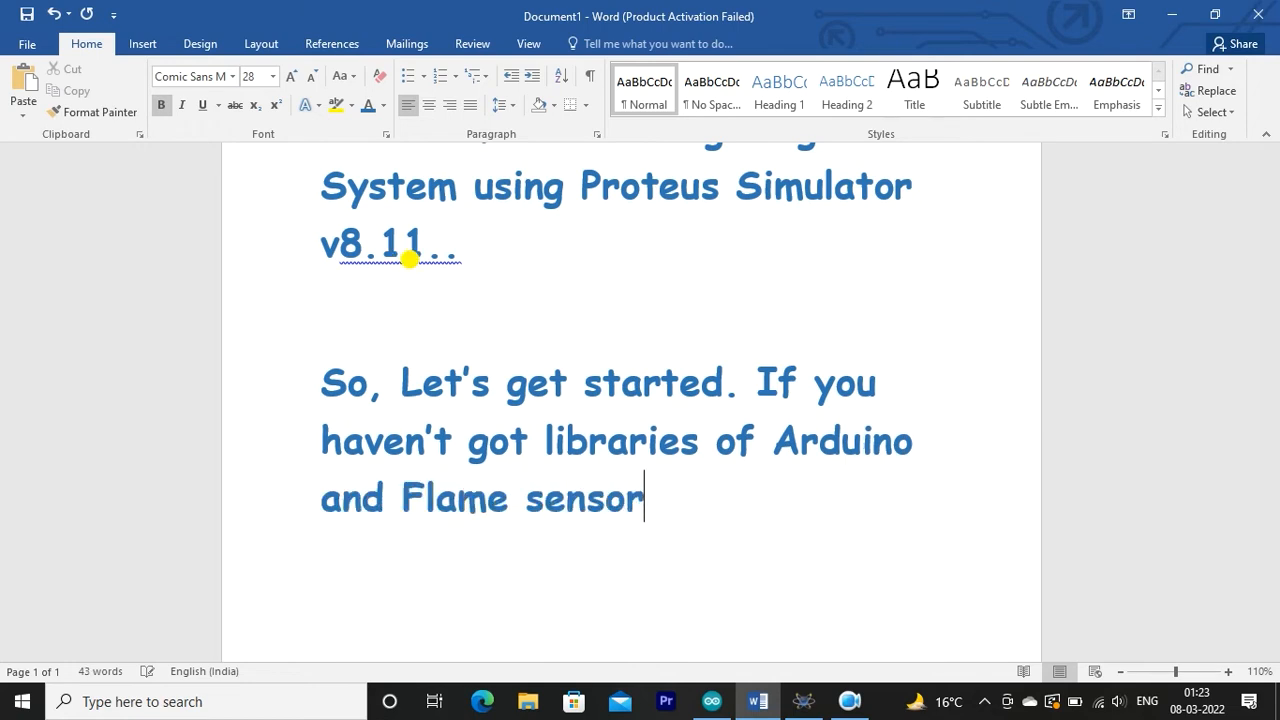
Extend the sentence about the libraries with ", Watch my video by clicking I button"
type(", W")
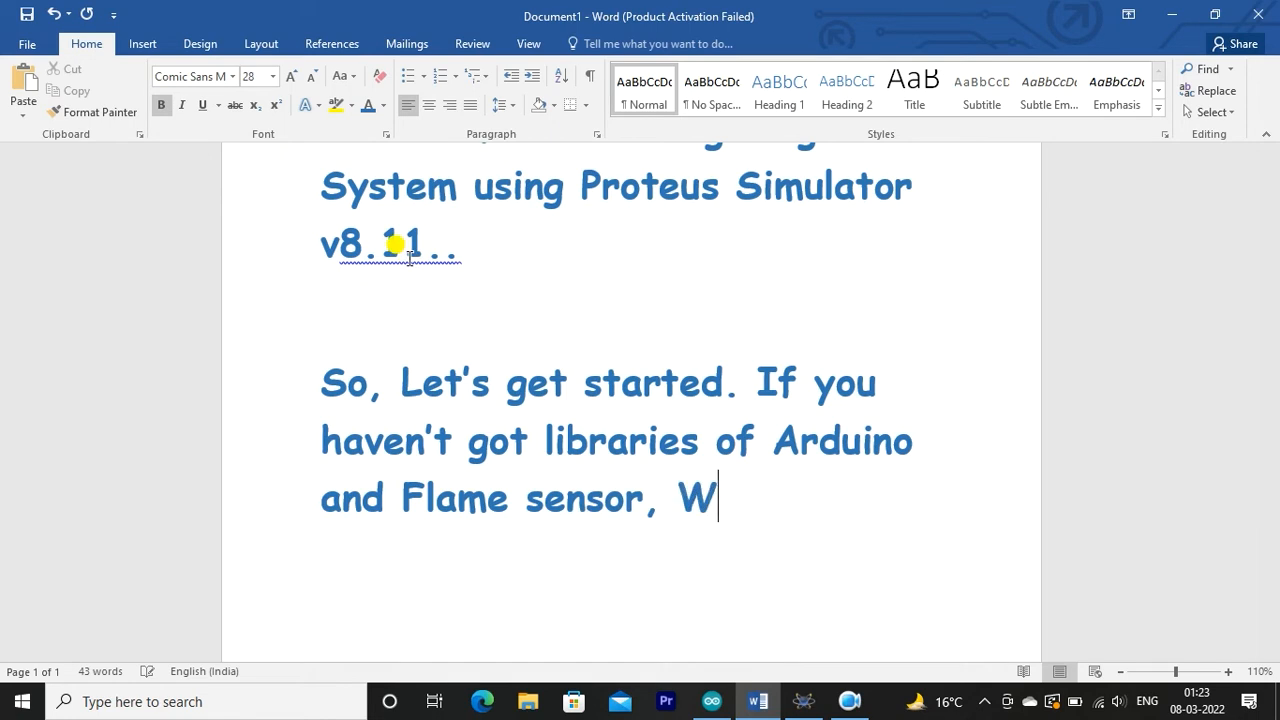
type("atch my")
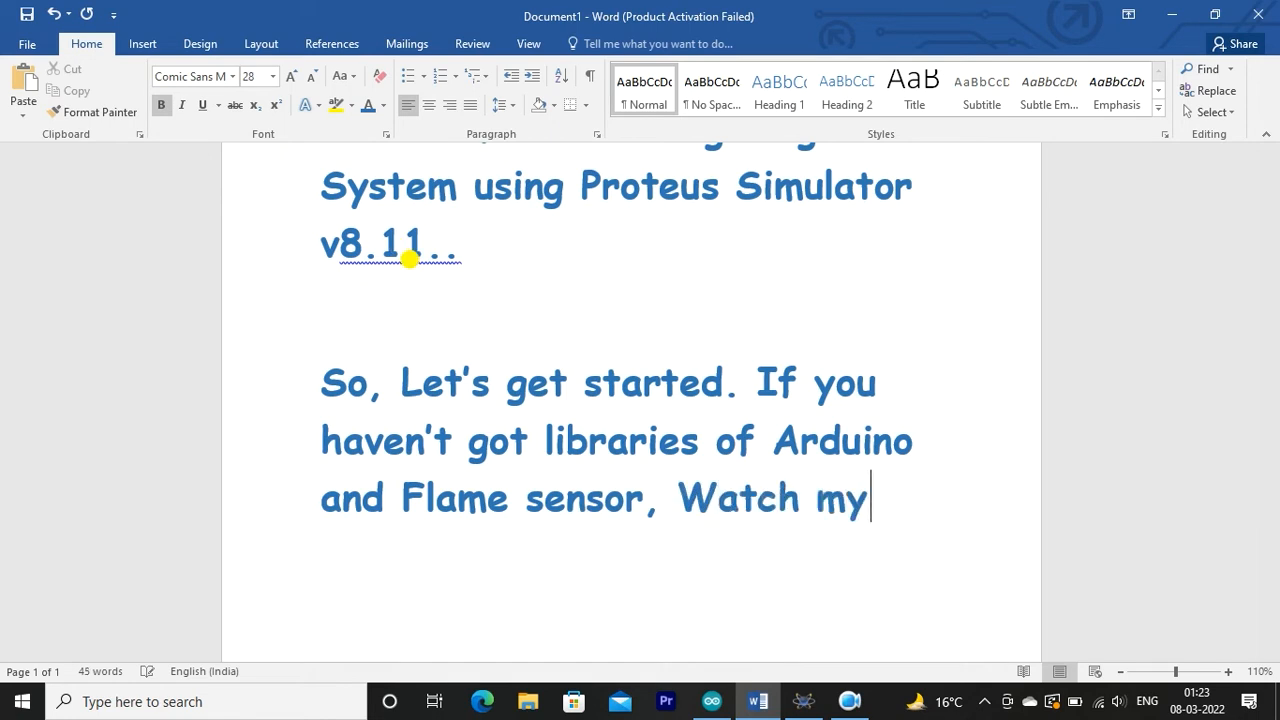
type(" video")
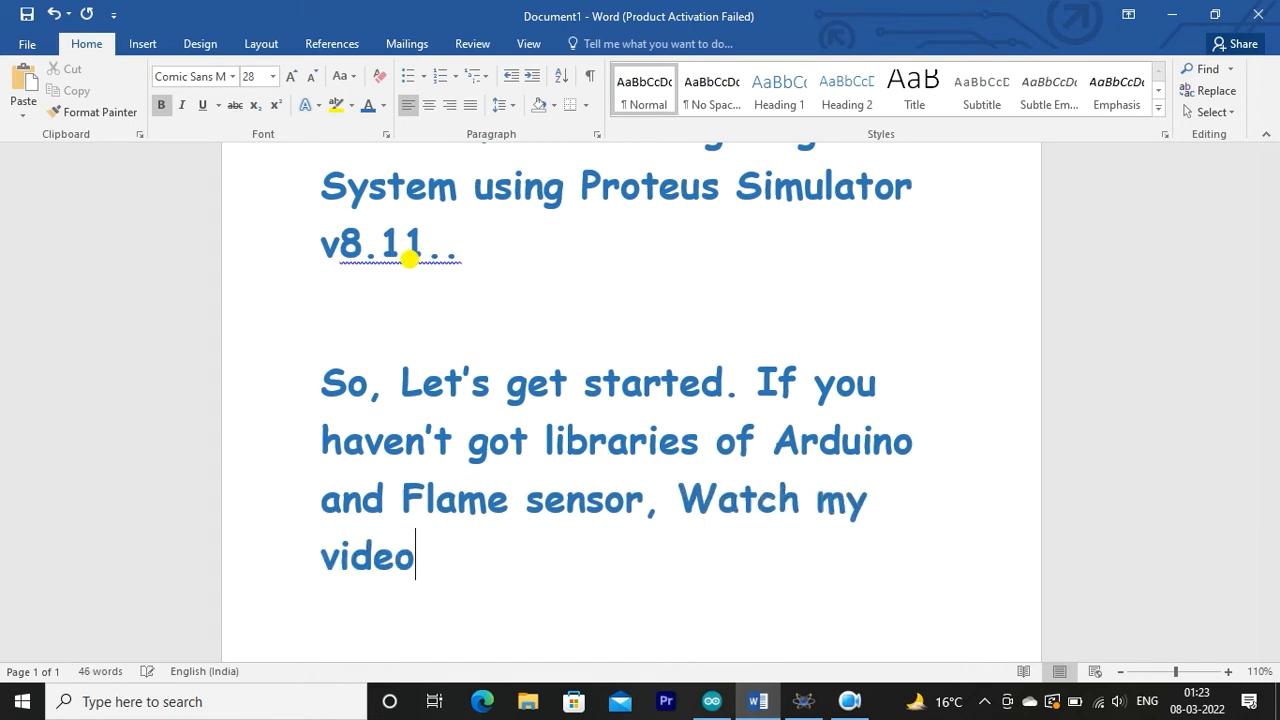
type(" by clicking I button")
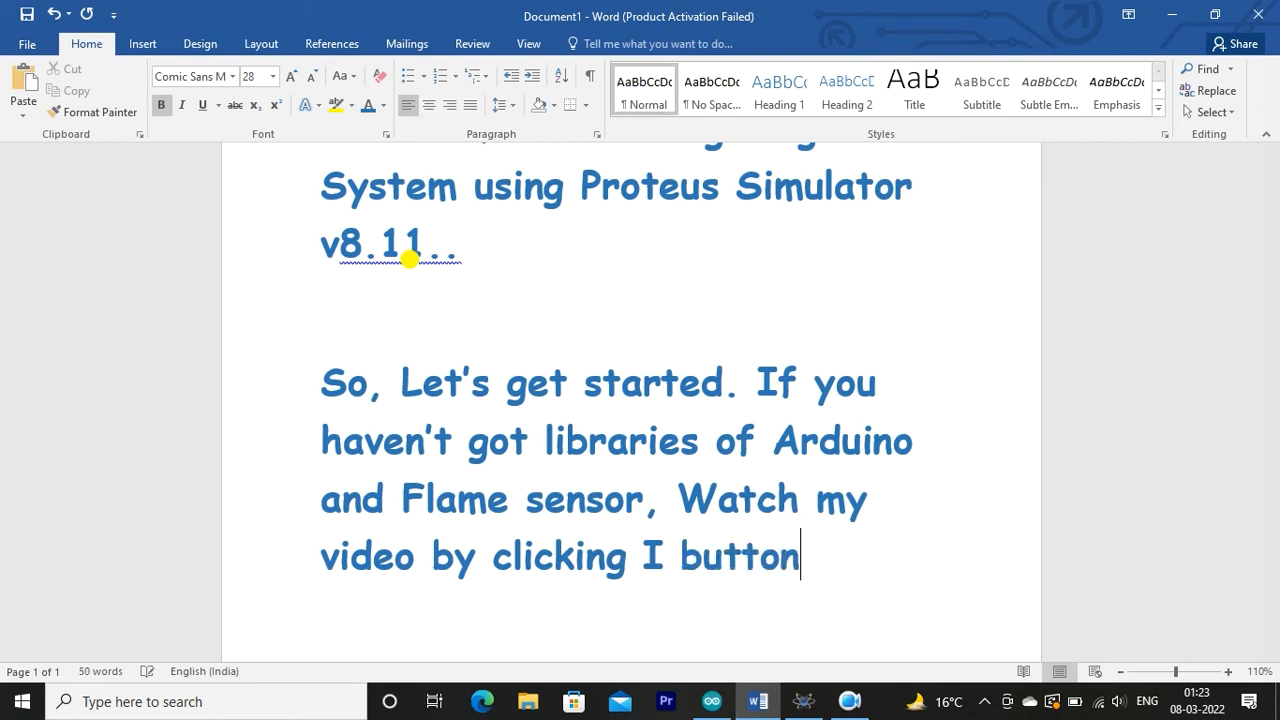
Finish the libraries sentence with " above." and write "Open Proteus.." as a new line below a blank line
type(" abo")
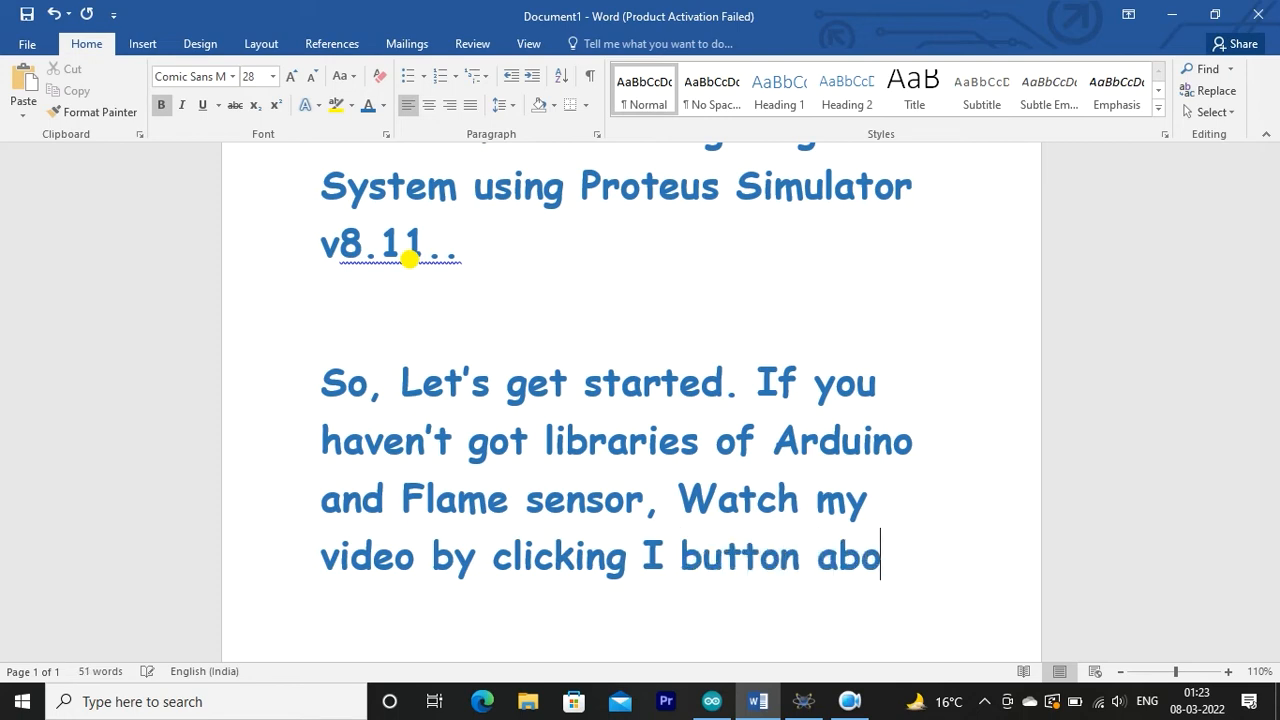
type("ve.")
key("Return")
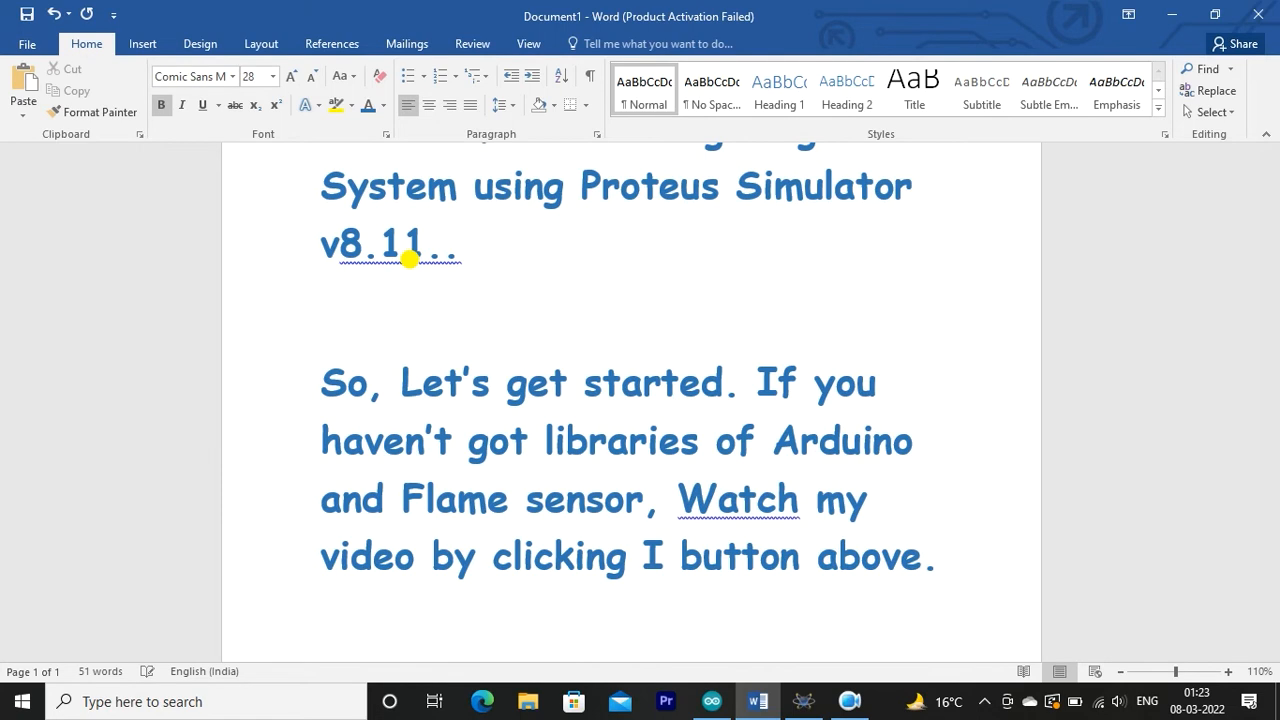
scroll(408, 258, "down", 3)
key("Return")
type("Op")
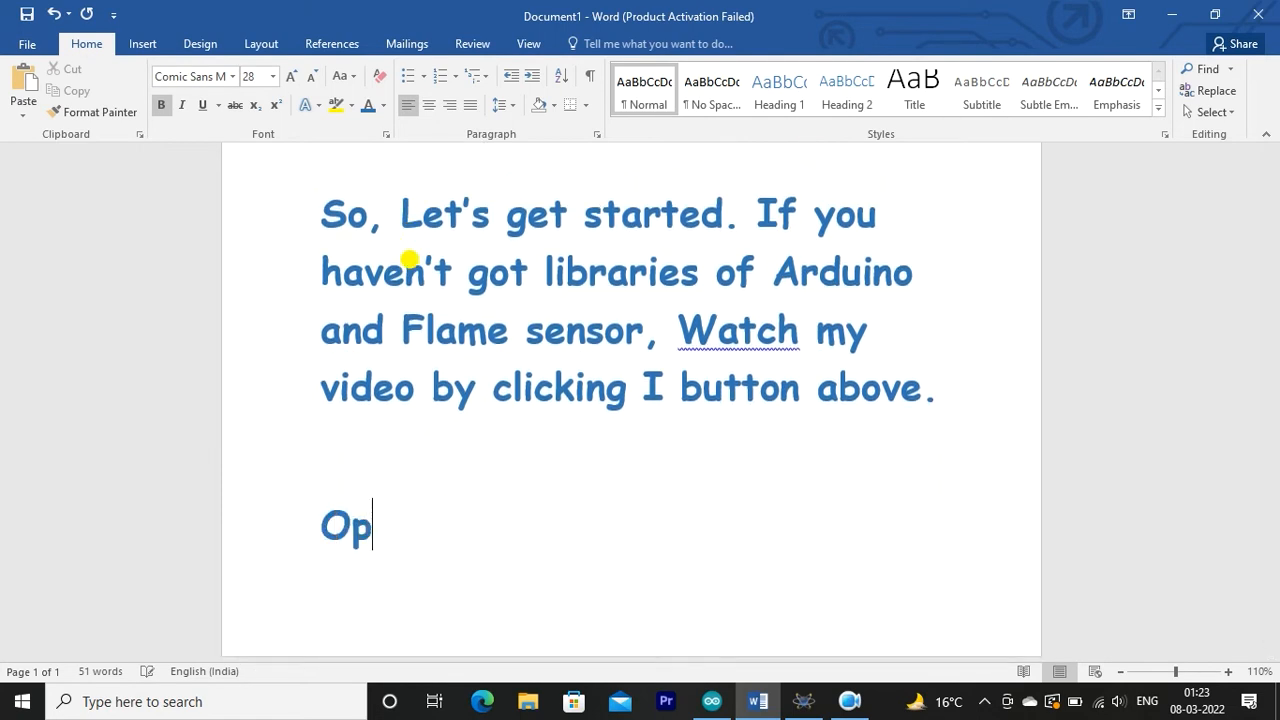
type("en Proteus..")
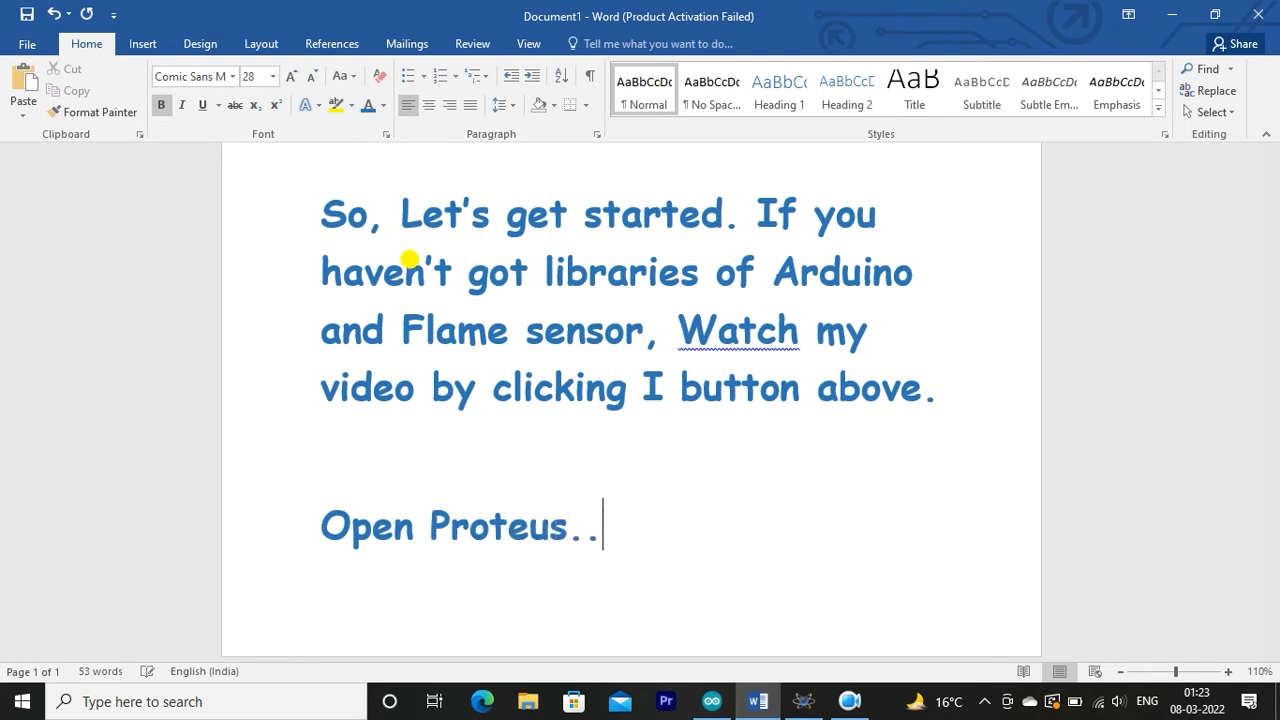
Switch to Proteus and start a new project named "Fire Fighting System", replacing the existing project of that name
mouse_move(736, 706)
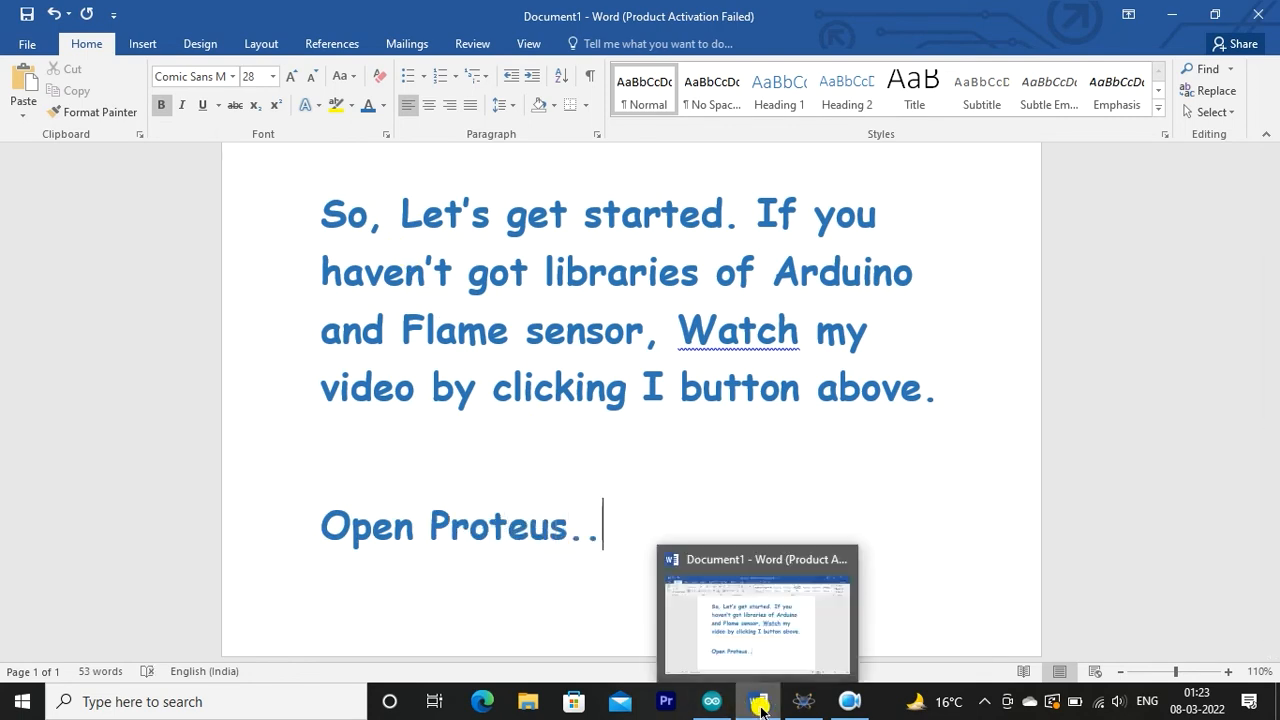
left_click(803, 702)
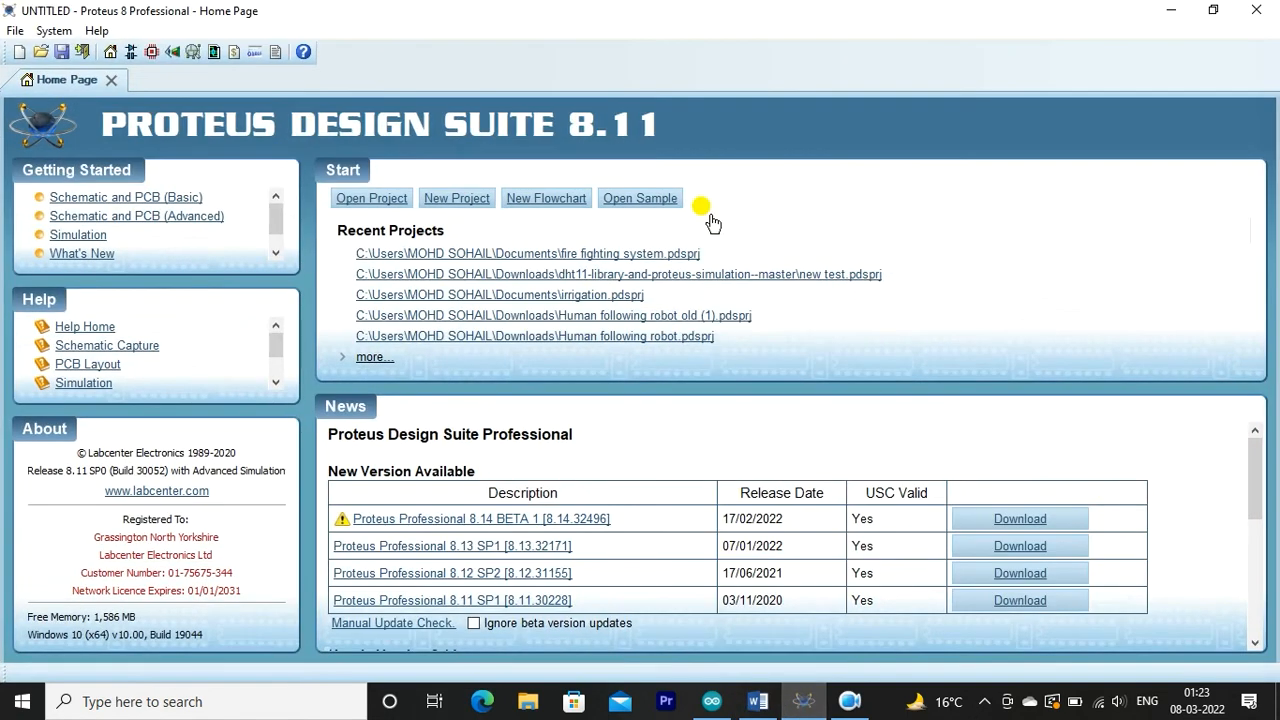
left_click(20, 55)
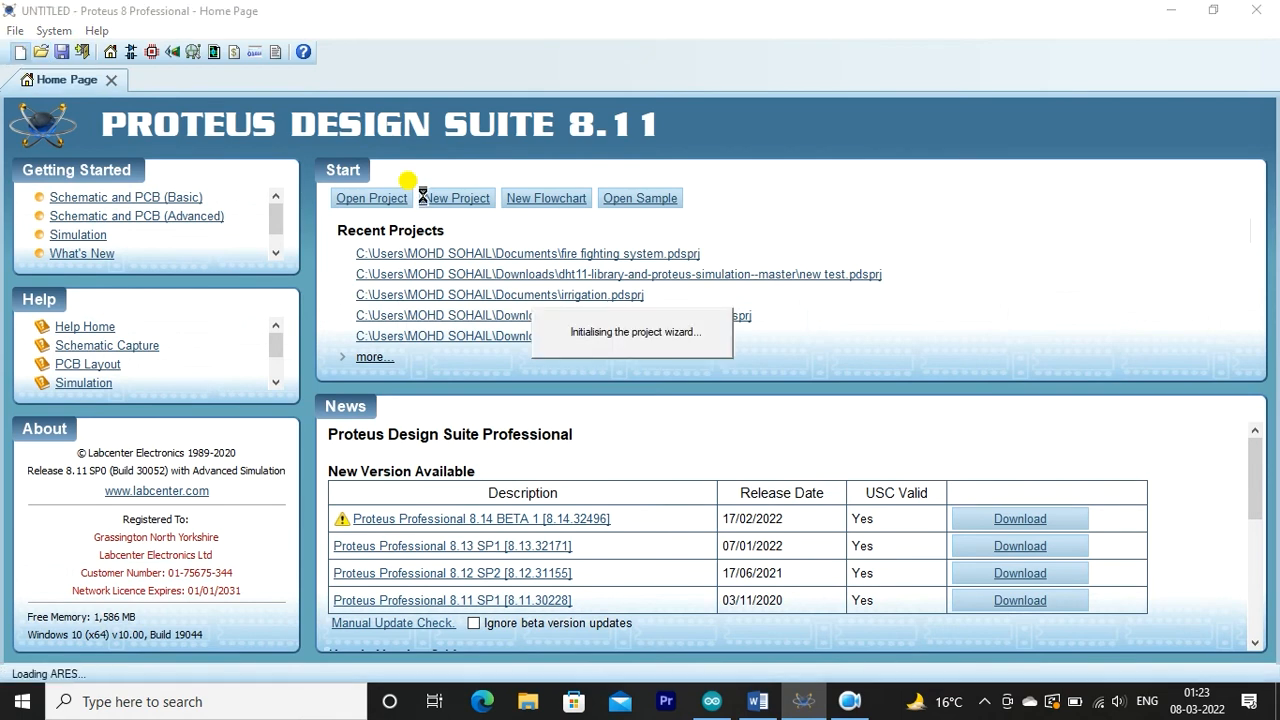
left_click(450, 207)
left_click_drag(450, 207, 372, 210)
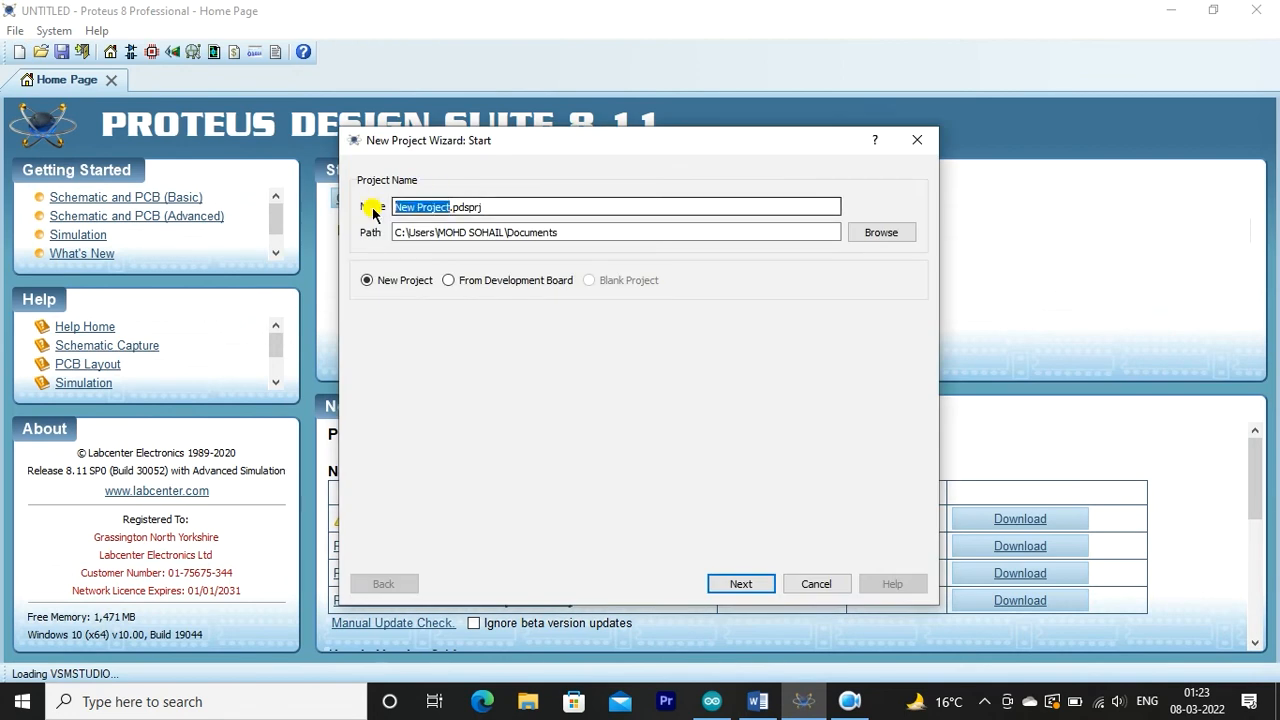
type("Fir")
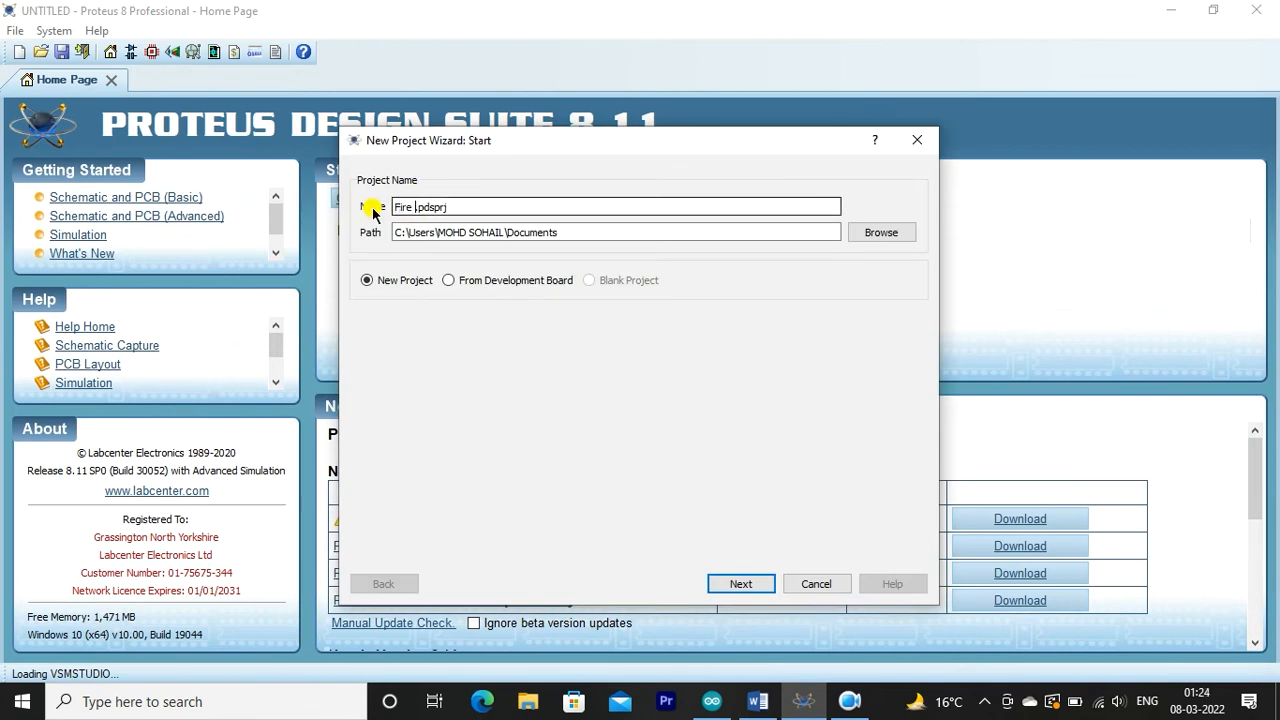
type("e Fighting System")
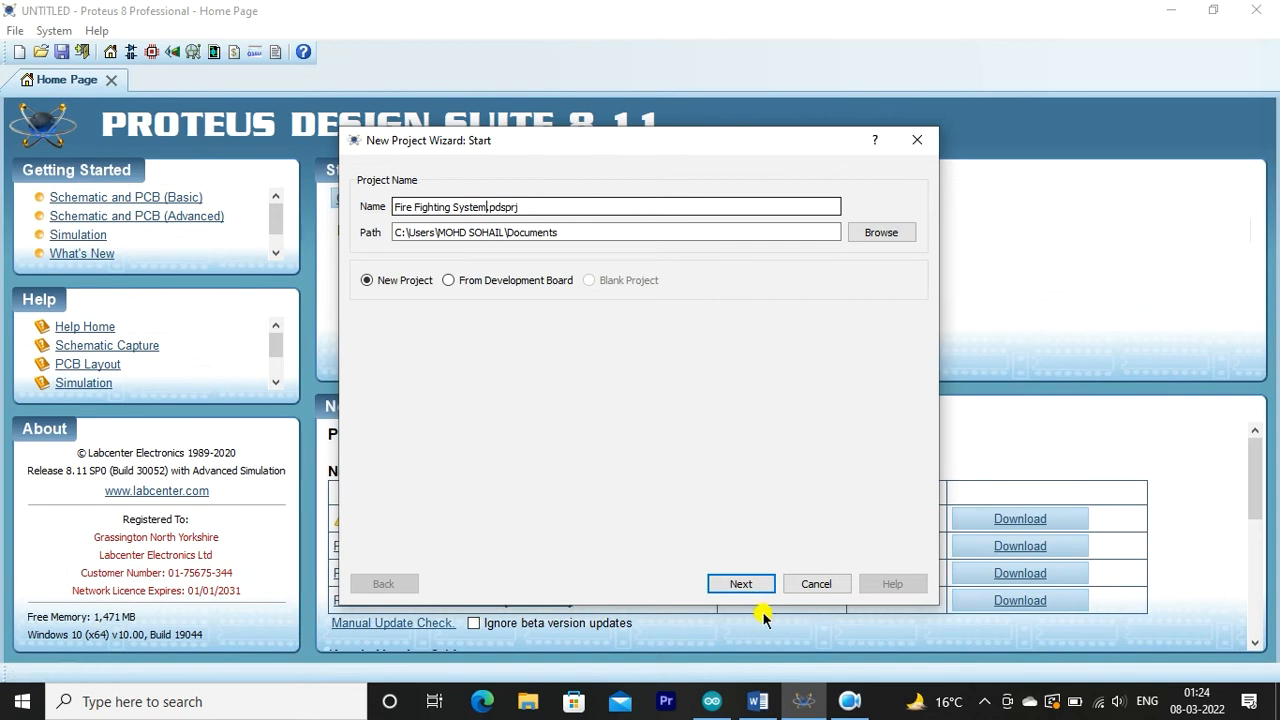
left_click(745, 587)
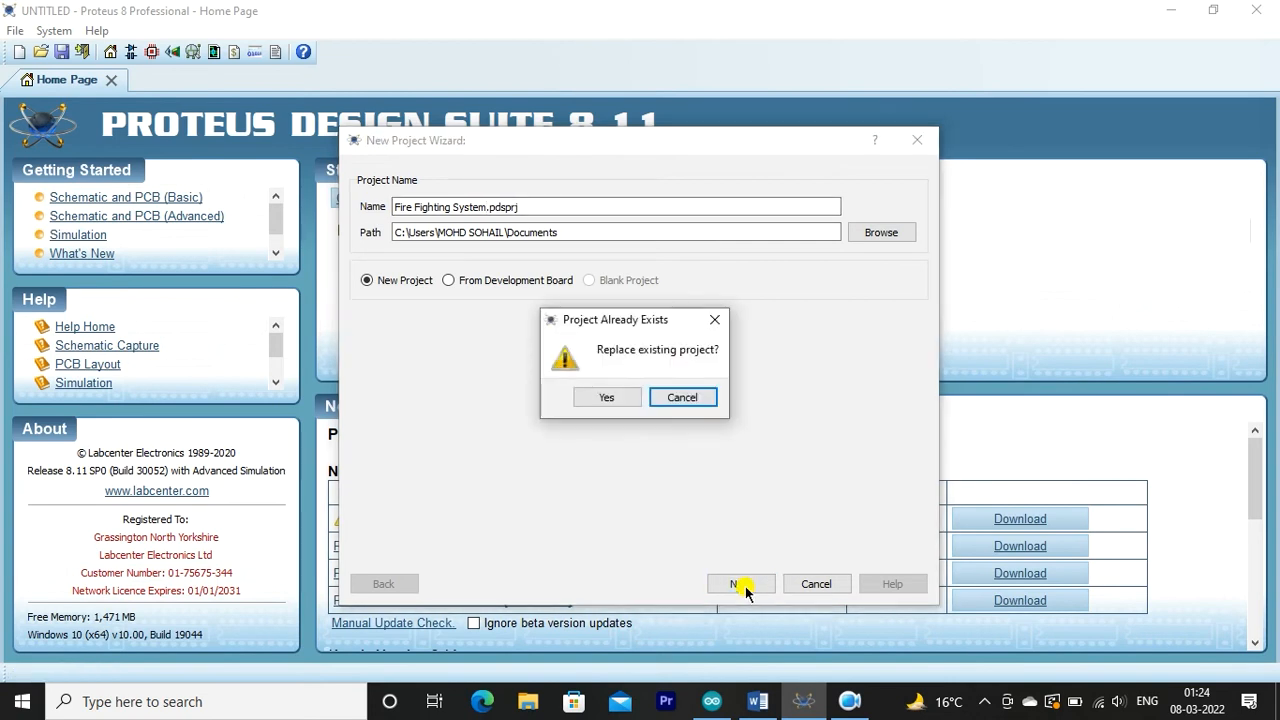
left_click(610, 398)
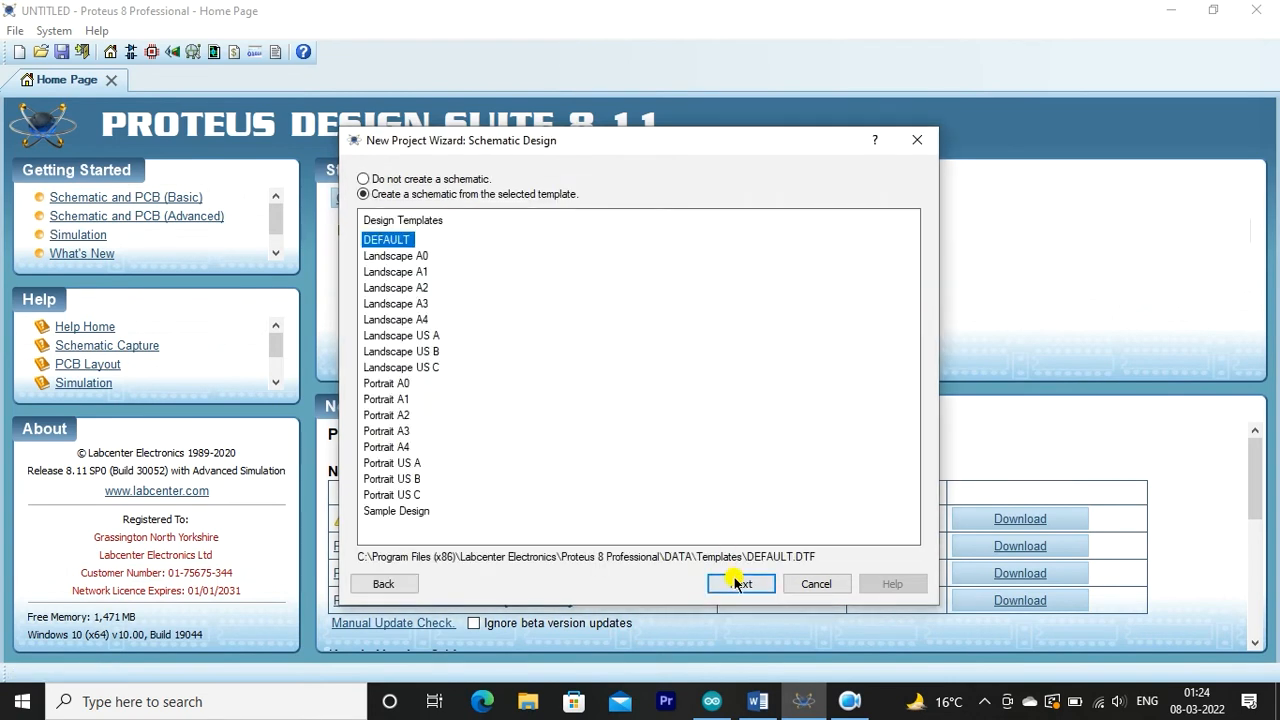
Create the project with a schematic from the DEFAULT template, without a PCB layout or firmware project
left_click(737, 584)
left_click(737, 584)
left_click(737, 584)
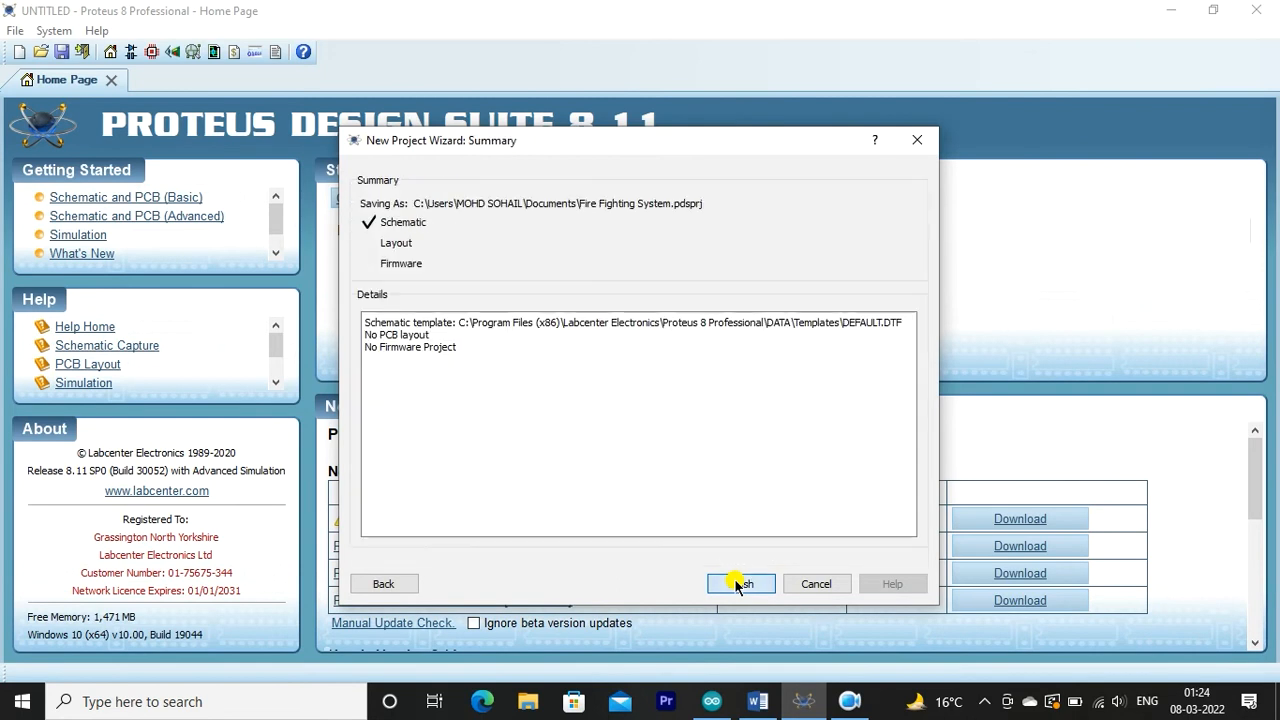
left_click(737, 584)
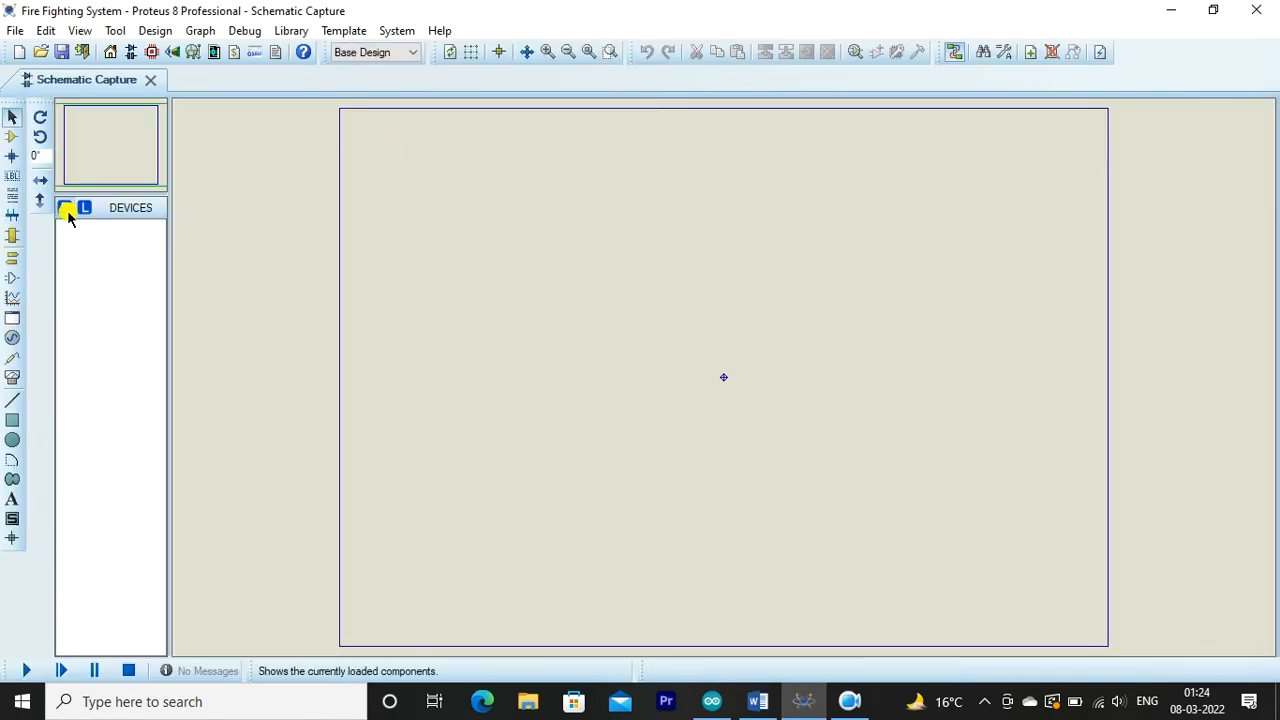
Search the device library for "arduino" and add the ARDUINO UNO from the ArduinoTEP library to the device list
left_click(66, 210)
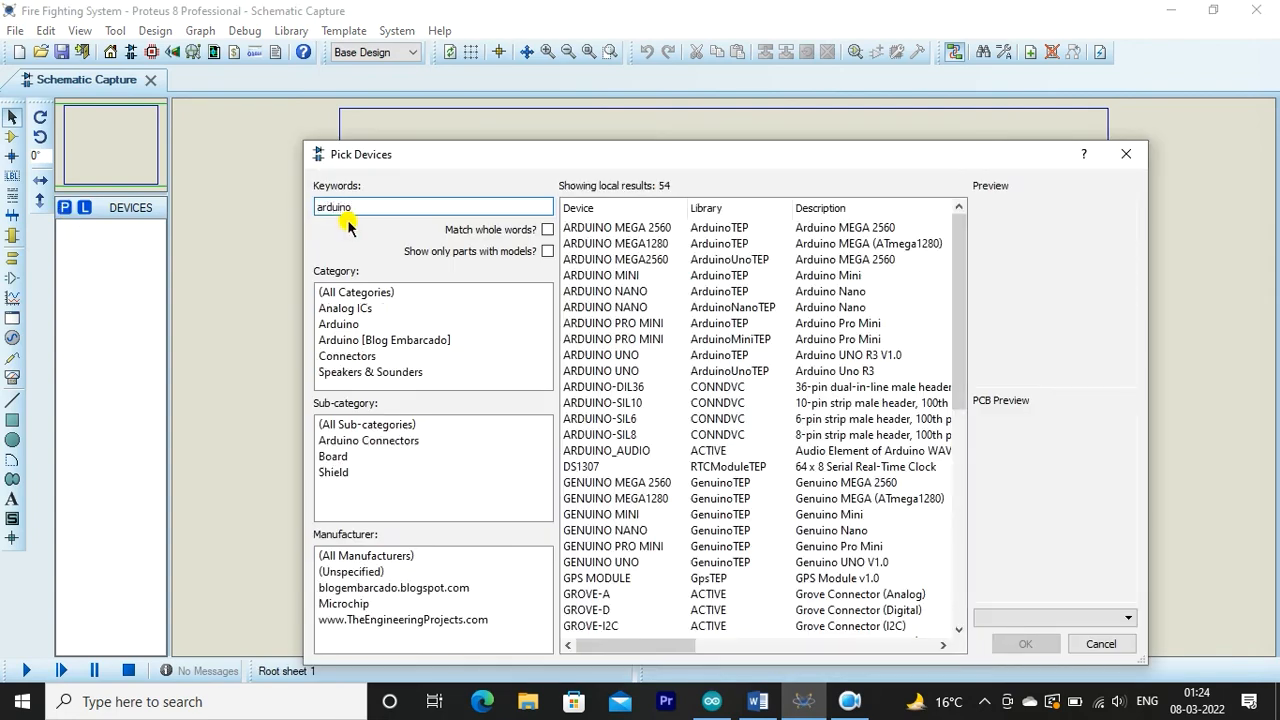
left_click(590, 356)
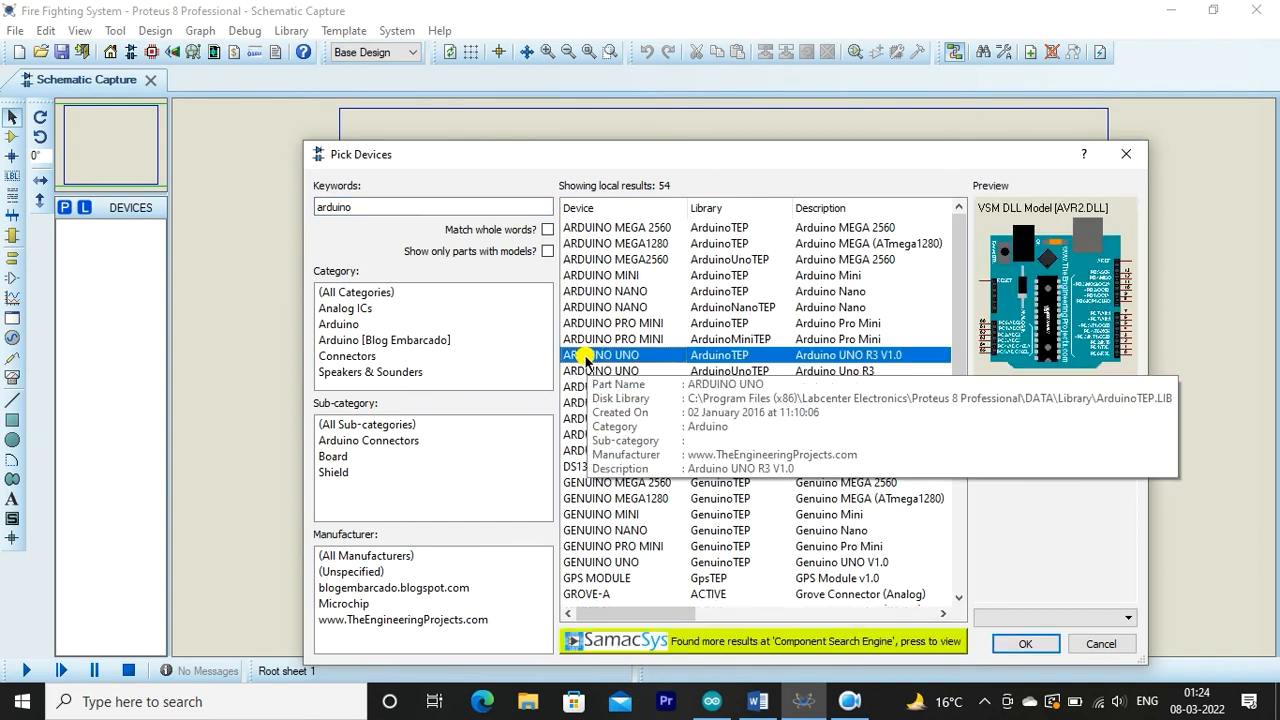
double_click(588, 356)
double_click(348, 205)
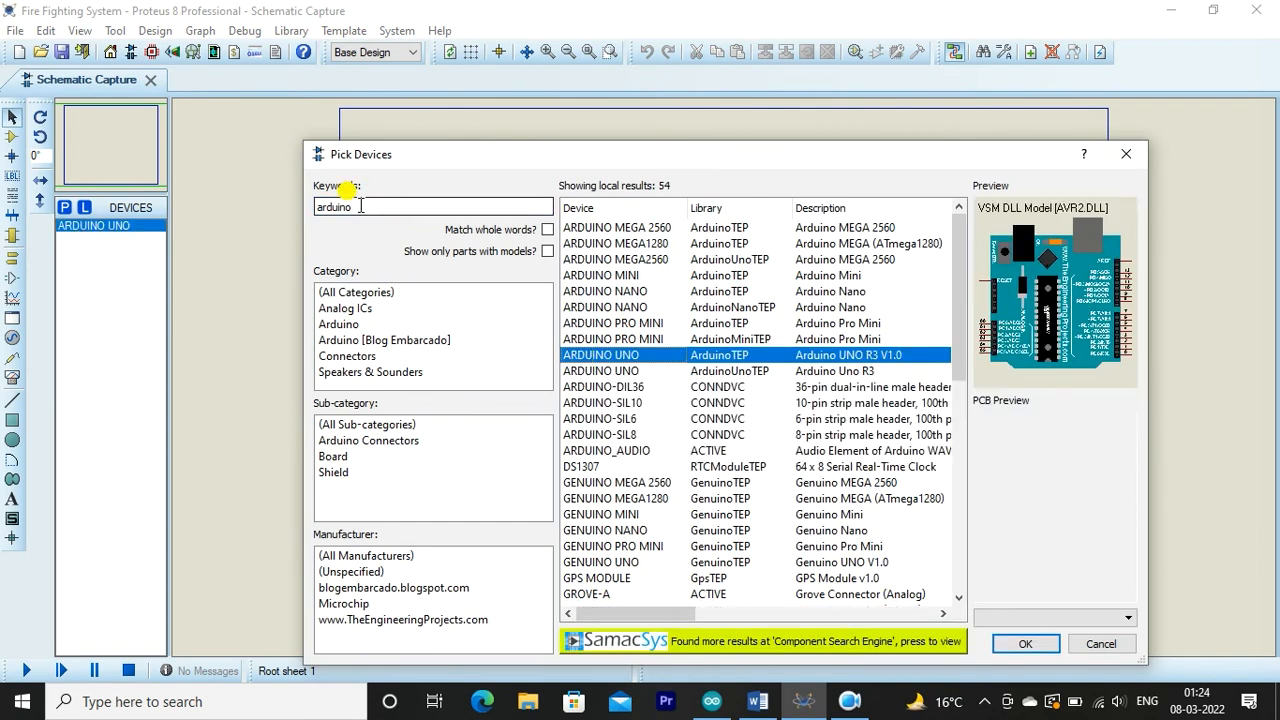
type("Flam")
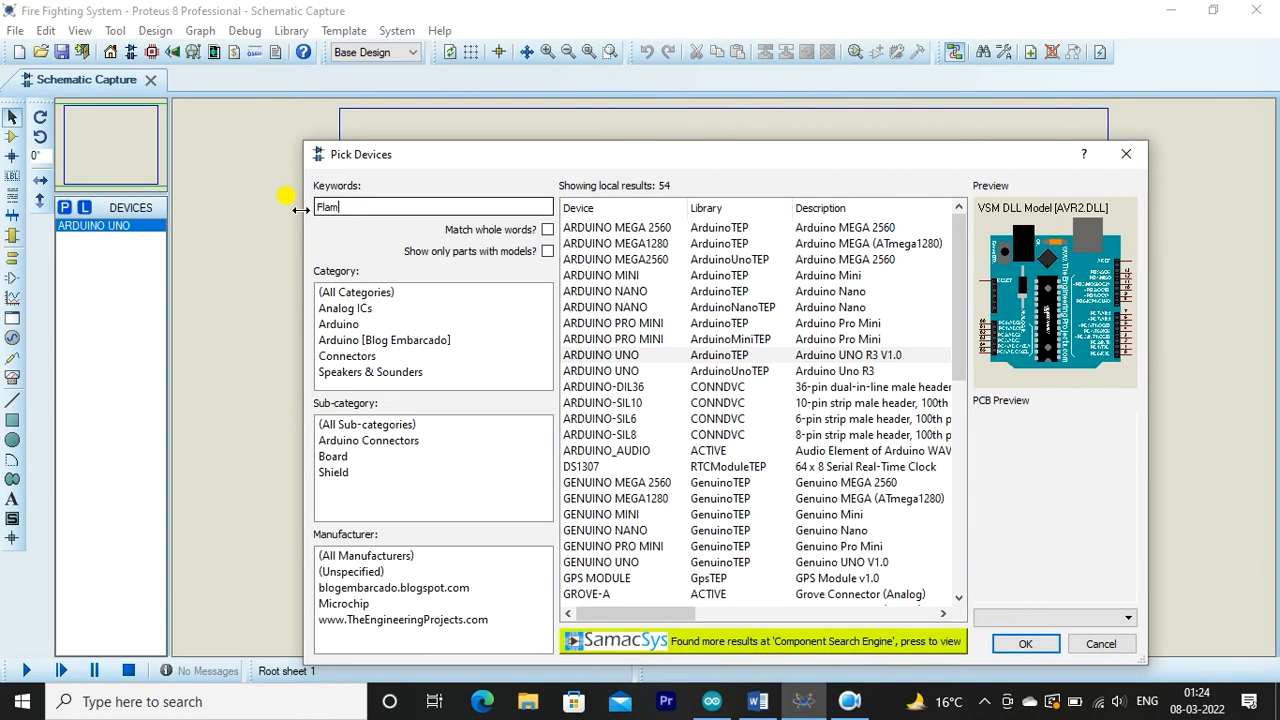
type("e")
left_click(398, 326)
double_click(602, 228)
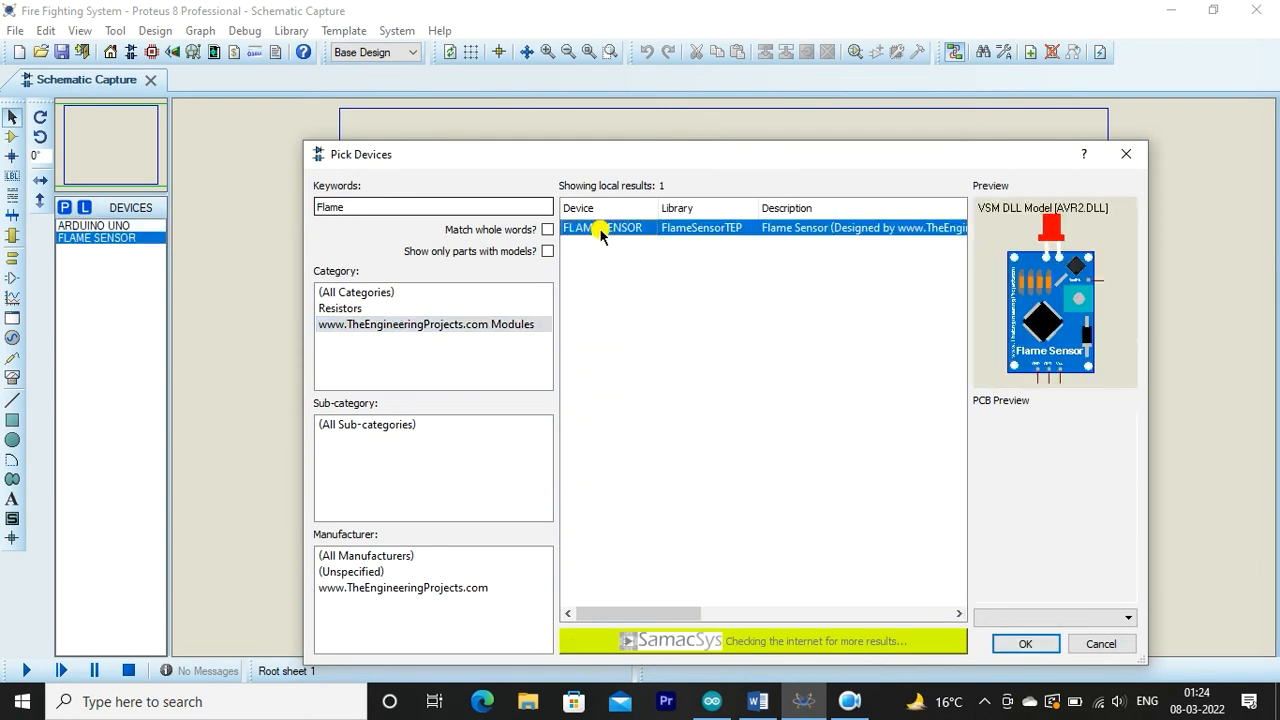
Search the devices for "Red led" and add LED-RED to the device list
left_click_drag(356, 208, 314, 211)
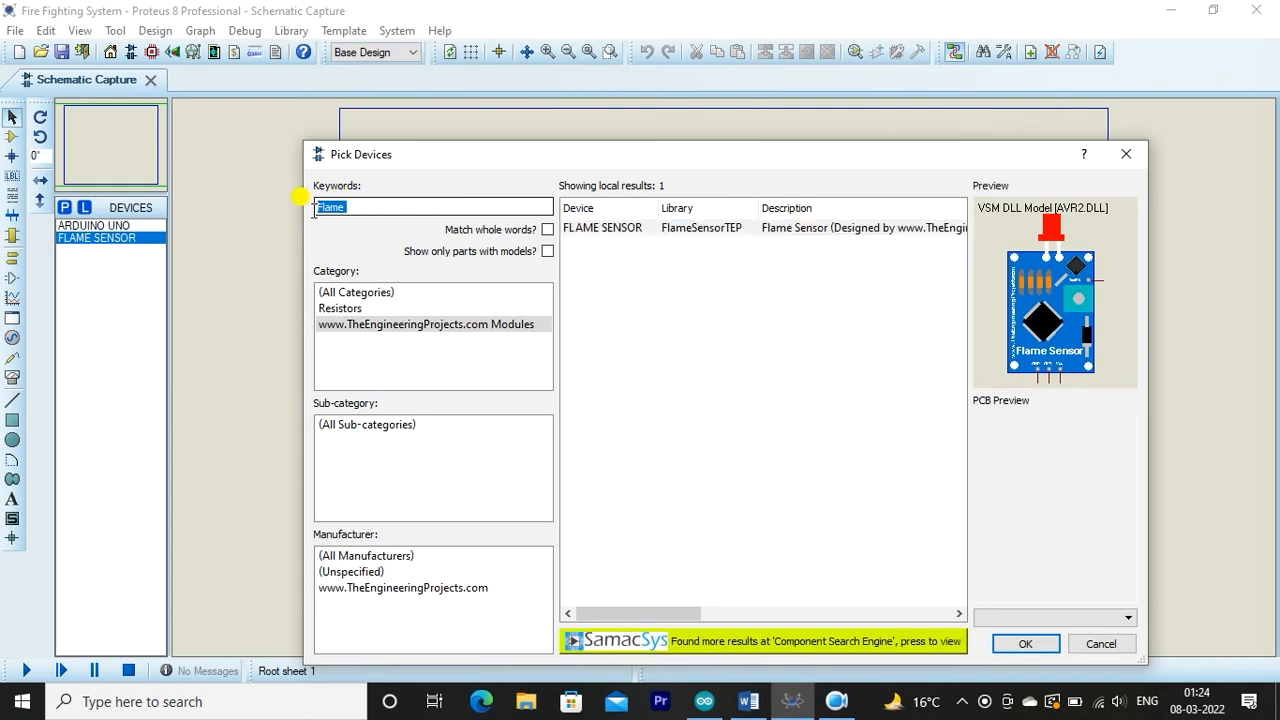
key("BackSpace")
type("Red led")
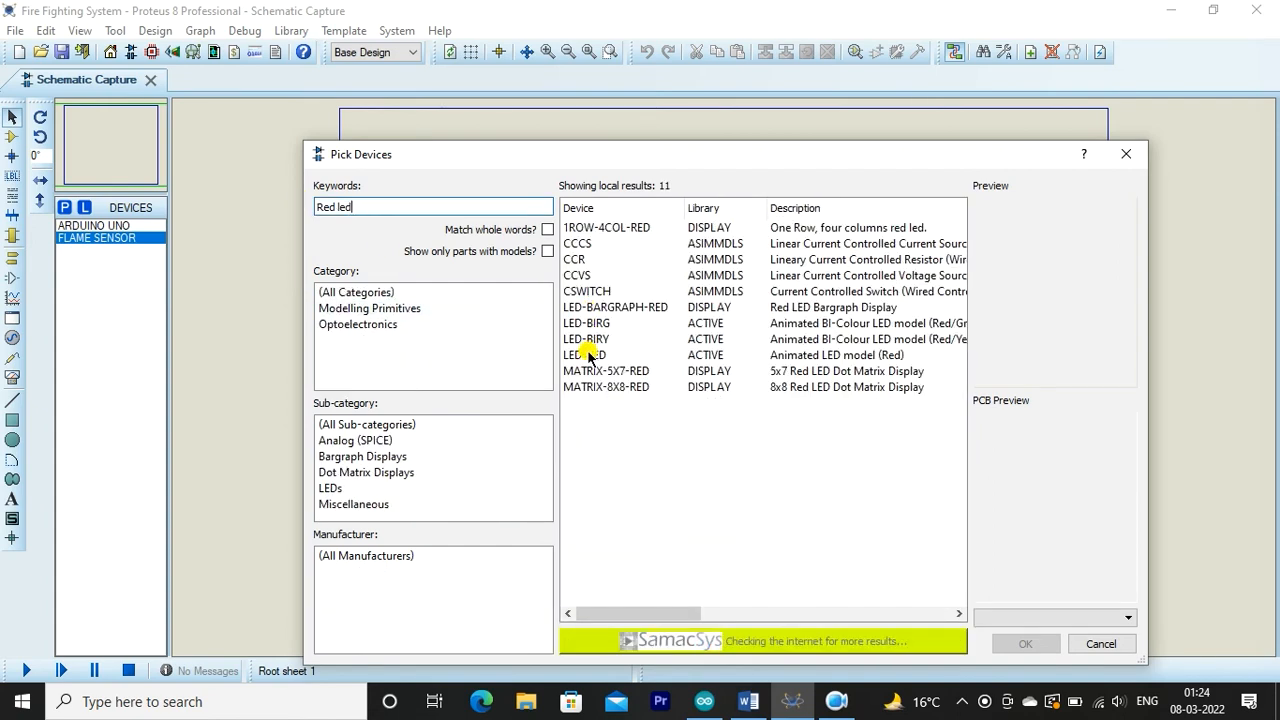
left_click(589, 355)
double_click(589, 355)
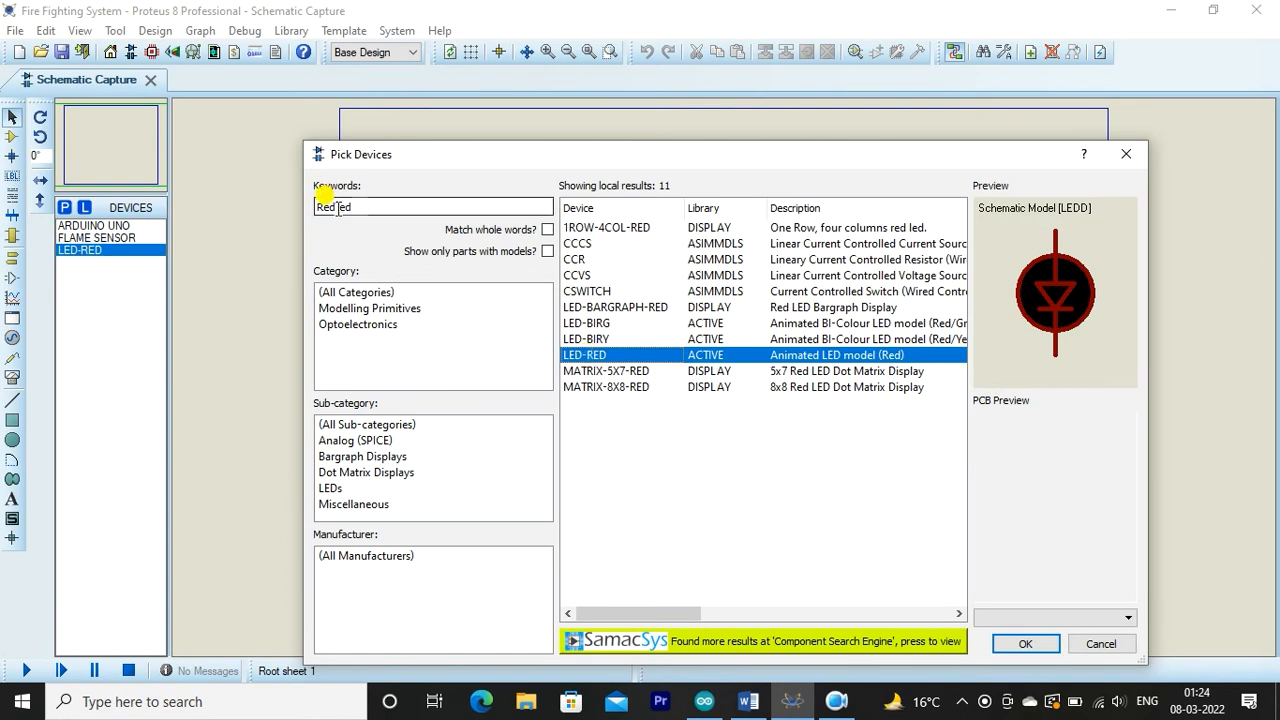
Add LED-GREEN and LED-BLUE to the device list, using the keywords "Green led" and "Blue led"
left_click_drag(336, 206, 317, 207)
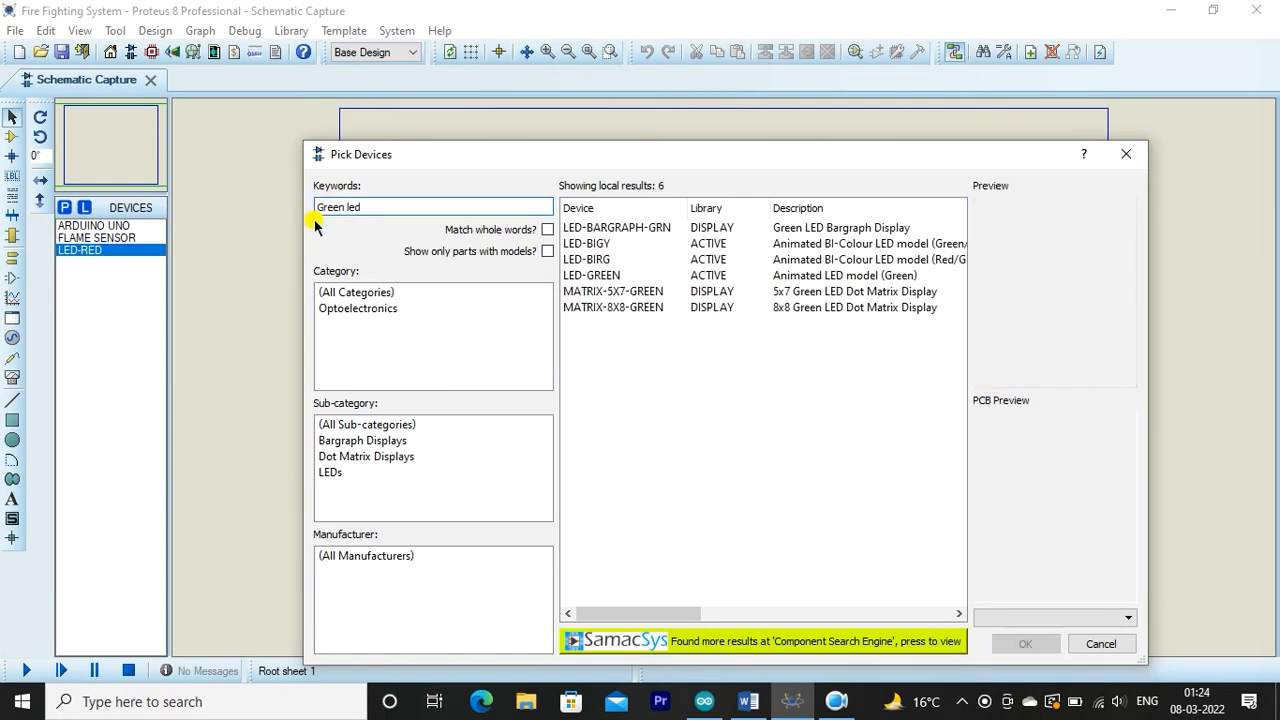
double_click(582, 276)
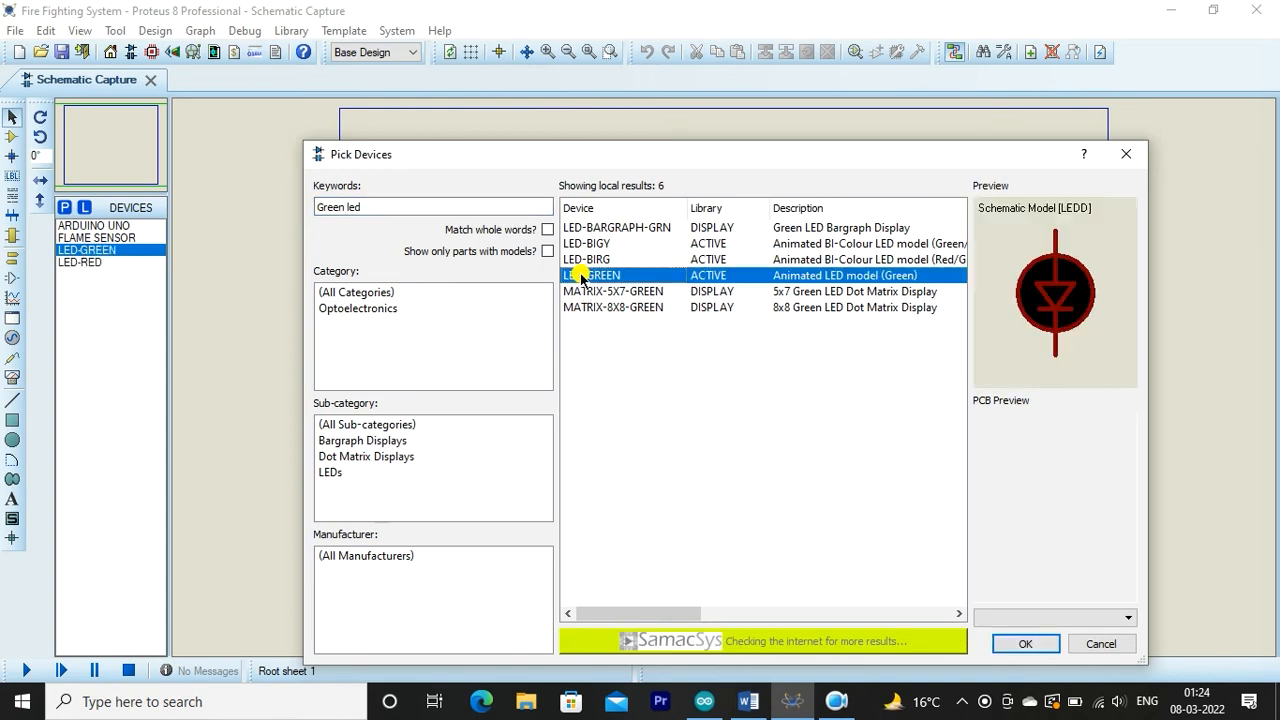
left_click_drag(345, 207, 311, 210)
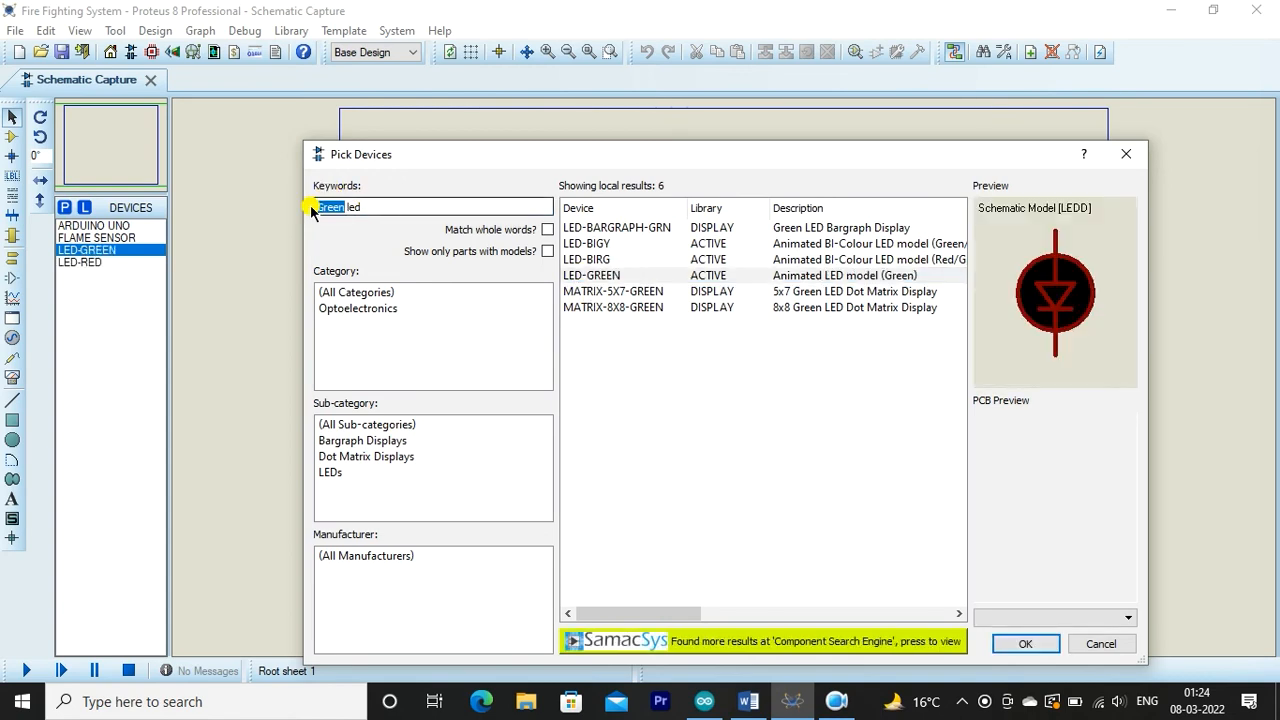
type("r")
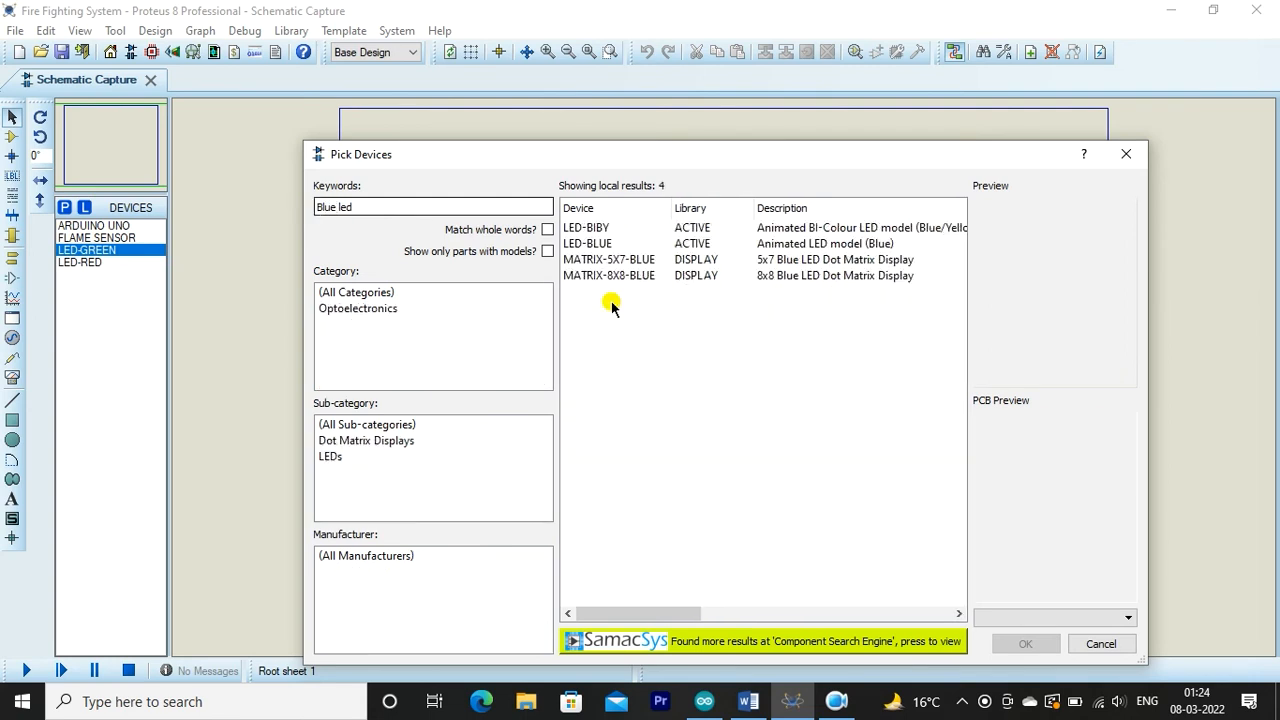
double_click(595, 245)
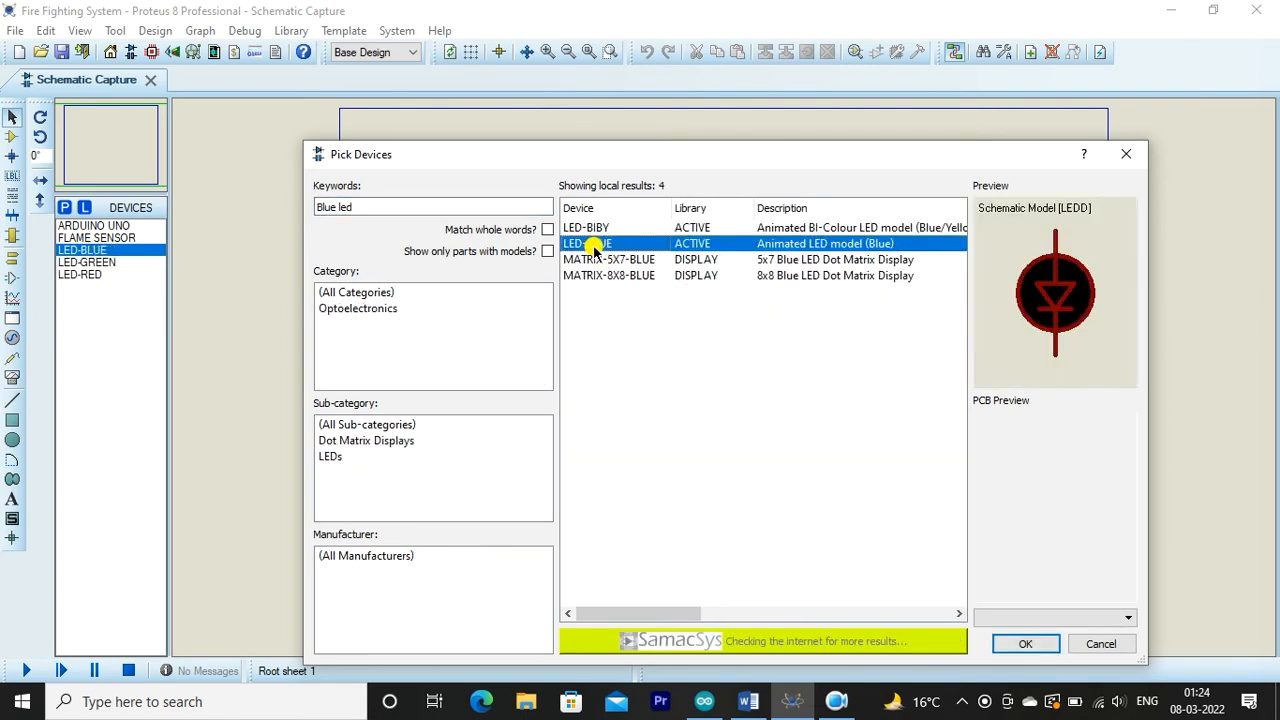
Search the devices for "servo" and add MOTOR-PWMSERVO to the device list
left_click_drag(337, 206, 308, 210)
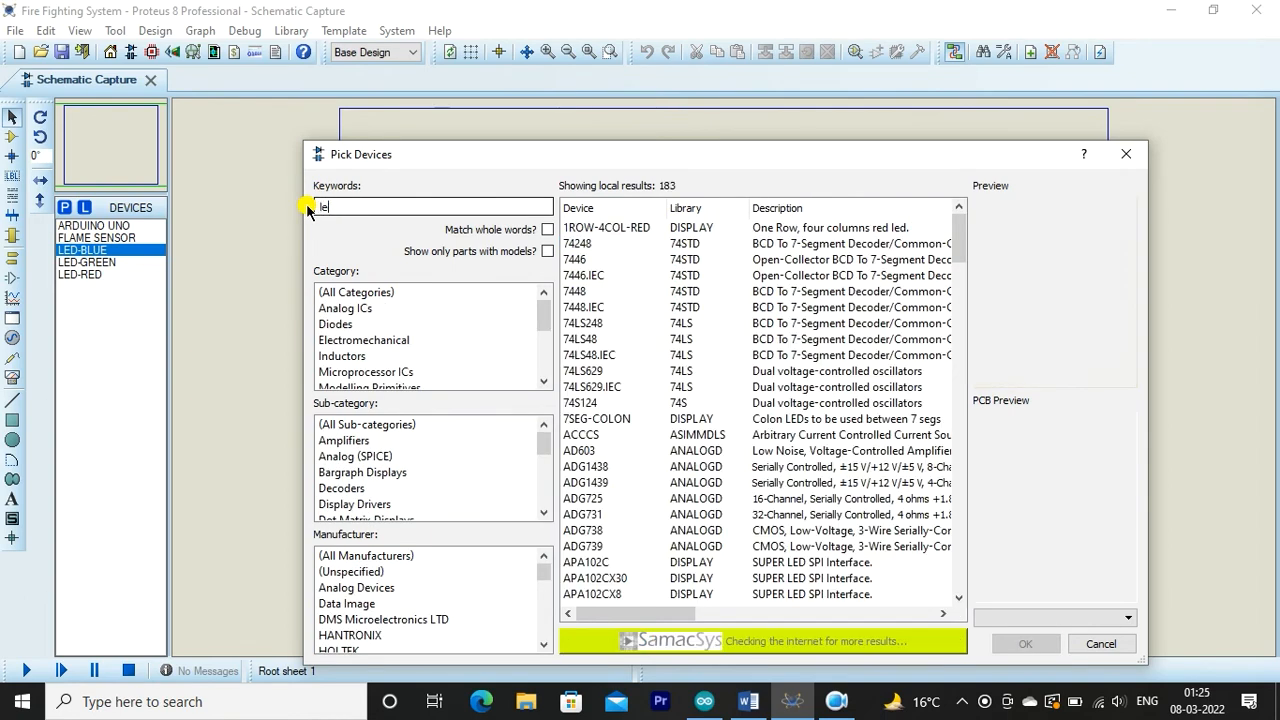
type("servo")
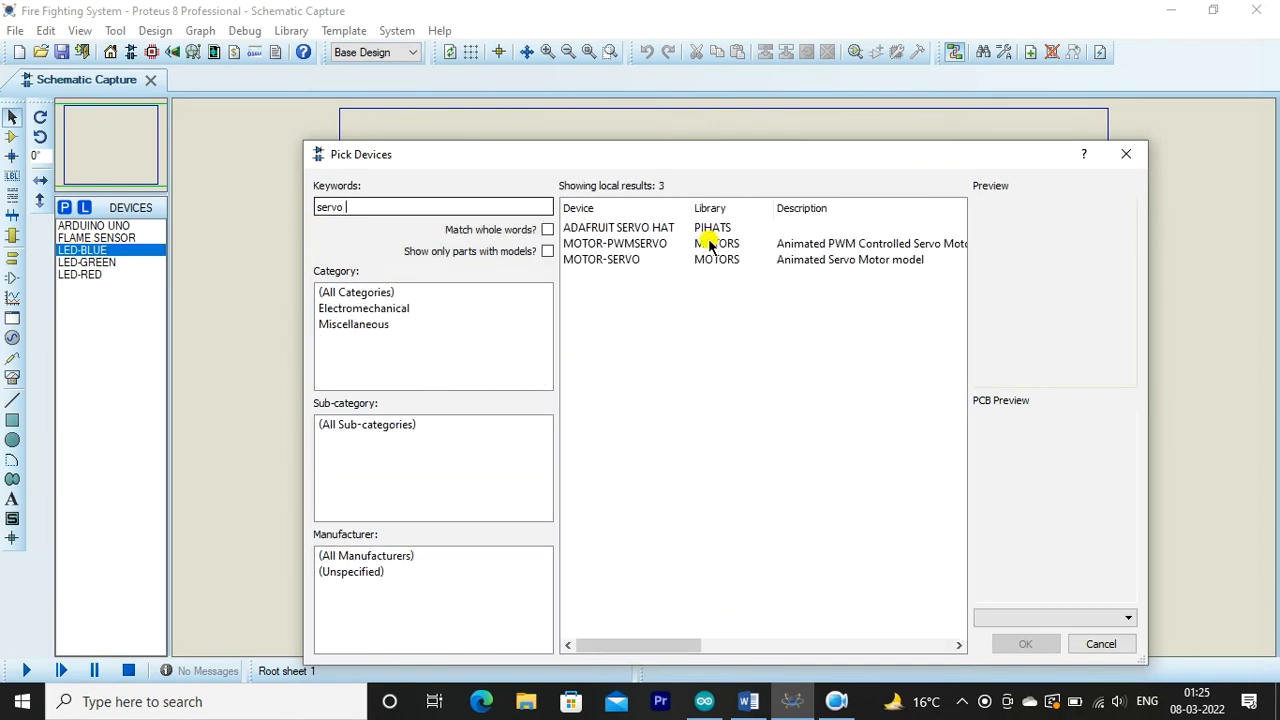
left_click(659, 245)
double_click(659, 245)
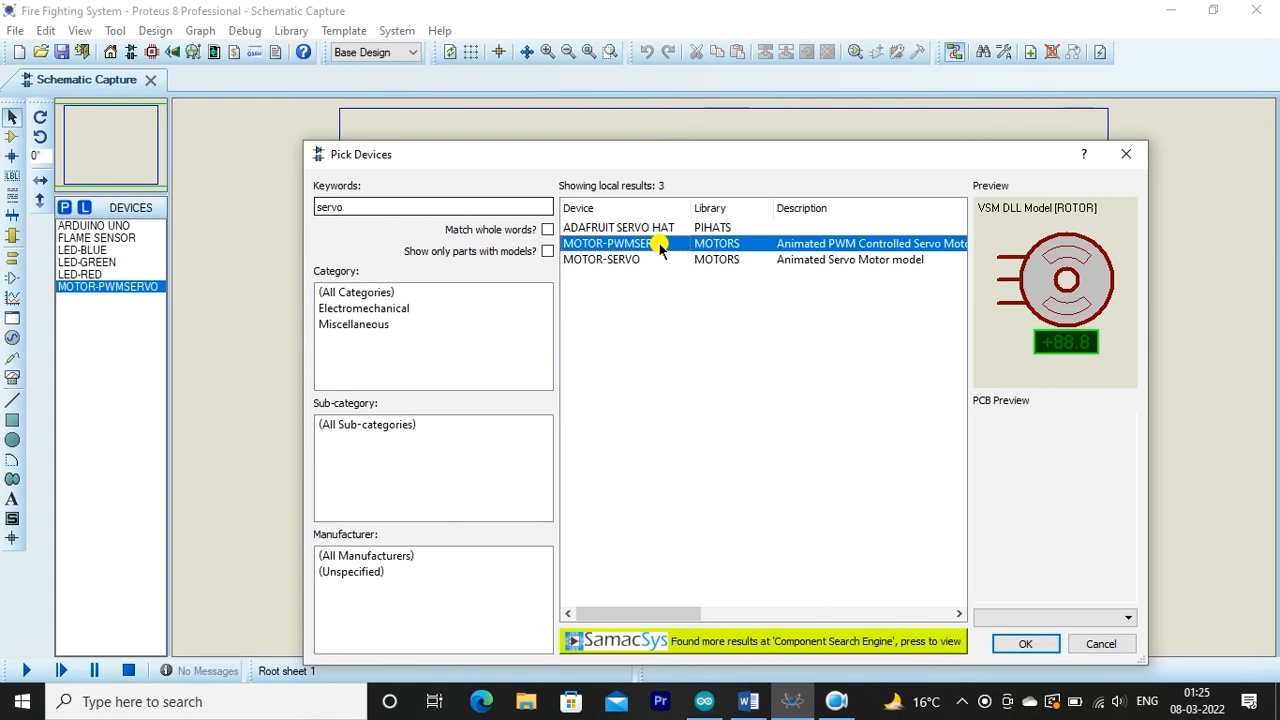
Search the devices for "debug", add LOGICSTATE to the device list, and close the device picker
left_click_drag(340, 207, 309, 216)
type("debug")
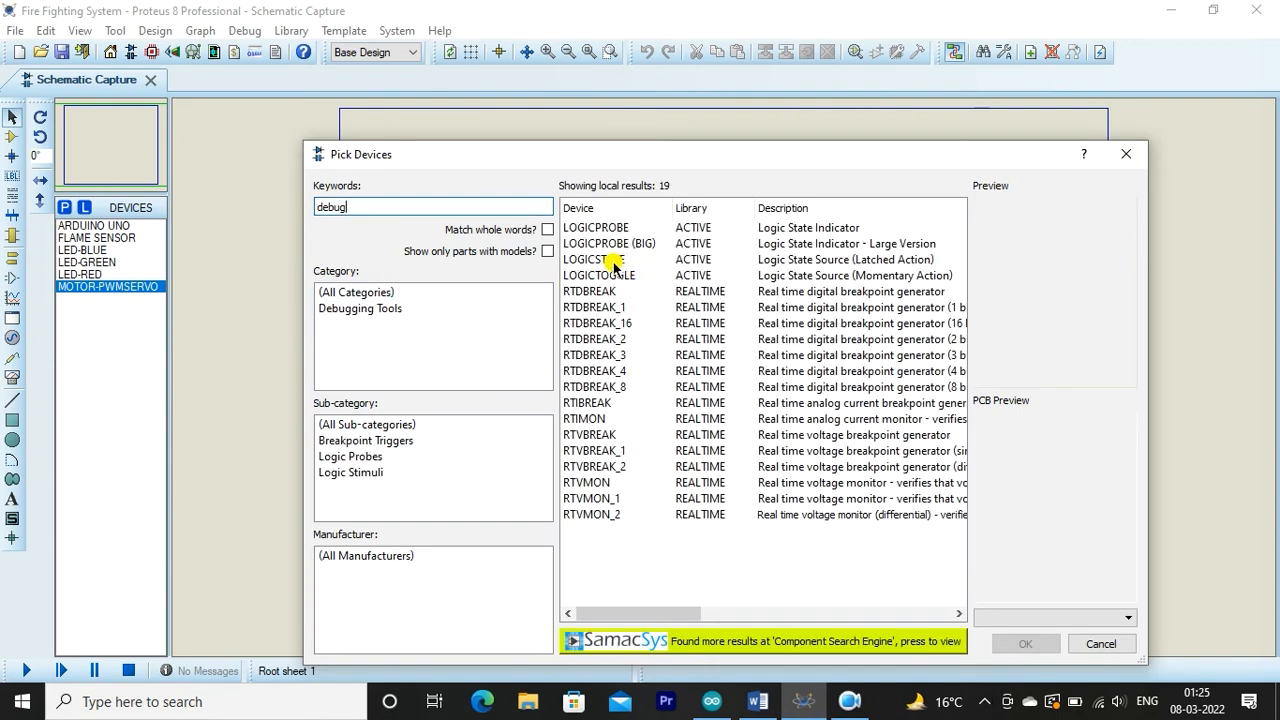
left_click(613, 262)
double_click(613, 262)
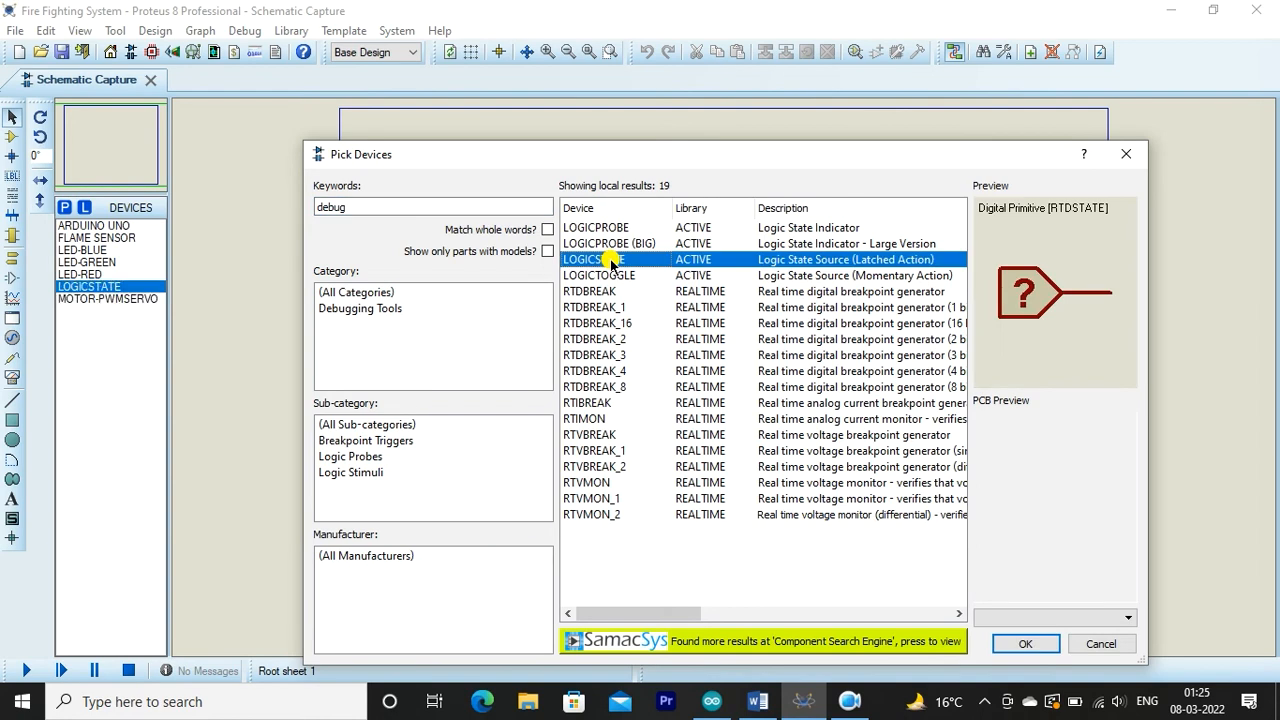
left_click(1022, 645)
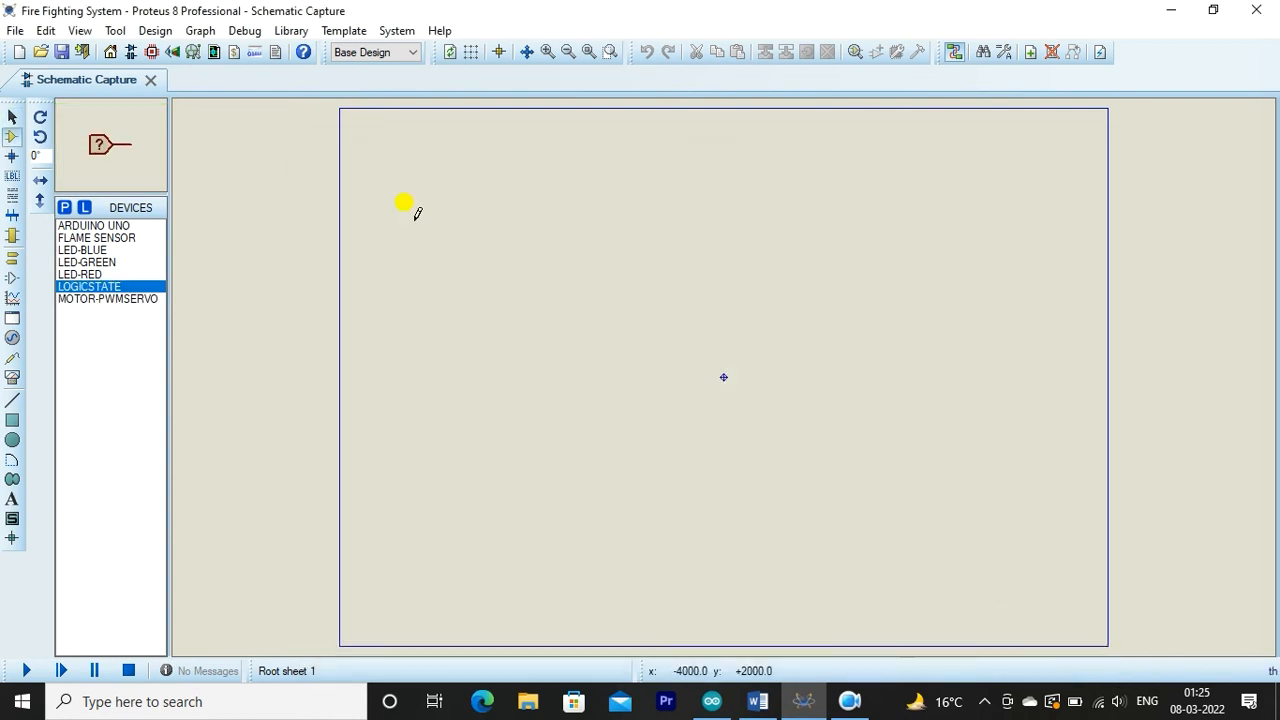
Place the Arduino Uno near the centre of the schematic sheet
left_click(100, 225)
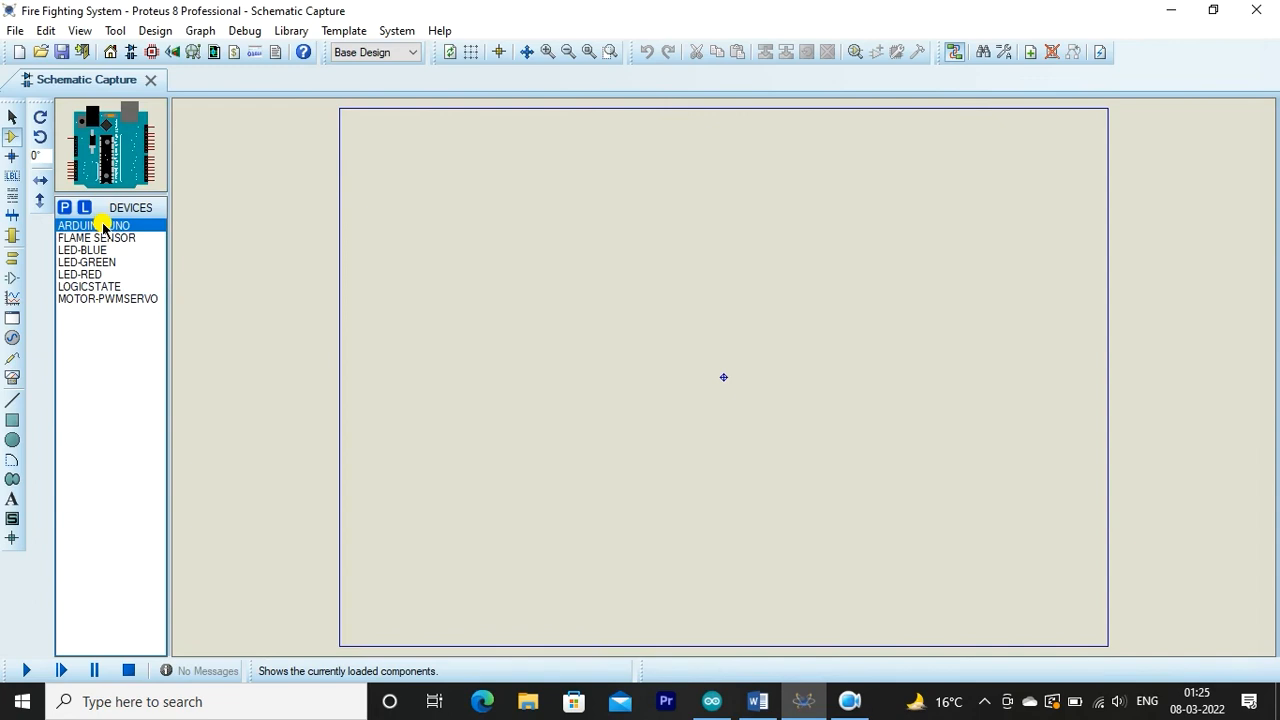
left_click(658, 327)
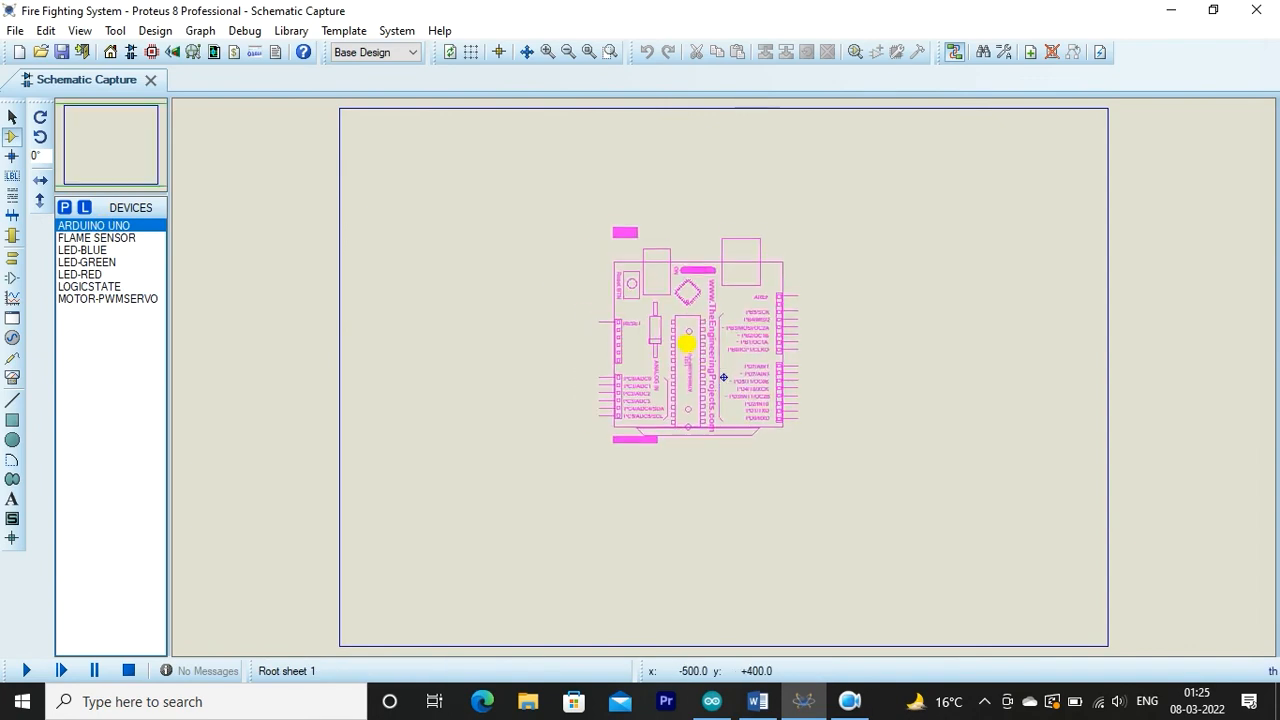
left_click(723, 377)
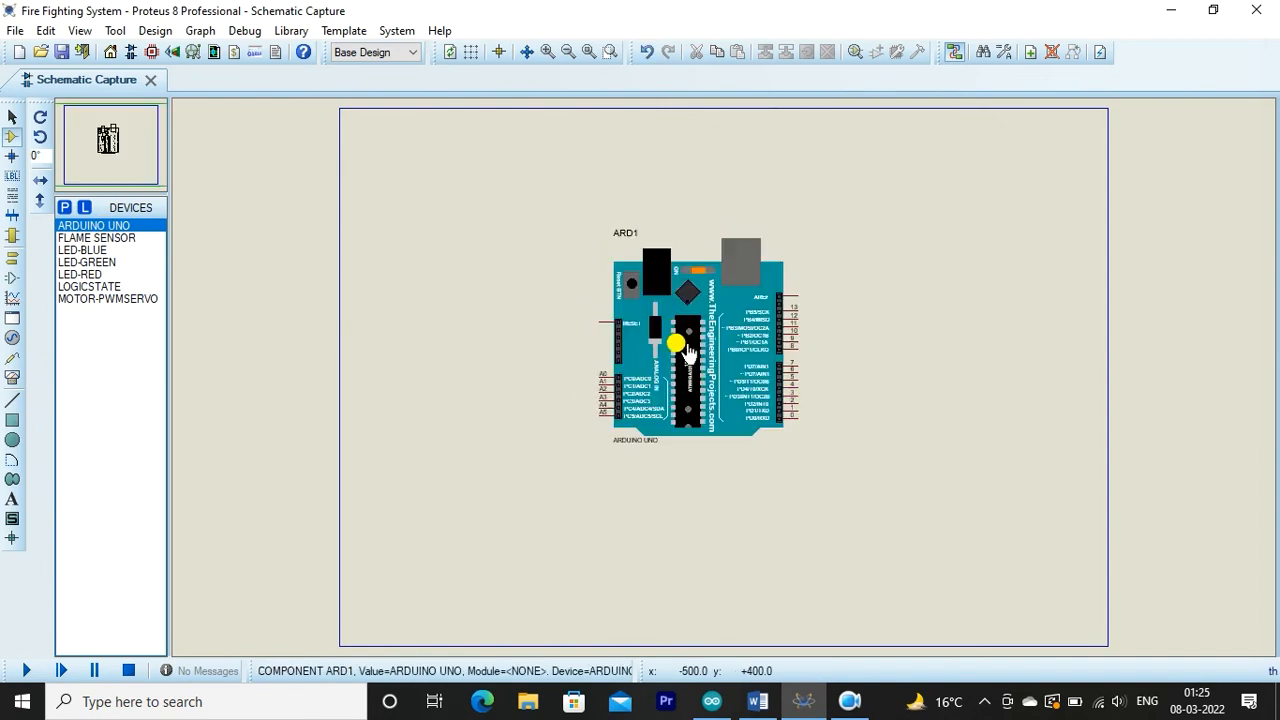
Place the flame sensor on the sheet, to the left of the Arduino Uno
scroll(700, 360, "up", 1)
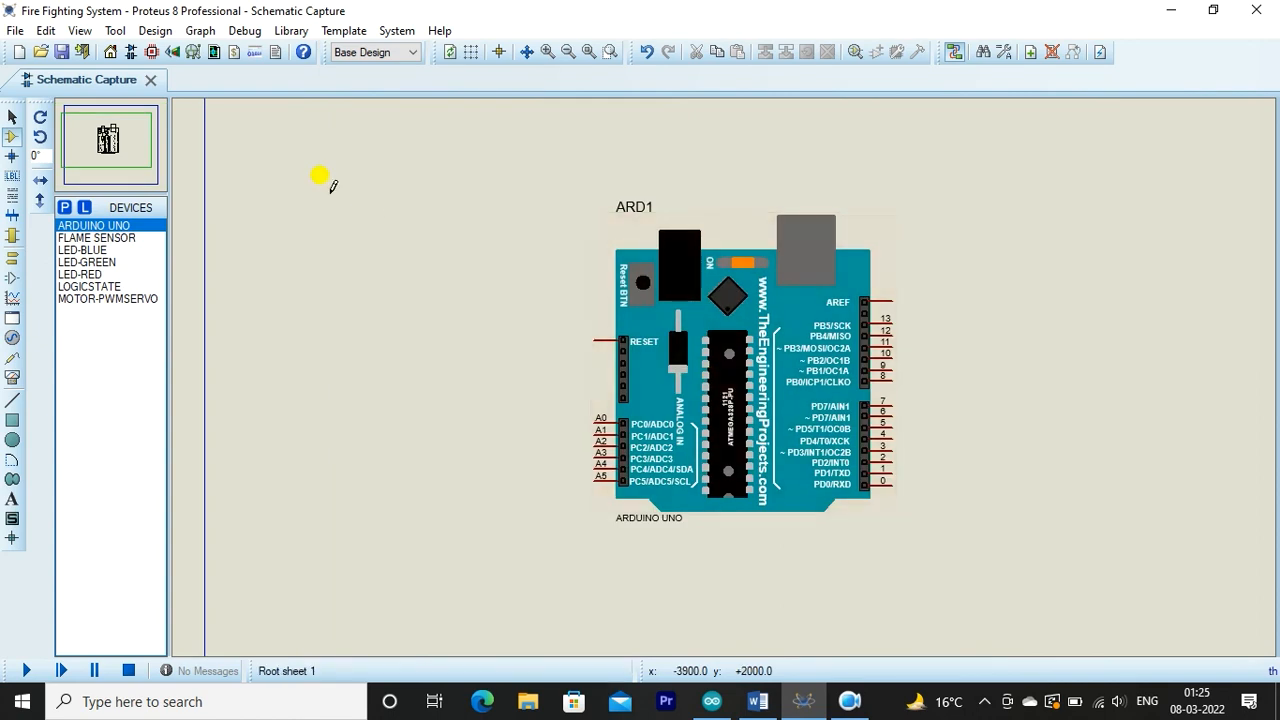
left_click_drag(122, 157, 93, 130)
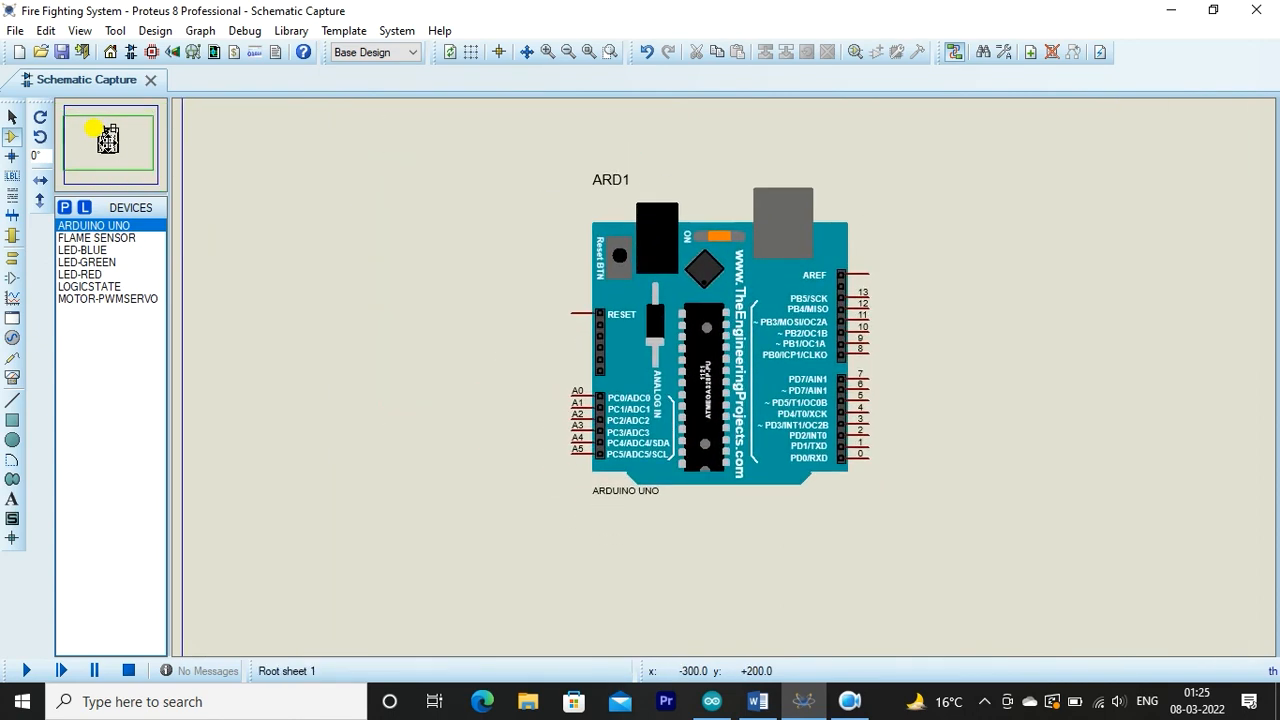
left_click(88, 238)
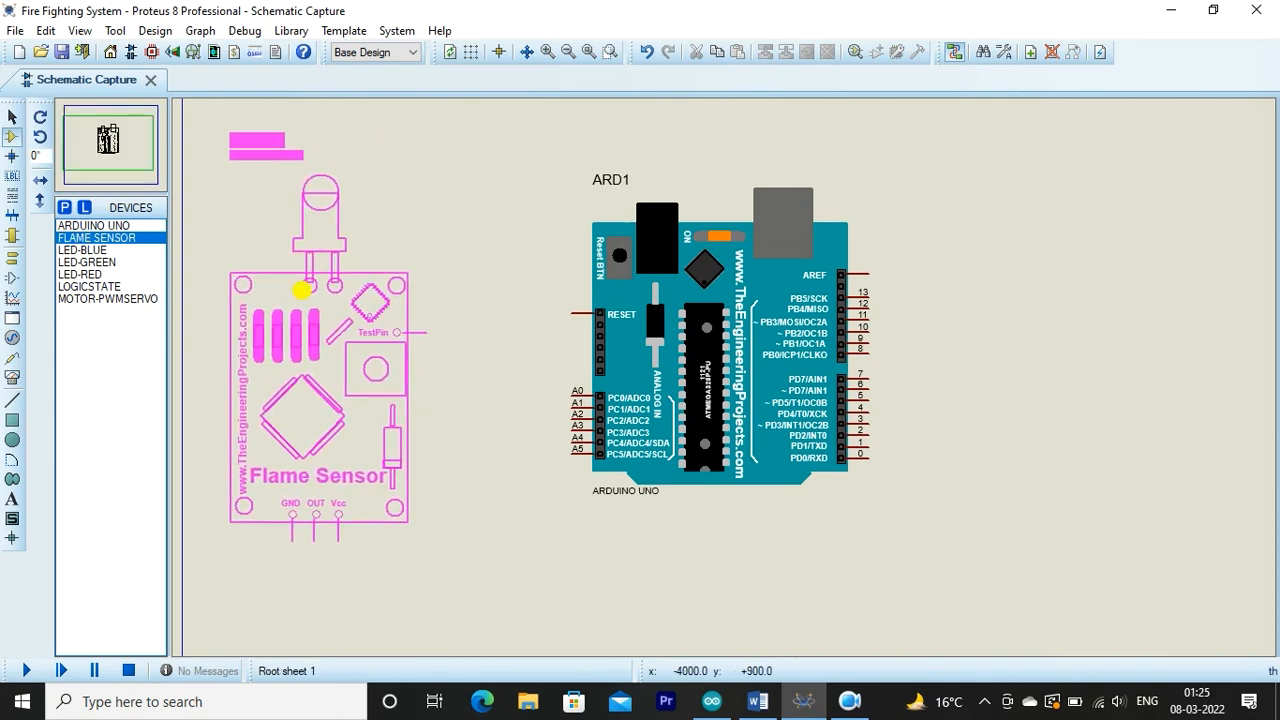
left_click(292, 277)
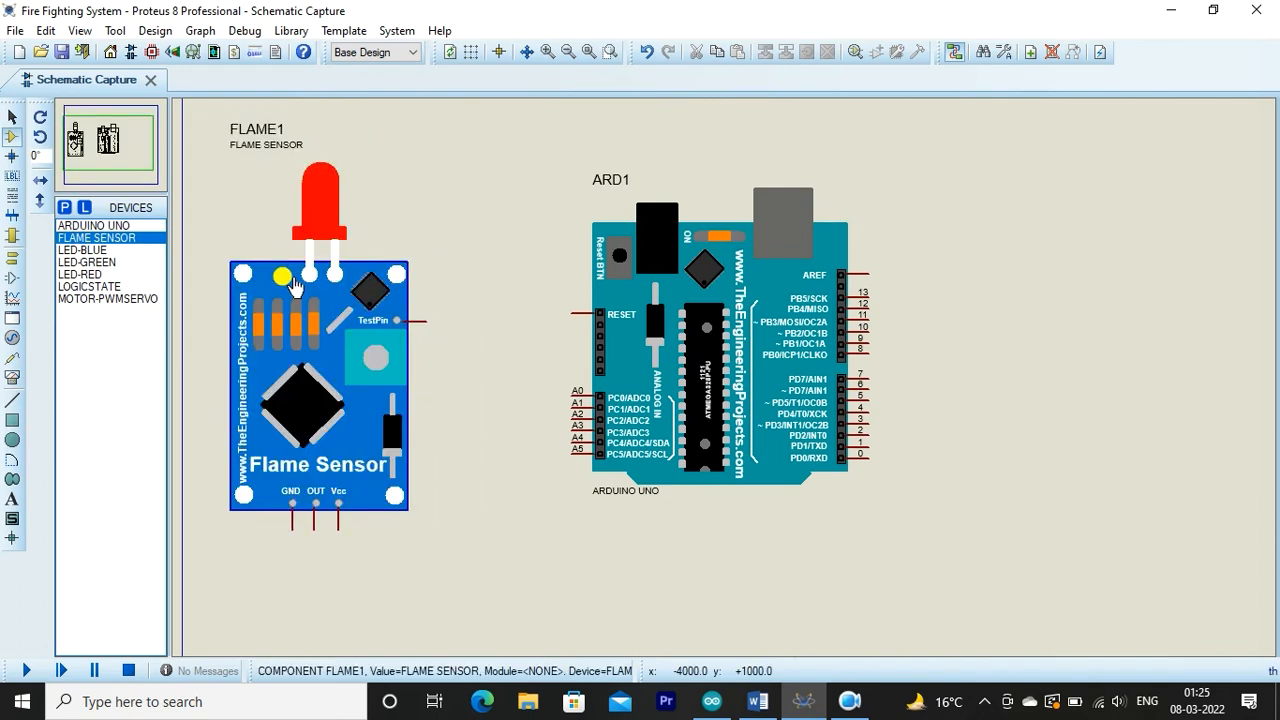
Place the blue, green and red LEDs right of the Arduino, with red and green side by side and blue below between them
left_click(88, 250)
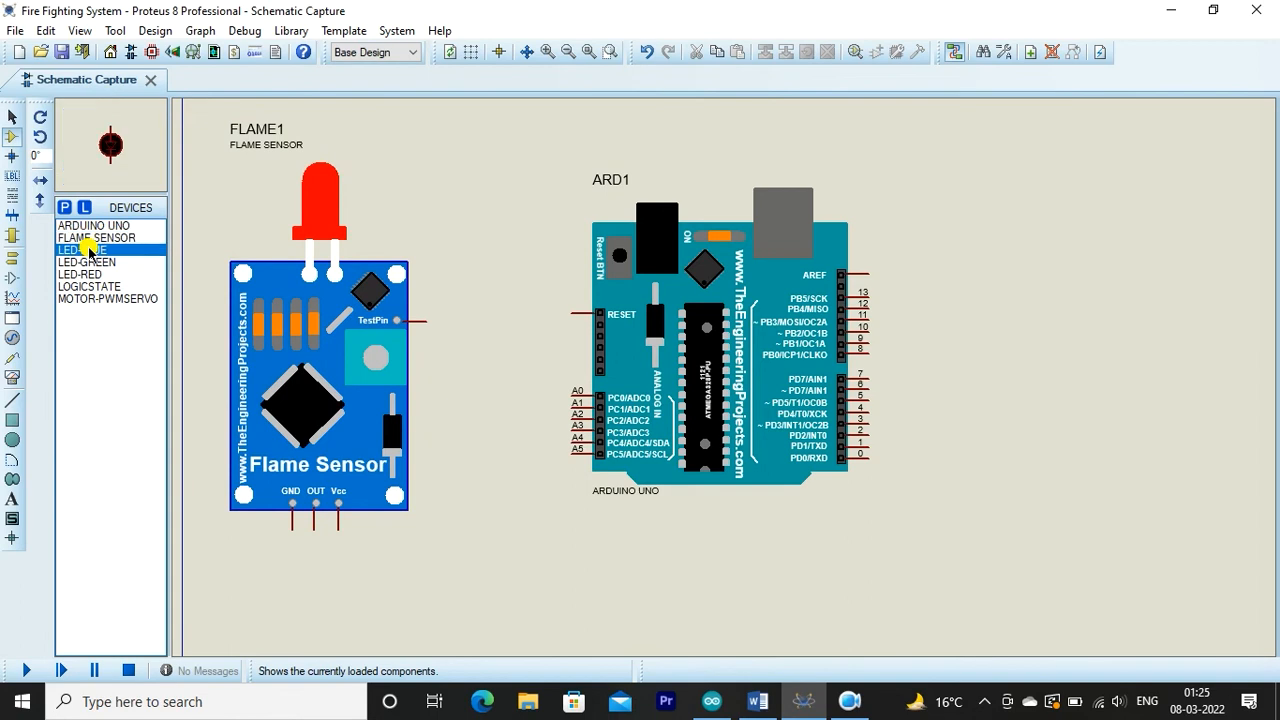
left_click(1056, 386)
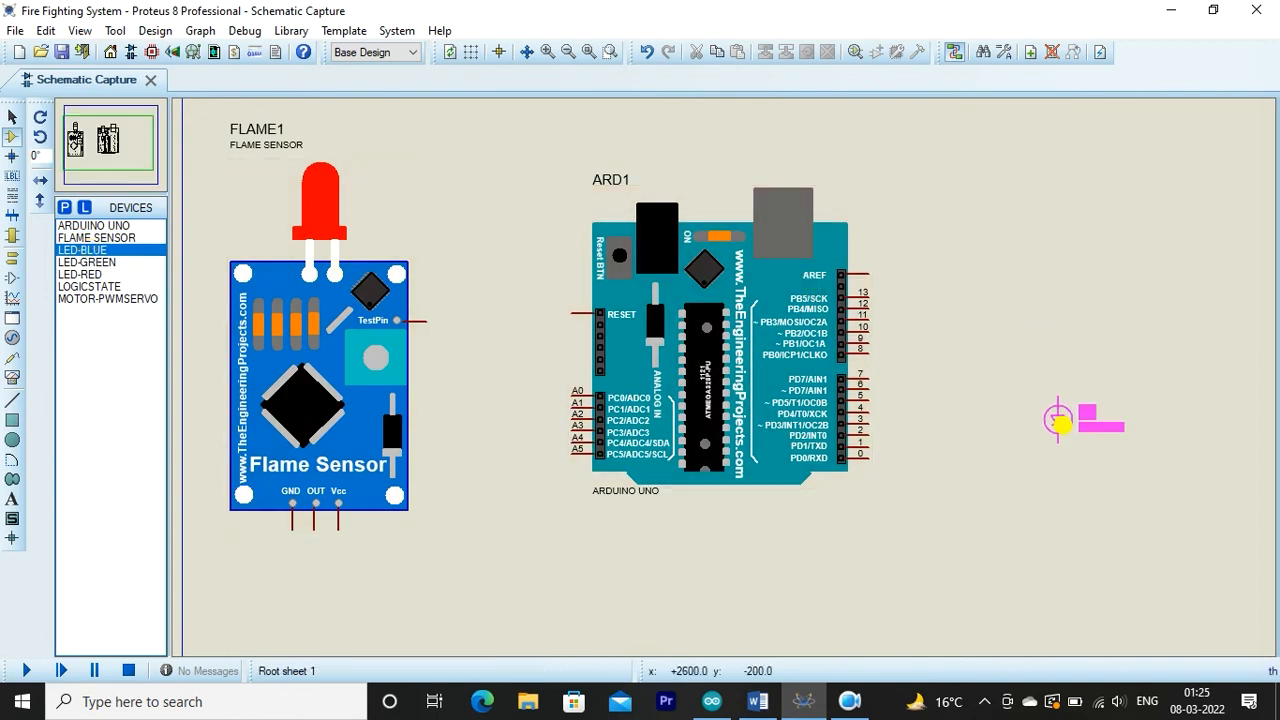
left_click(1060, 424)
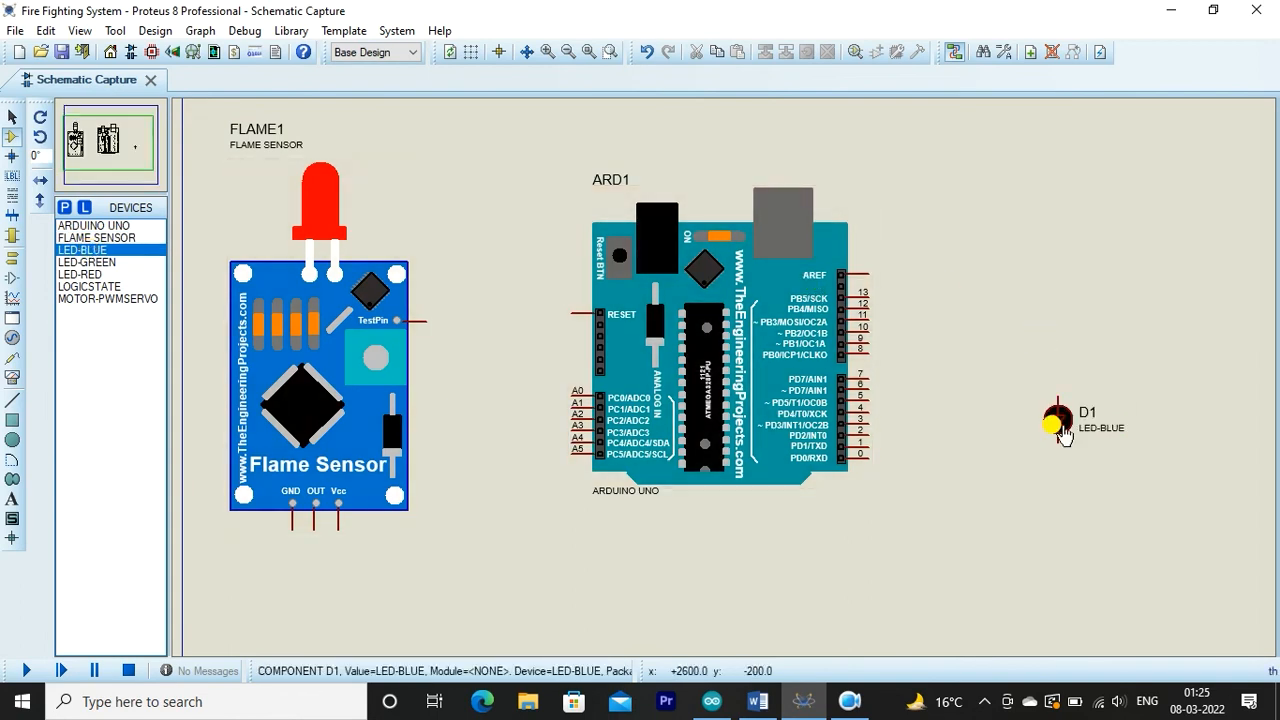
left_click(97, 263)
left_click(1143, 277)
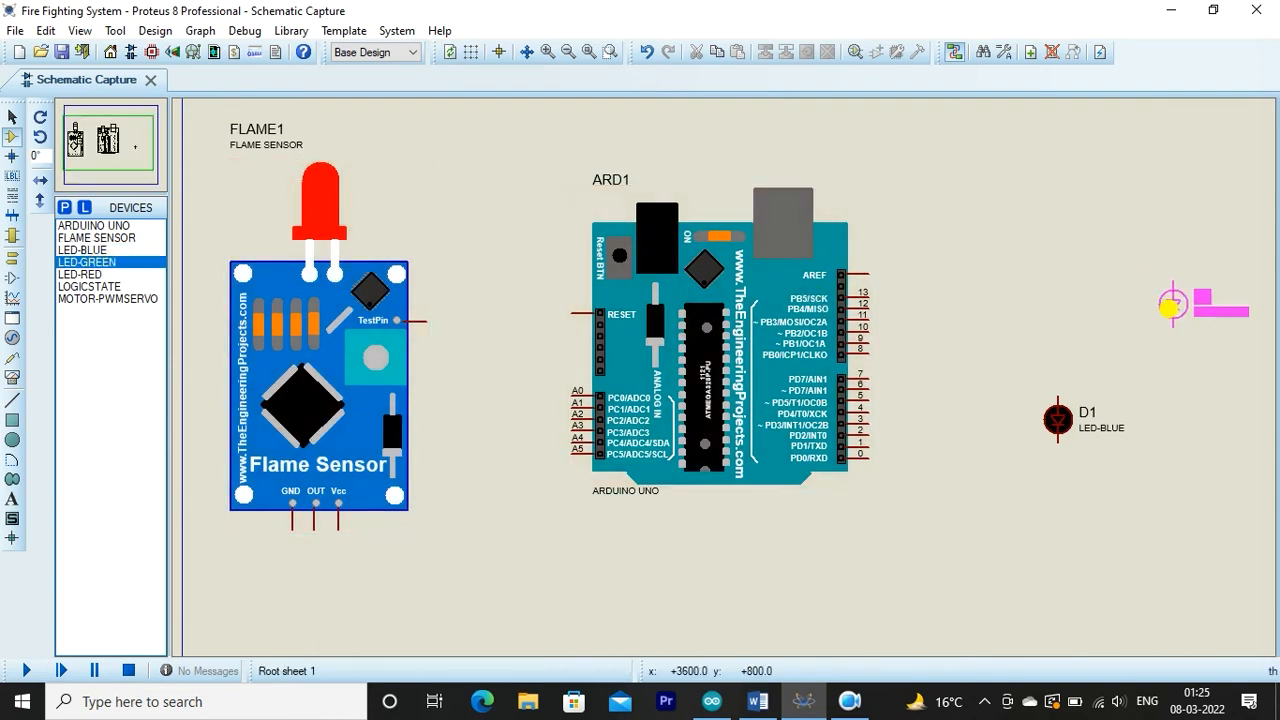
left_click(1170, 305)
left_click(82, 274)
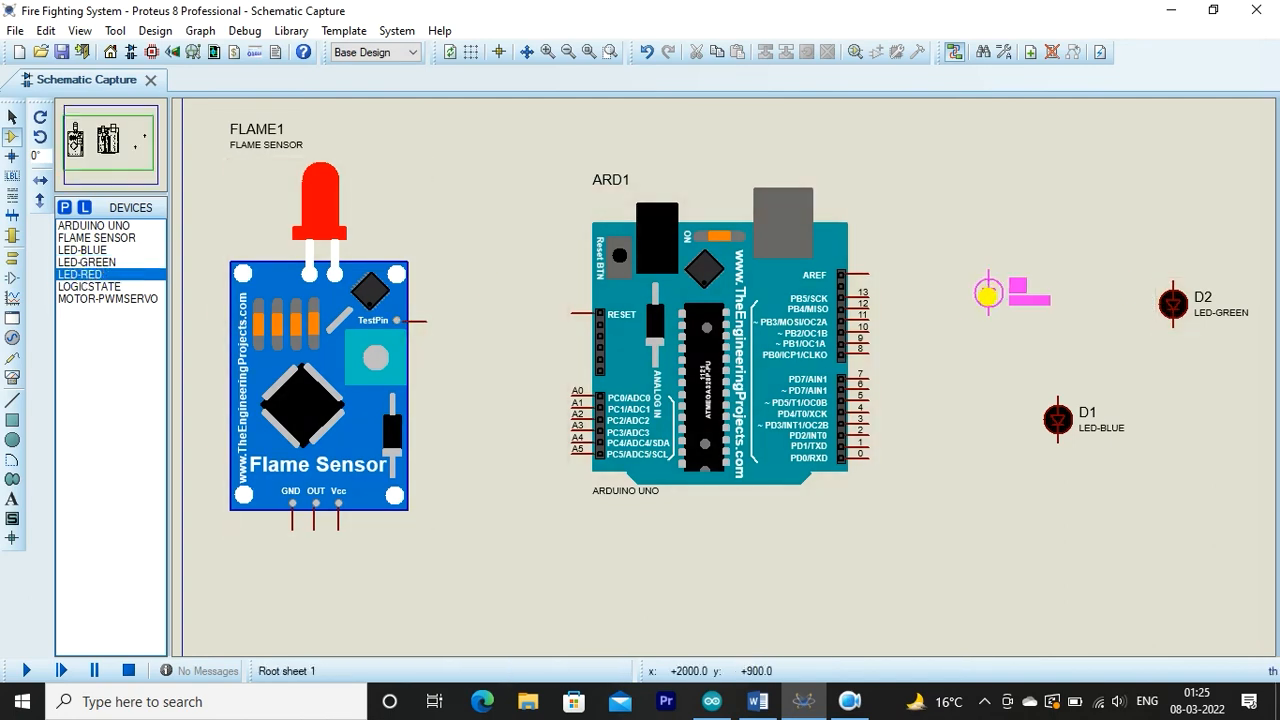
left_click(988, 303)
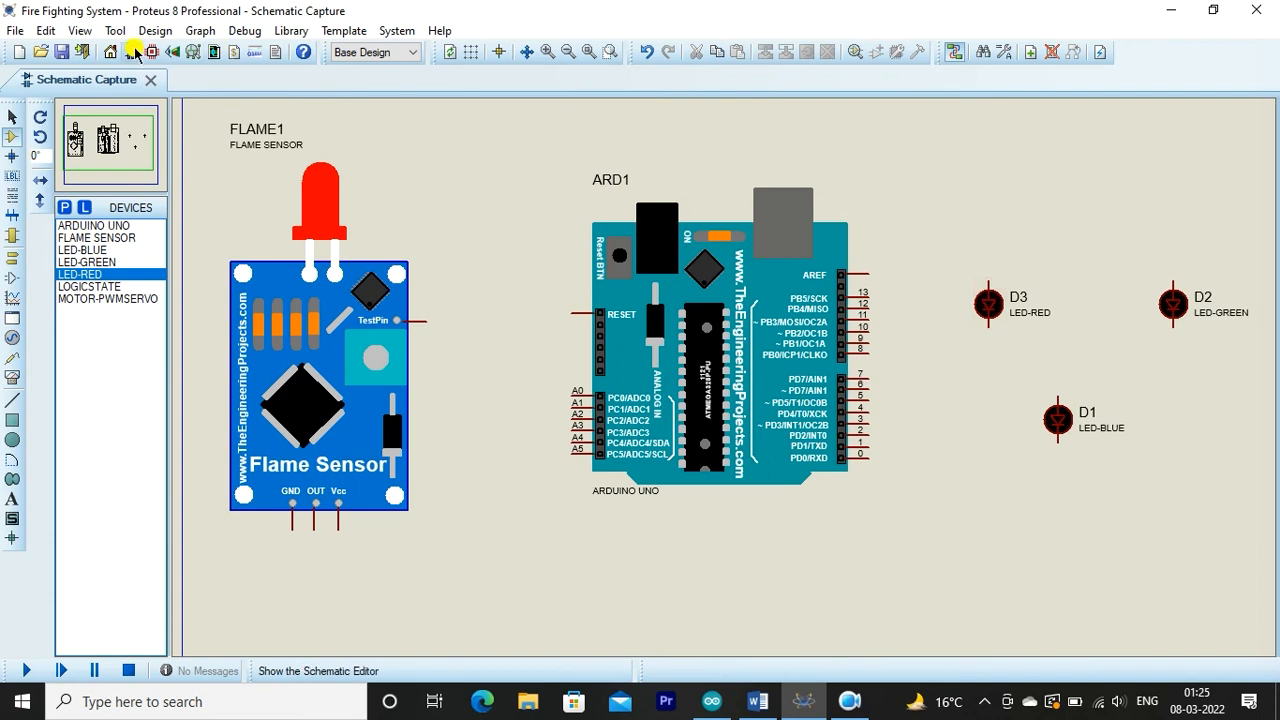
Place the PWM servo motor below and to the right of the Arduino Uno
left_click(85, 302)
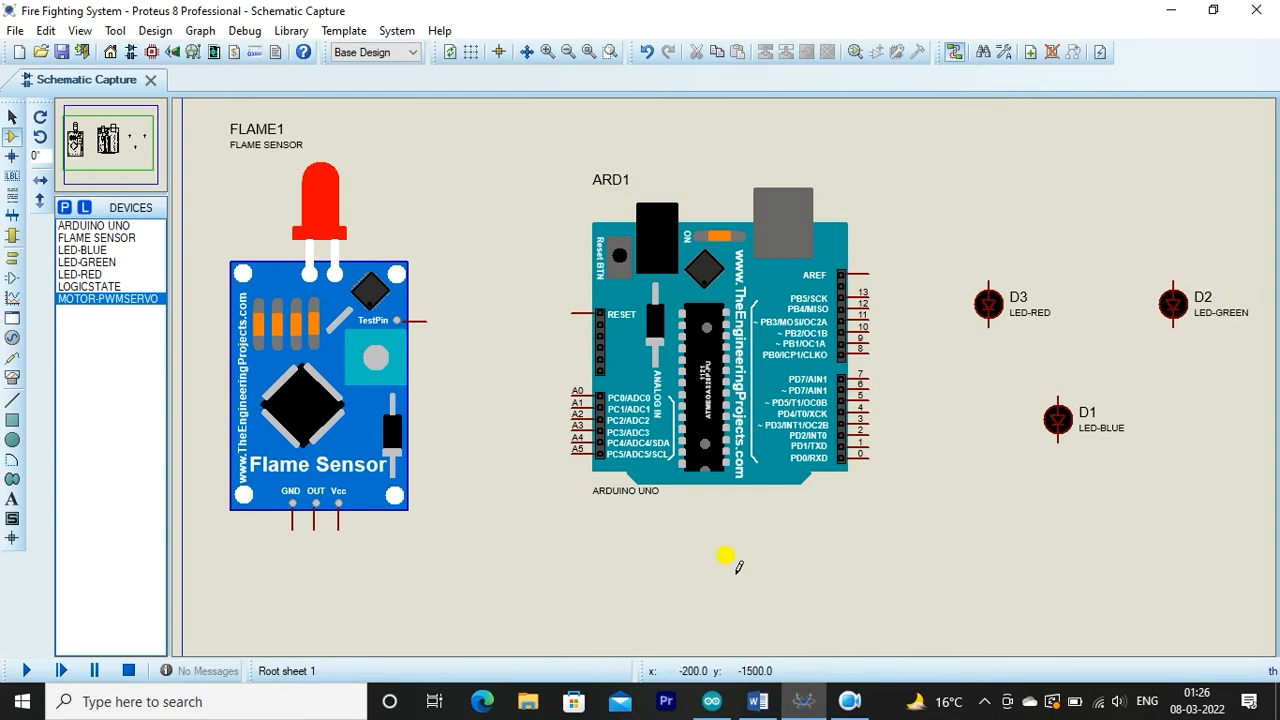
left_click(940, 537)
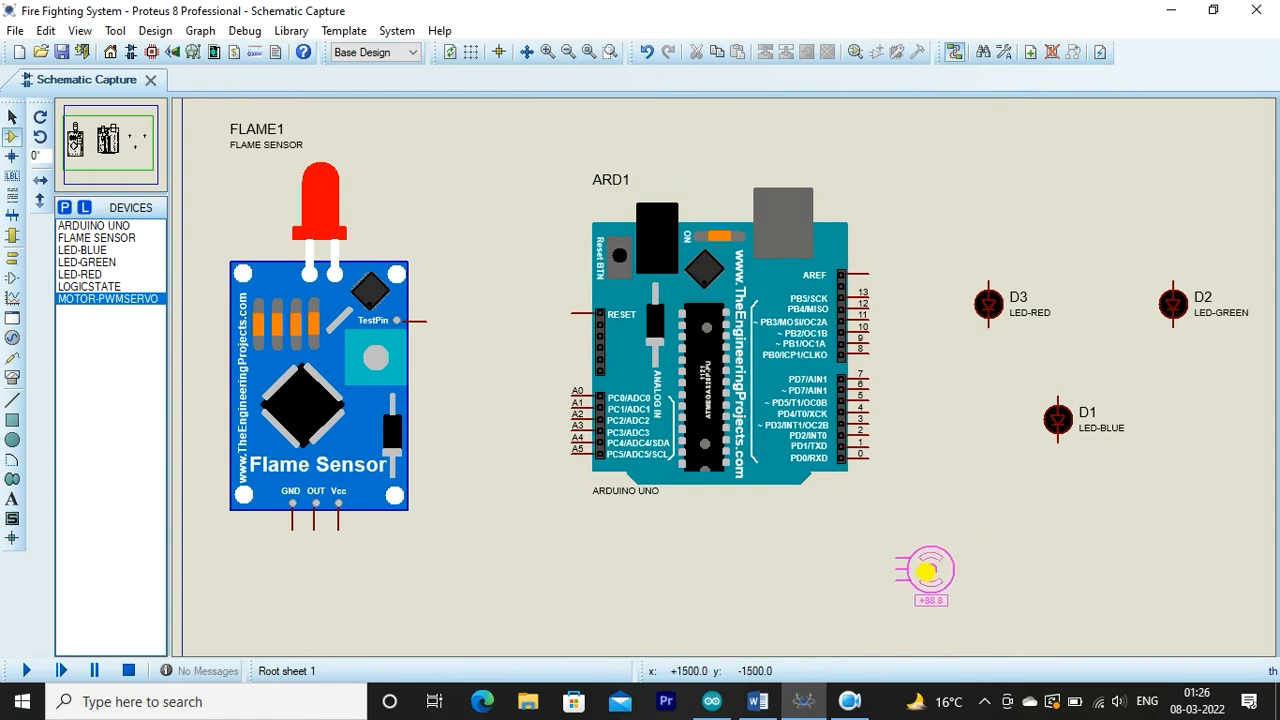
left_click(930, 572)
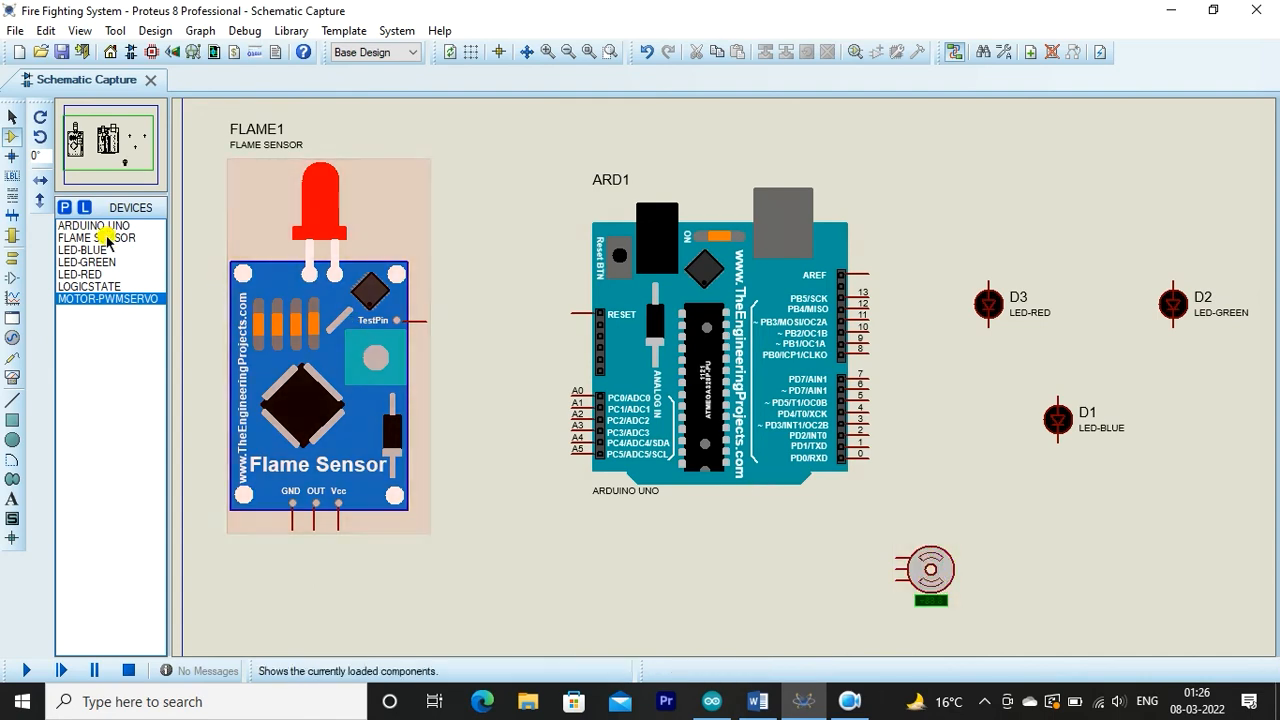
Place a logic state between the flame sensor and the Arduino, and rotate it clockwise and by 180 degrees so its pin points up
left_click(91, 285)
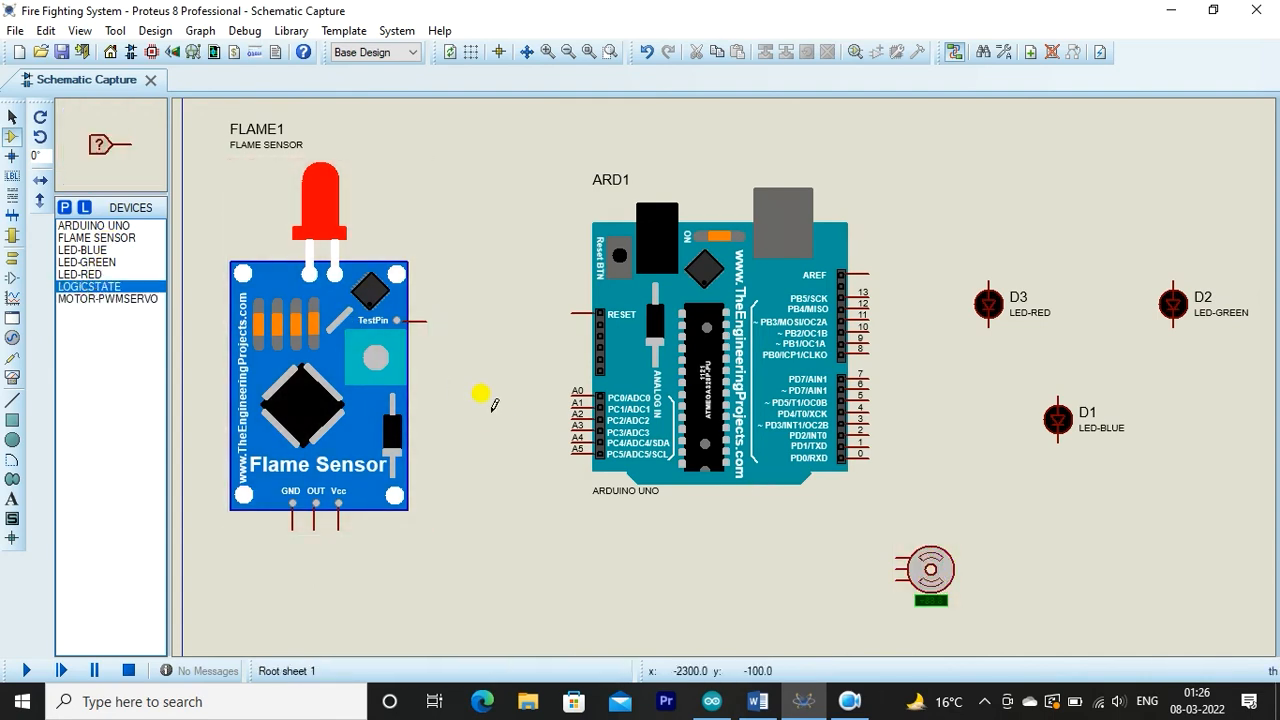
left_click(456, 394)
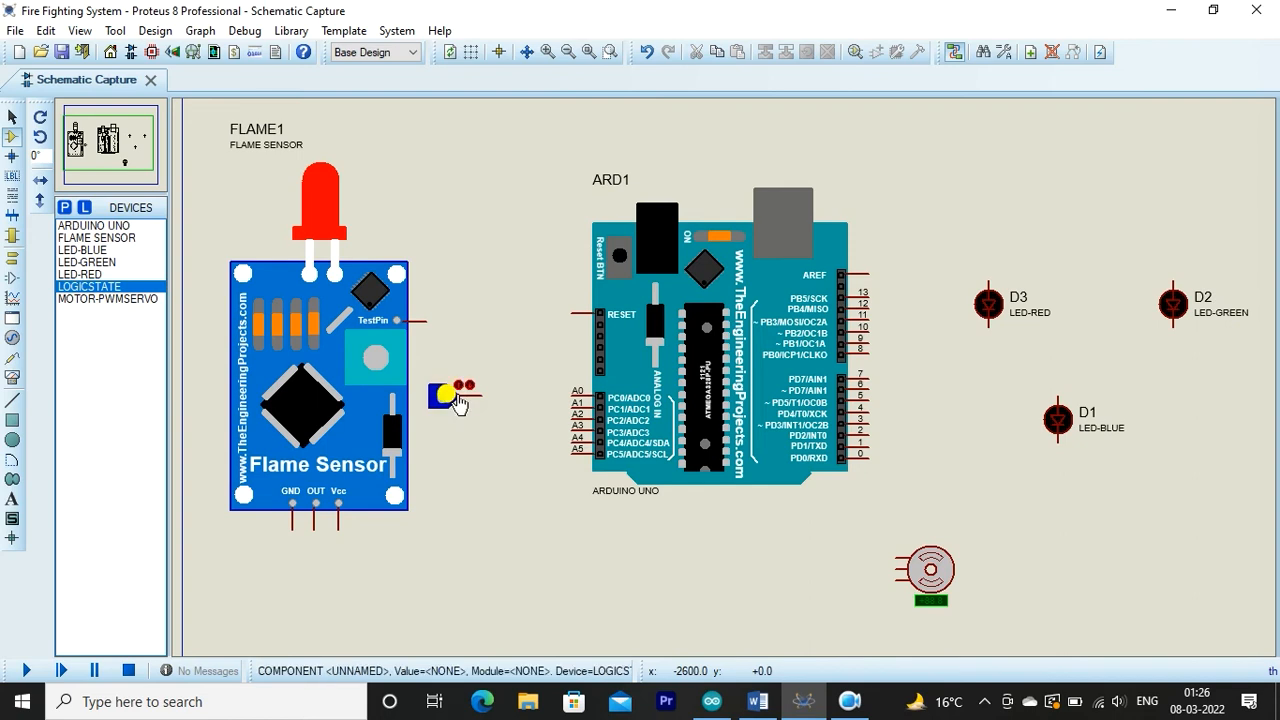
right_click(457, 380)
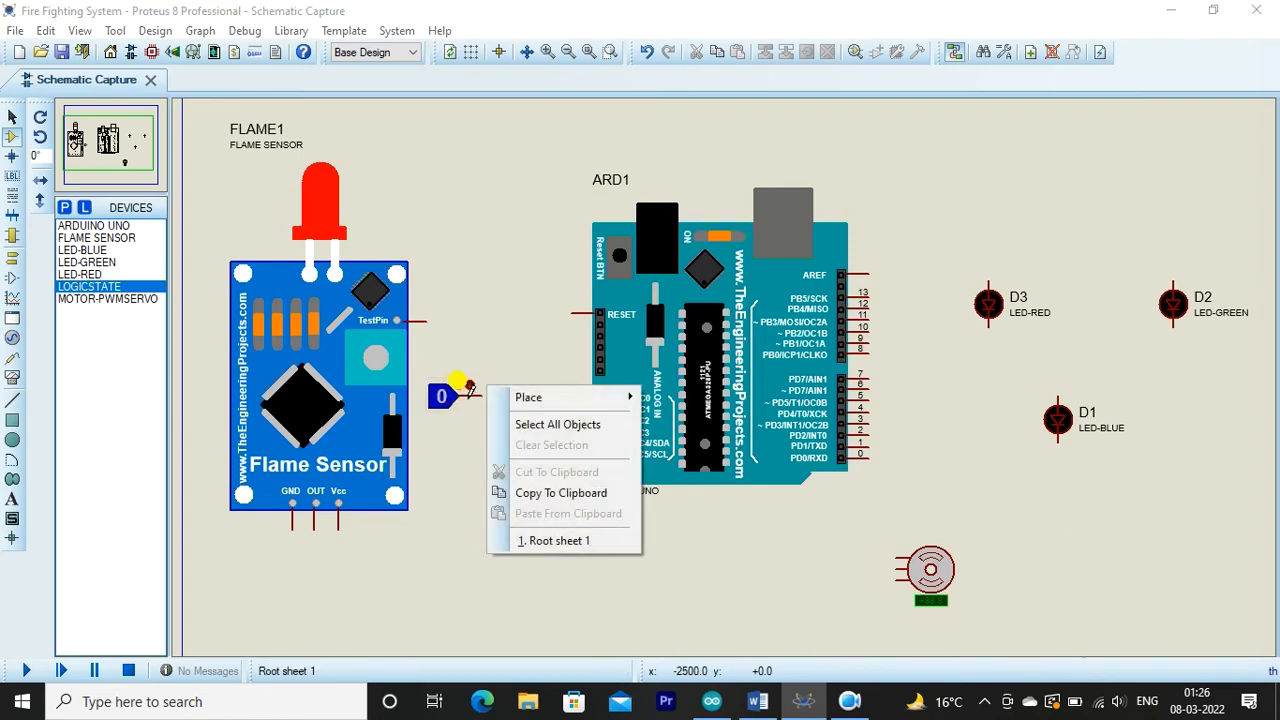
key("Escape")
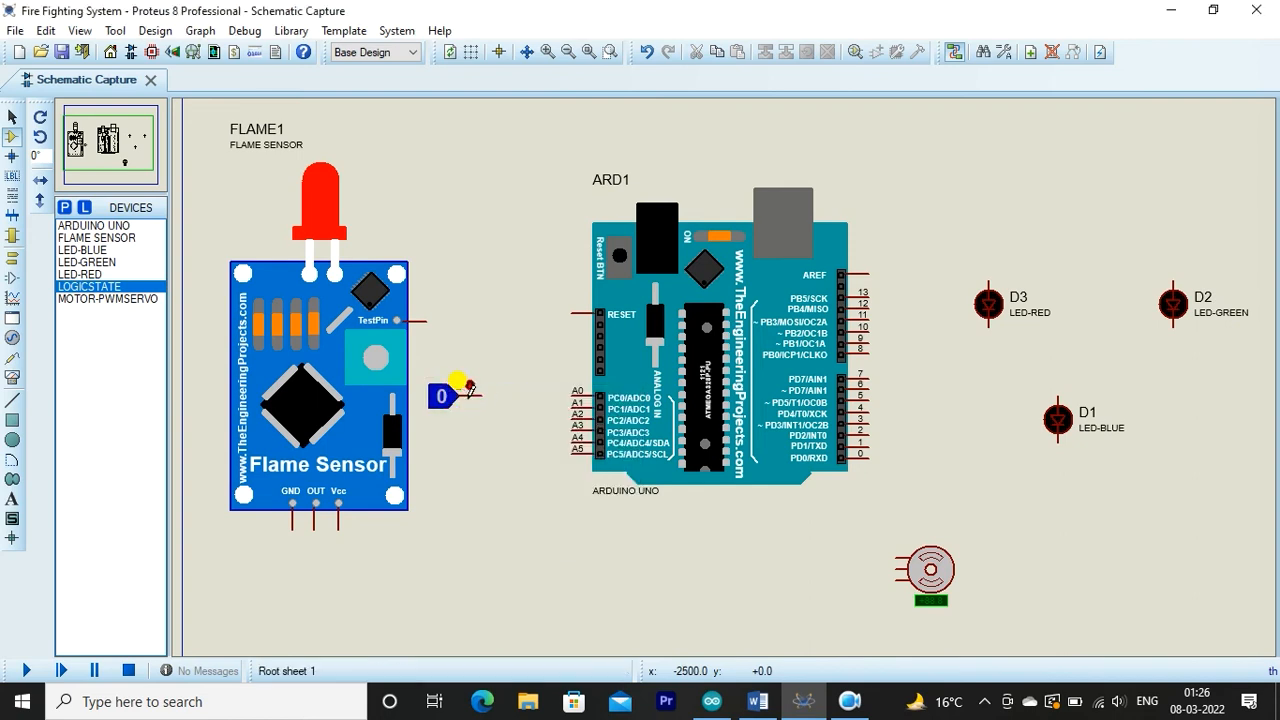
right_click(457, 388)
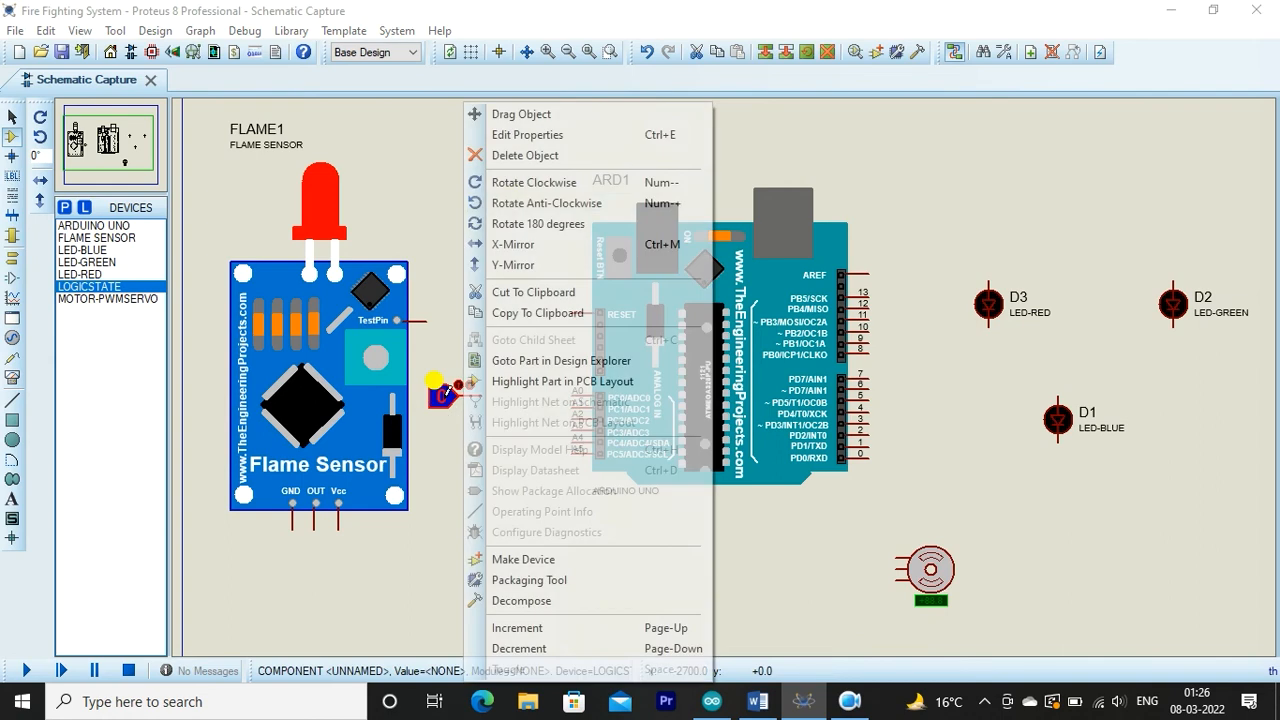
left_click(509, 190)
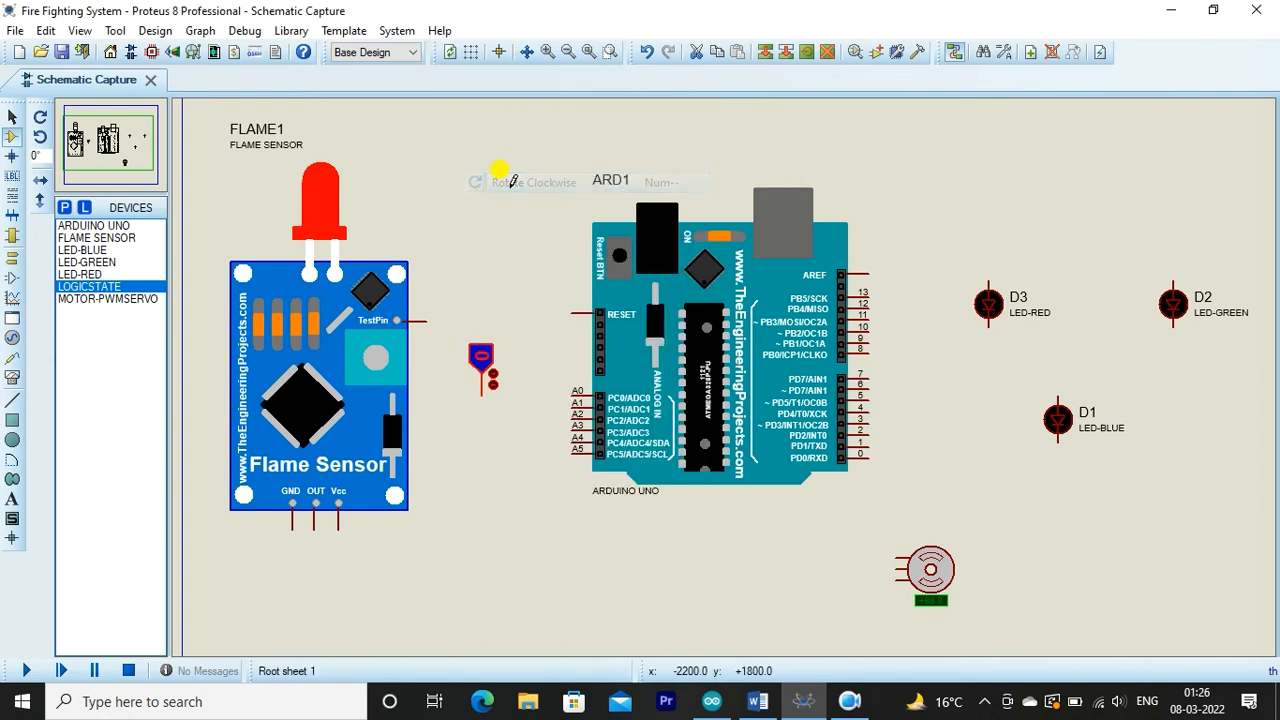
right_click(488, 346)
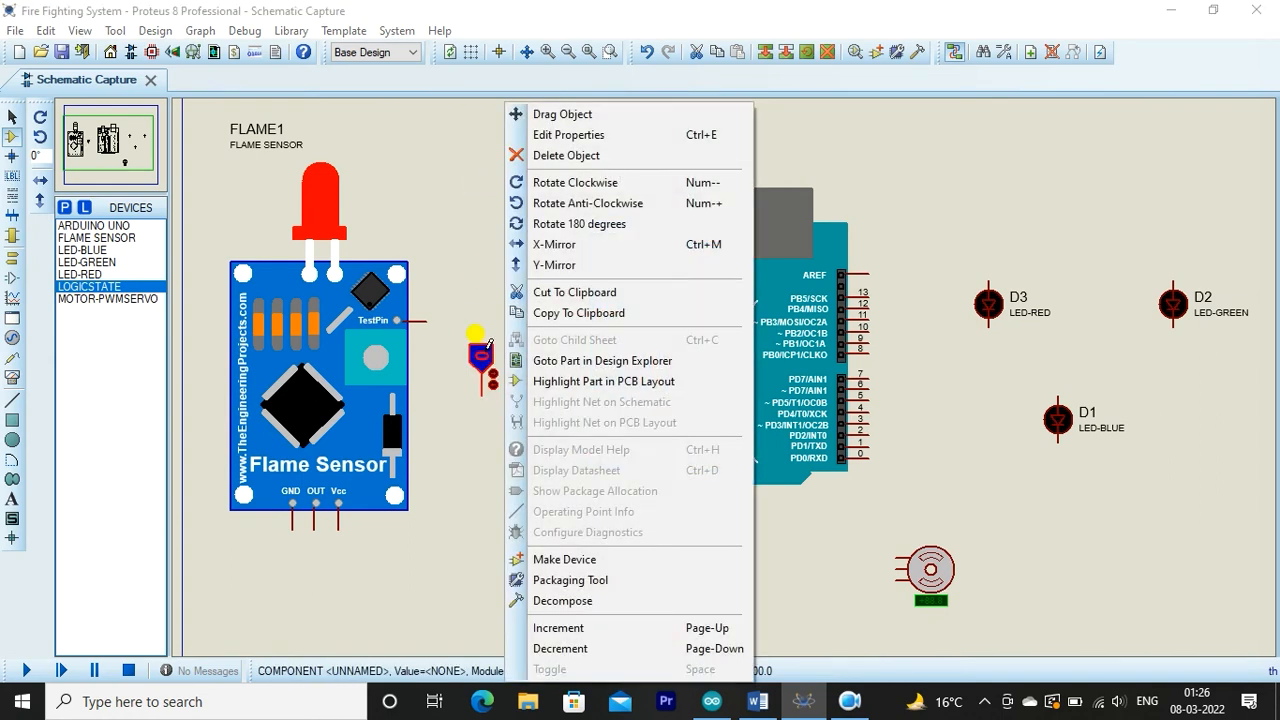
left_click(536, 224)
Move the logic state close to the flame sensor's right edge and wire its pin to the sensor's TestPin
left_click_drag(474, 420, 443, 392)
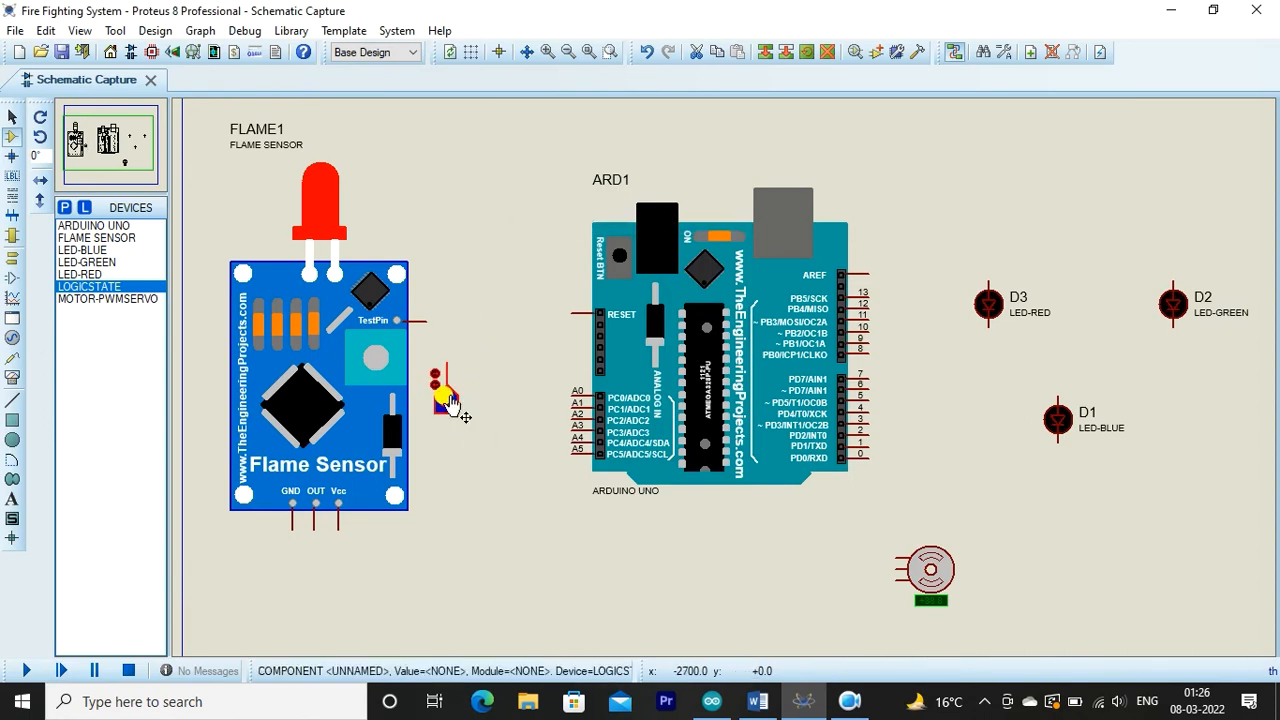
left_click(426, 320)
left_click(447, 356)
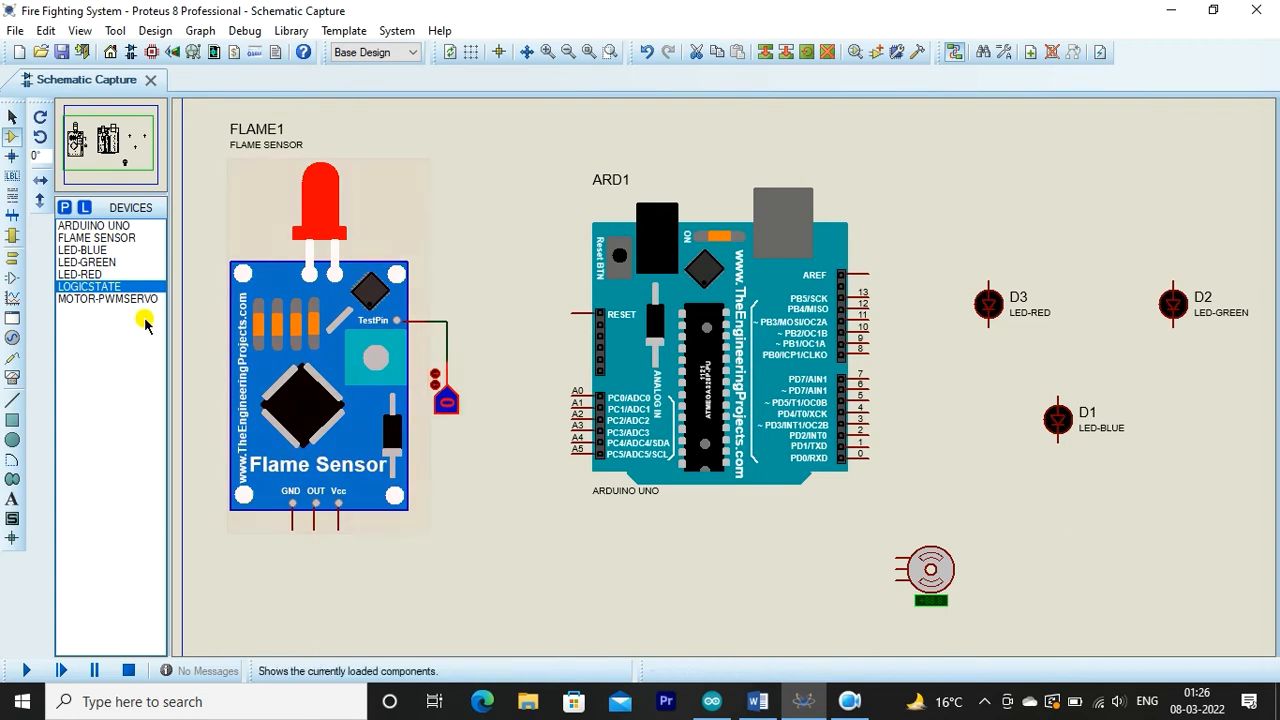
Place one power terminal beside the flame sensor's Vcc pin and another to the lower left of the servo motor
left_click(12, 262)
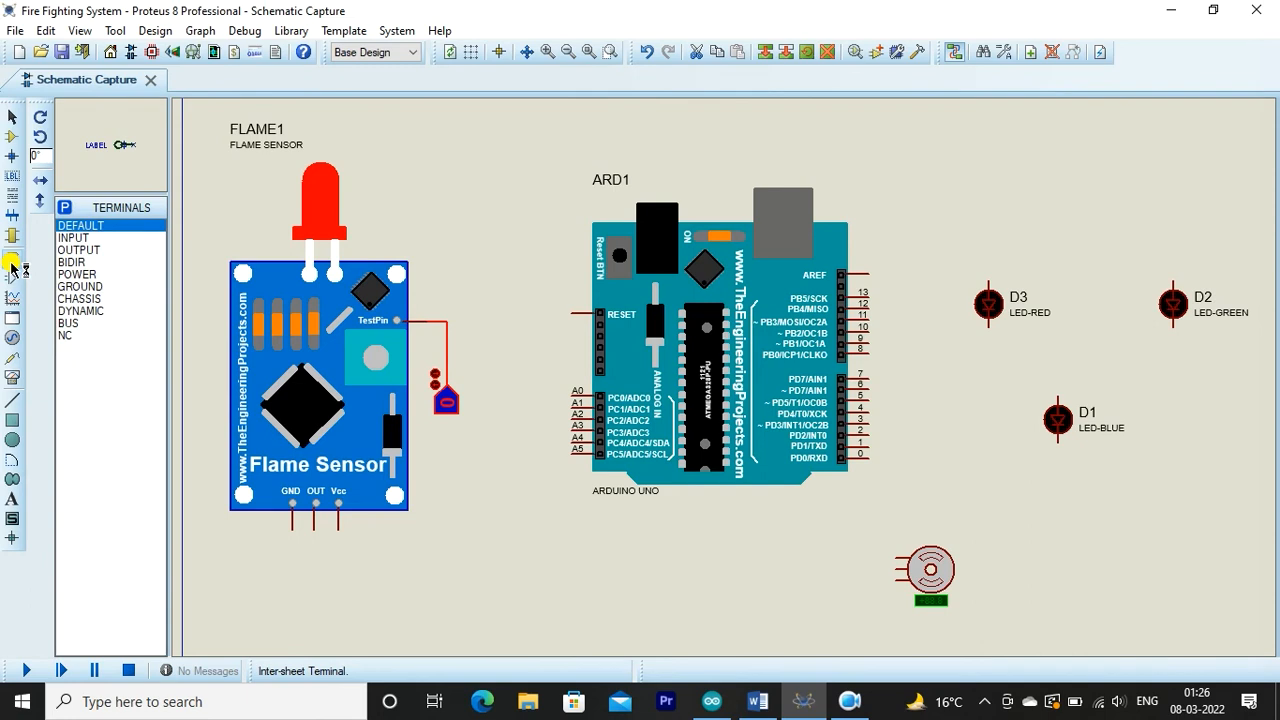
left_click(70, 275)
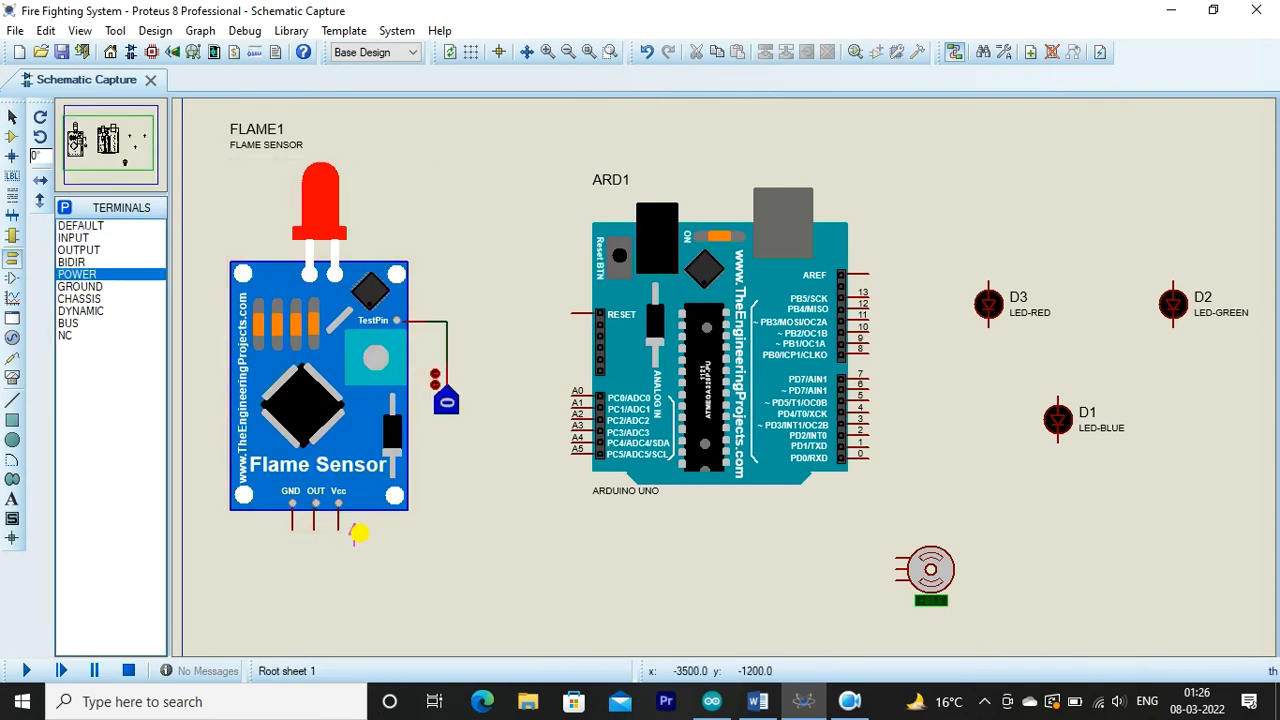
left_click(355, 532)
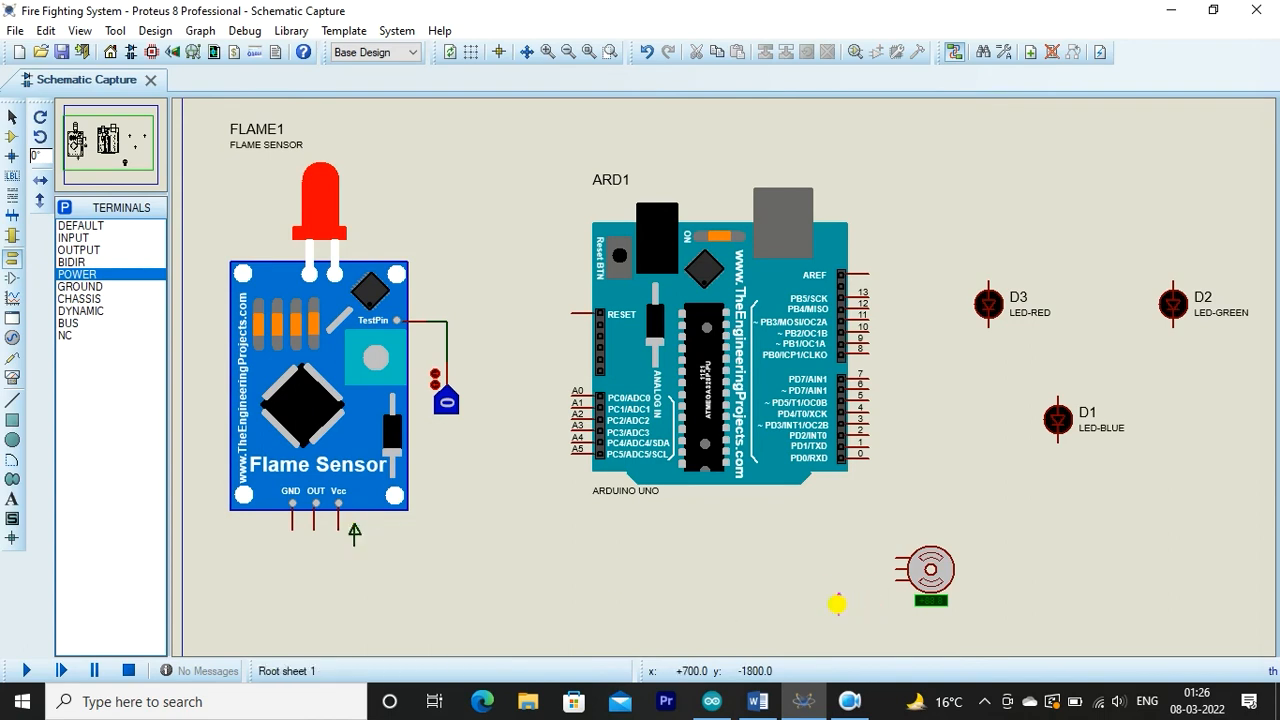
Place ground terminals below the flame sensor's GND pin, left of the servo's power terminal, and below the blue LED
left_click(95, 286)
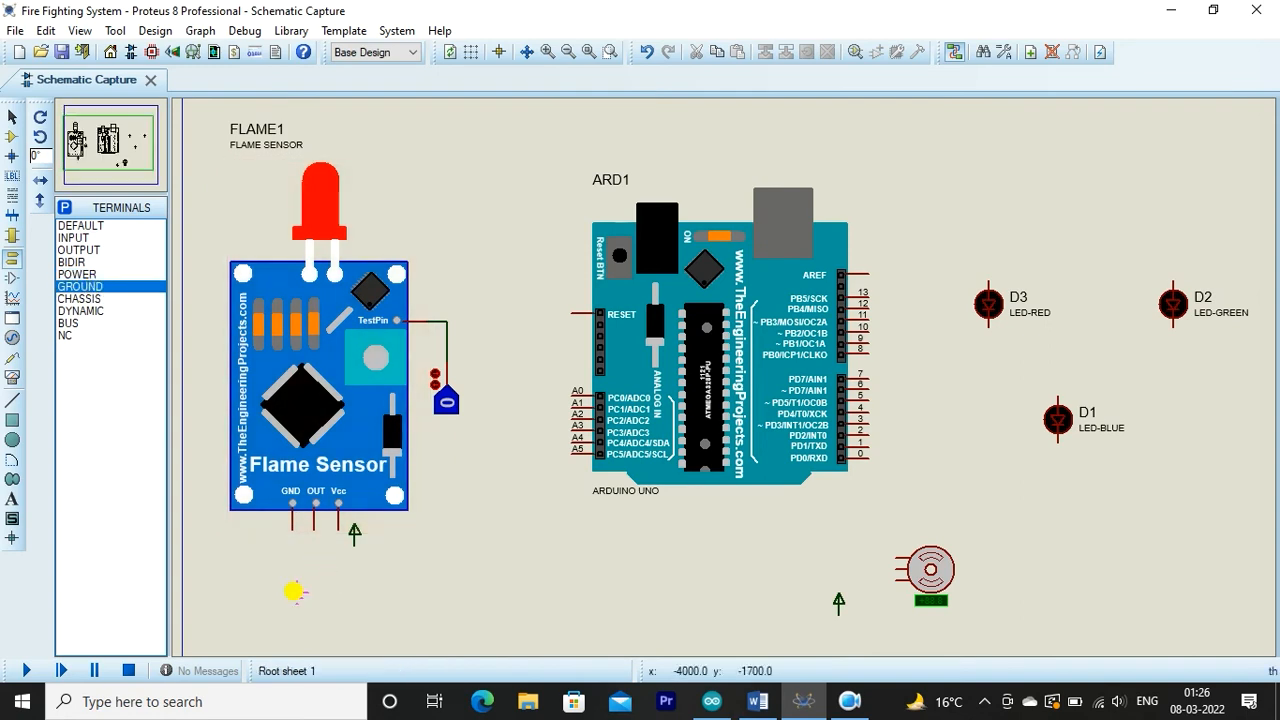
left_click(286, 592)
left_click(782, 604)
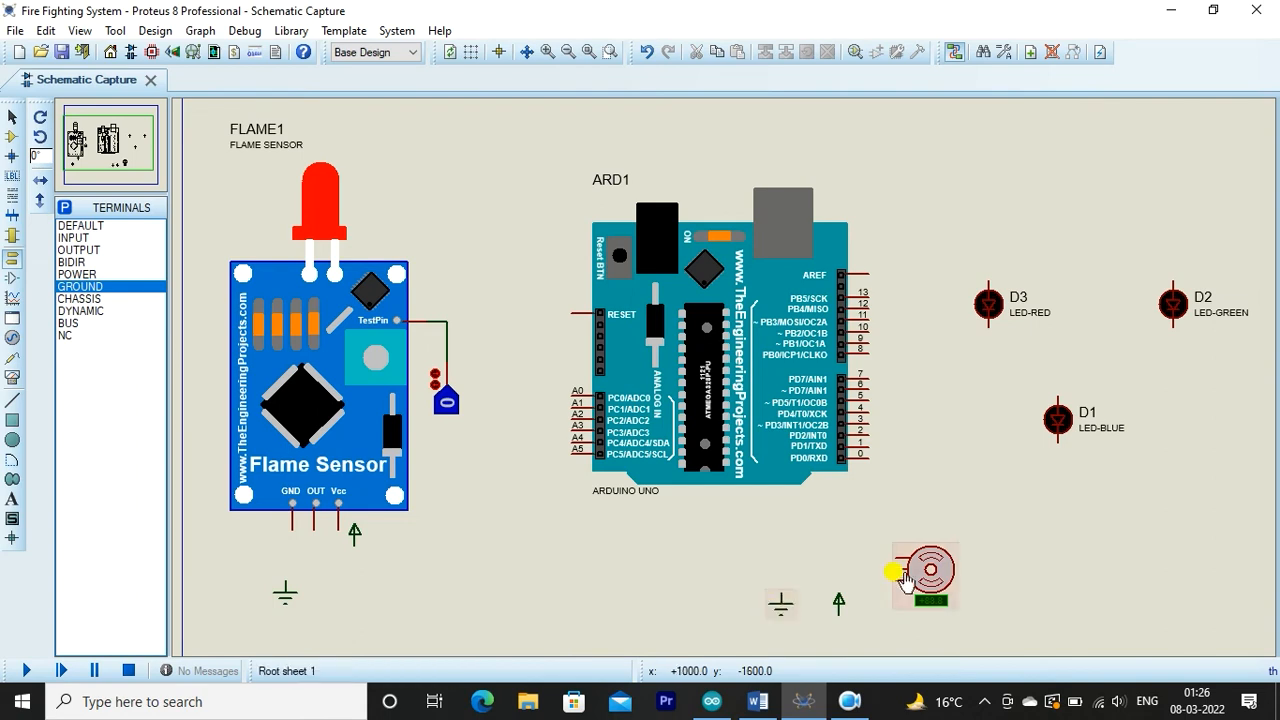
left_click(1058, 535)
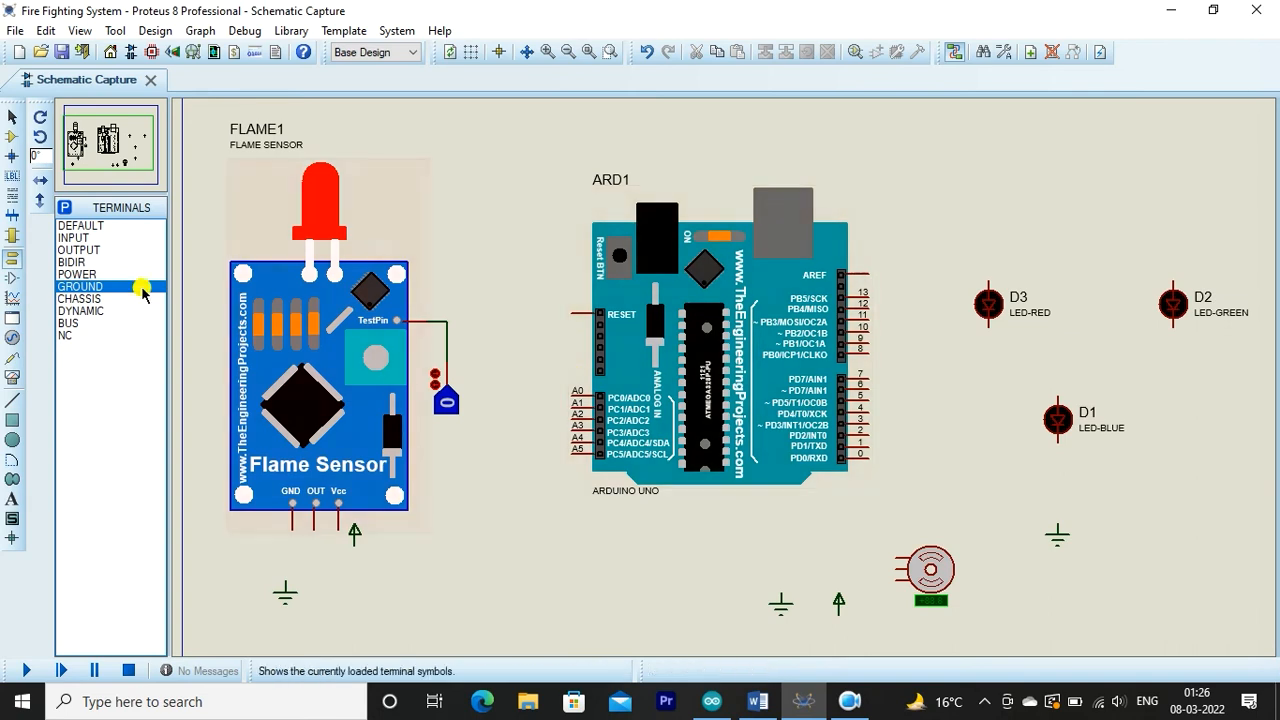
Wire the flame sensor's Vcc pin to the adjacent power terminal and label that terminal +5v
left_click(12, 136)
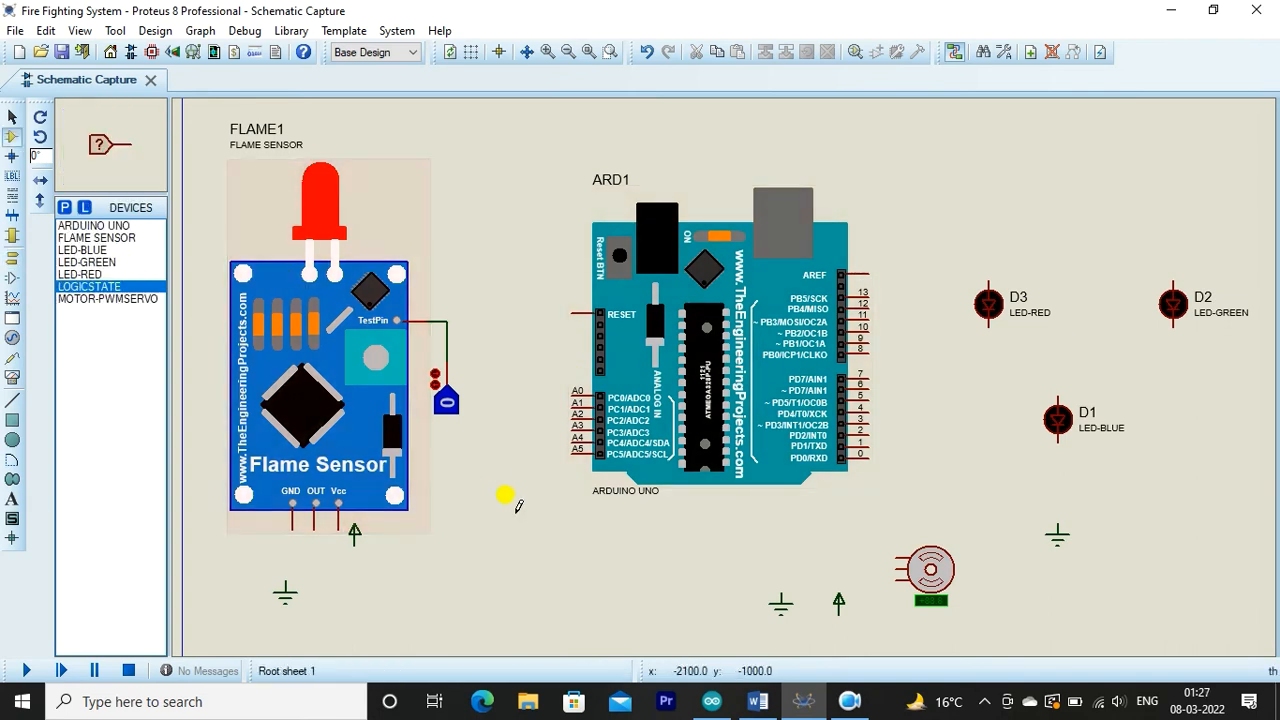
left_click(339, 512)
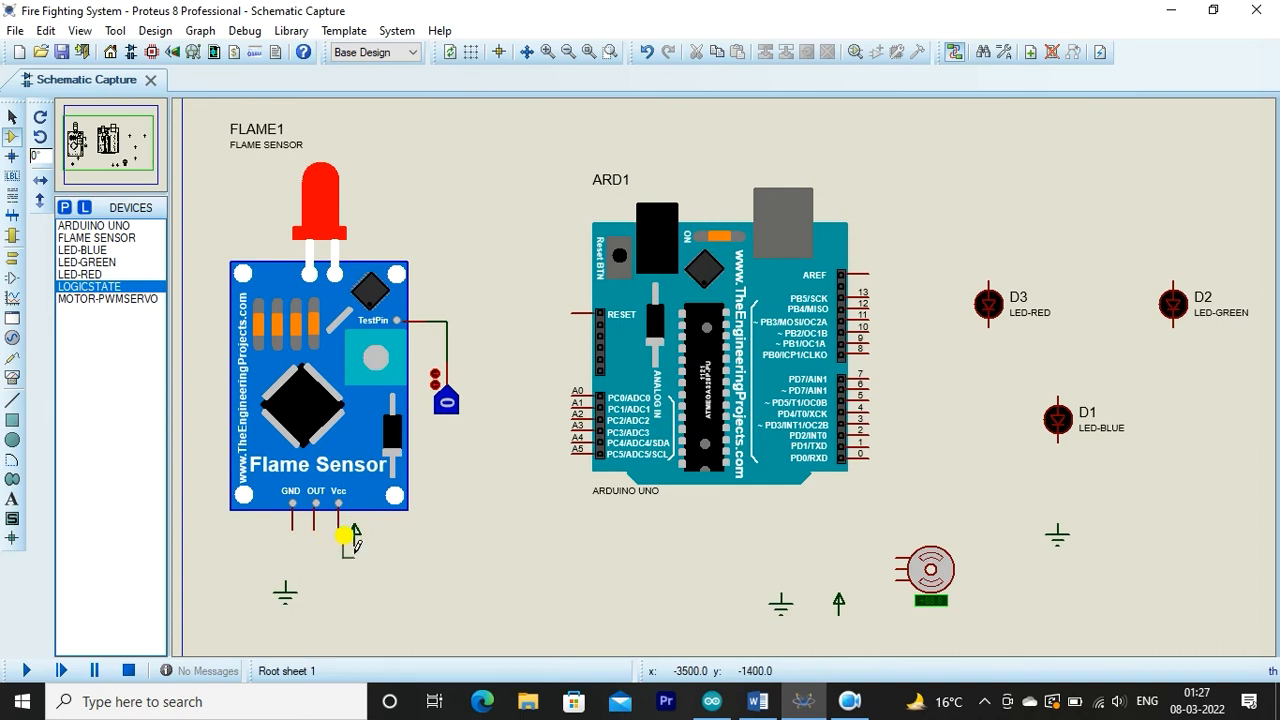
double_click(347, 535)
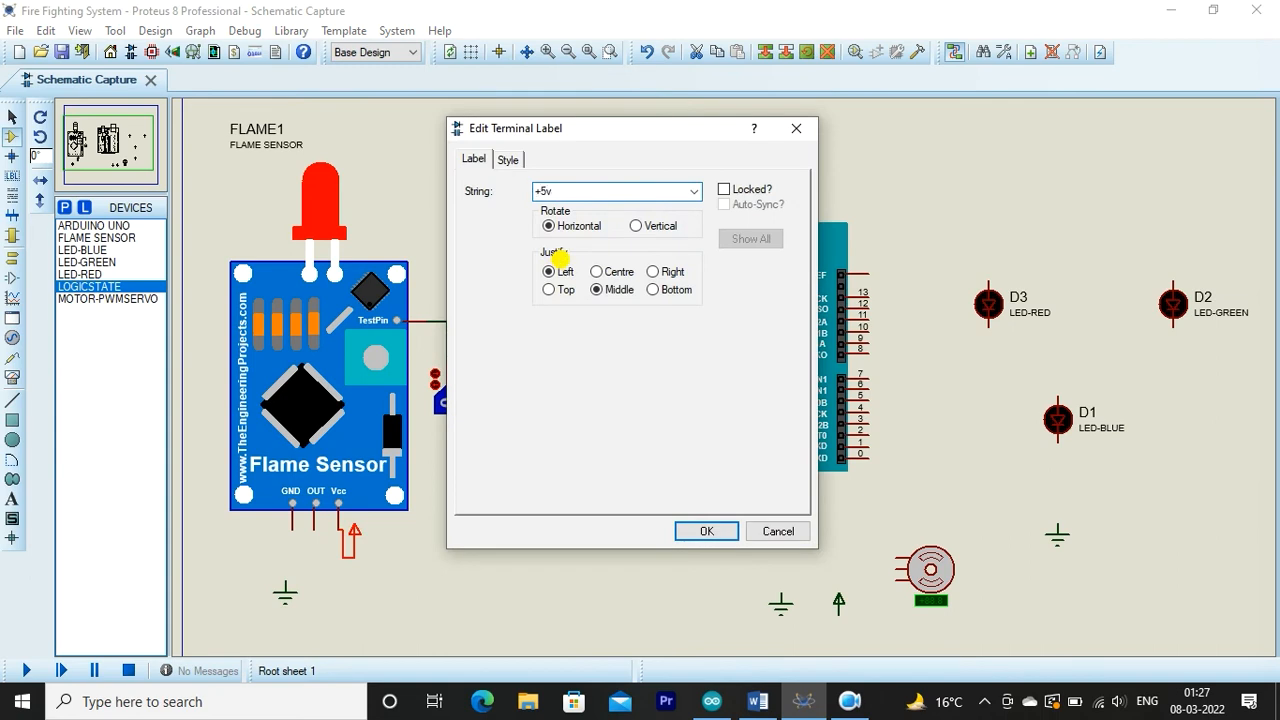
key("Return")
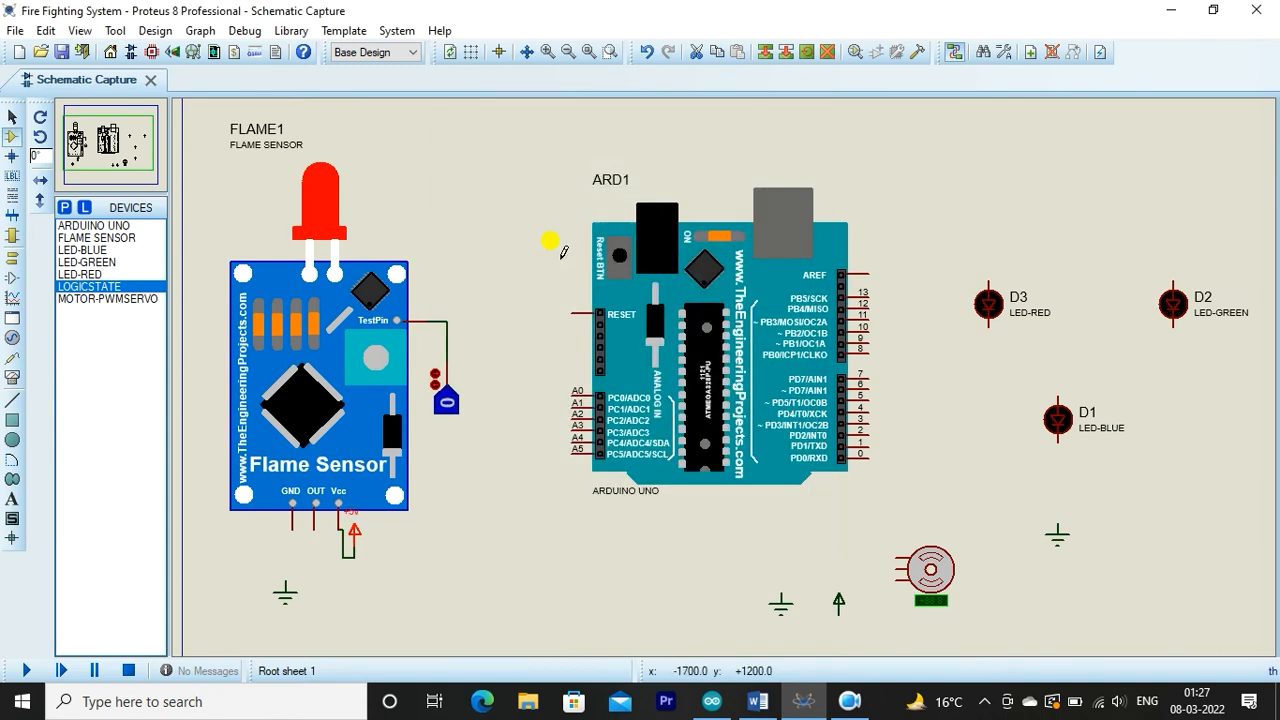
Wire the flame sensor's GND pin to the ground terminal below it and its OUT pin to Arduino pin 2
left_click(292, 528)
left_click(286, 580)
left_click(314, 522)
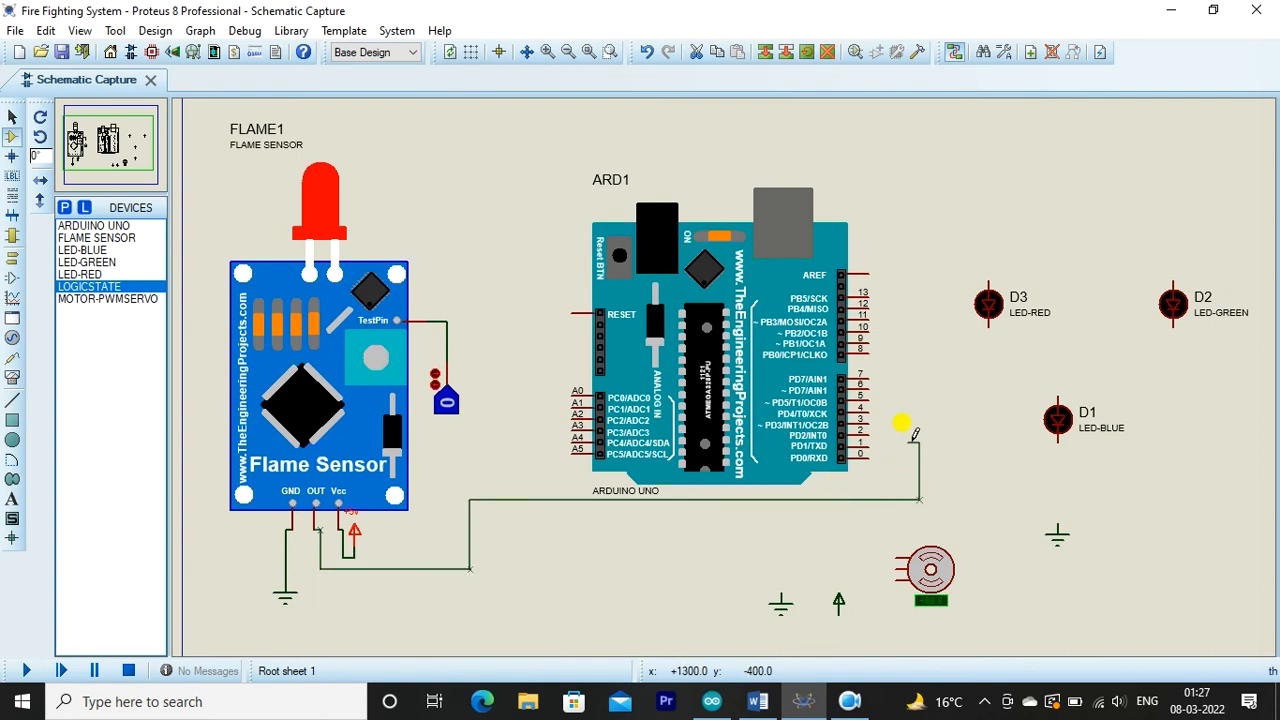
left_click(872, 430)
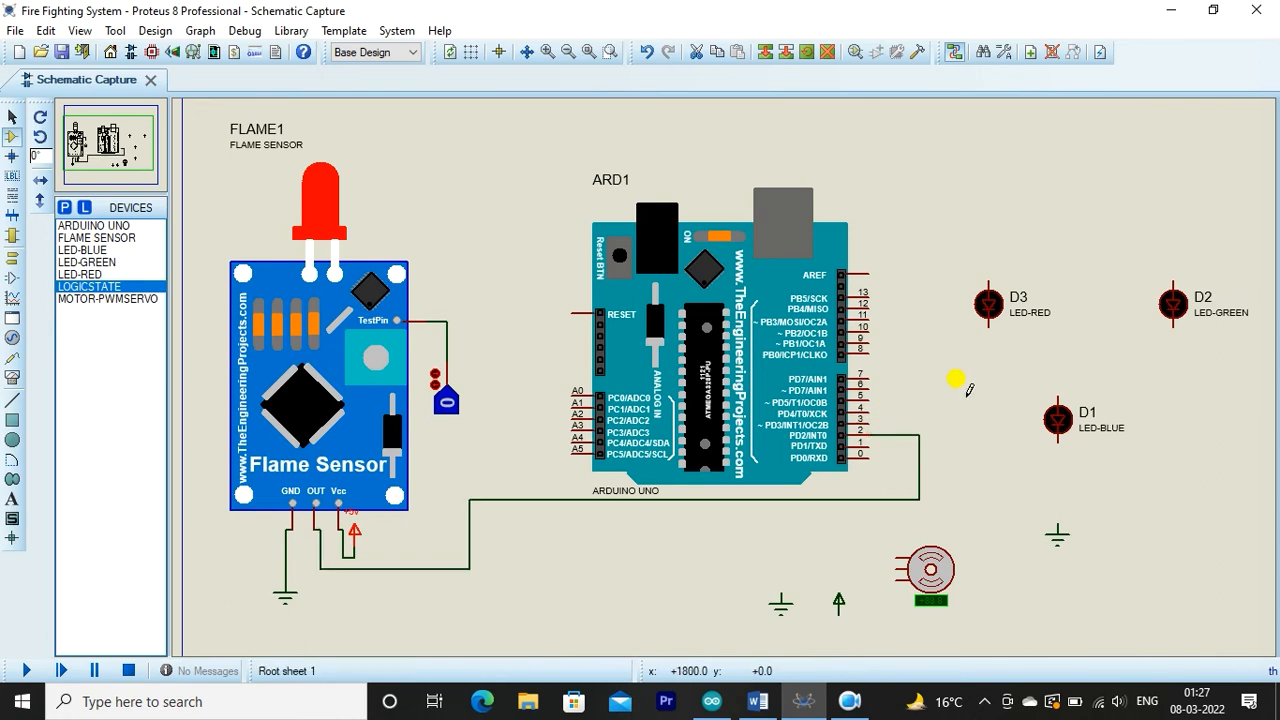
Switch to the Arduino IDE, enlarge the code area to check the pin assignments in fire_fighter_one_sensor, and return to Proteus
left_click(710, 703)
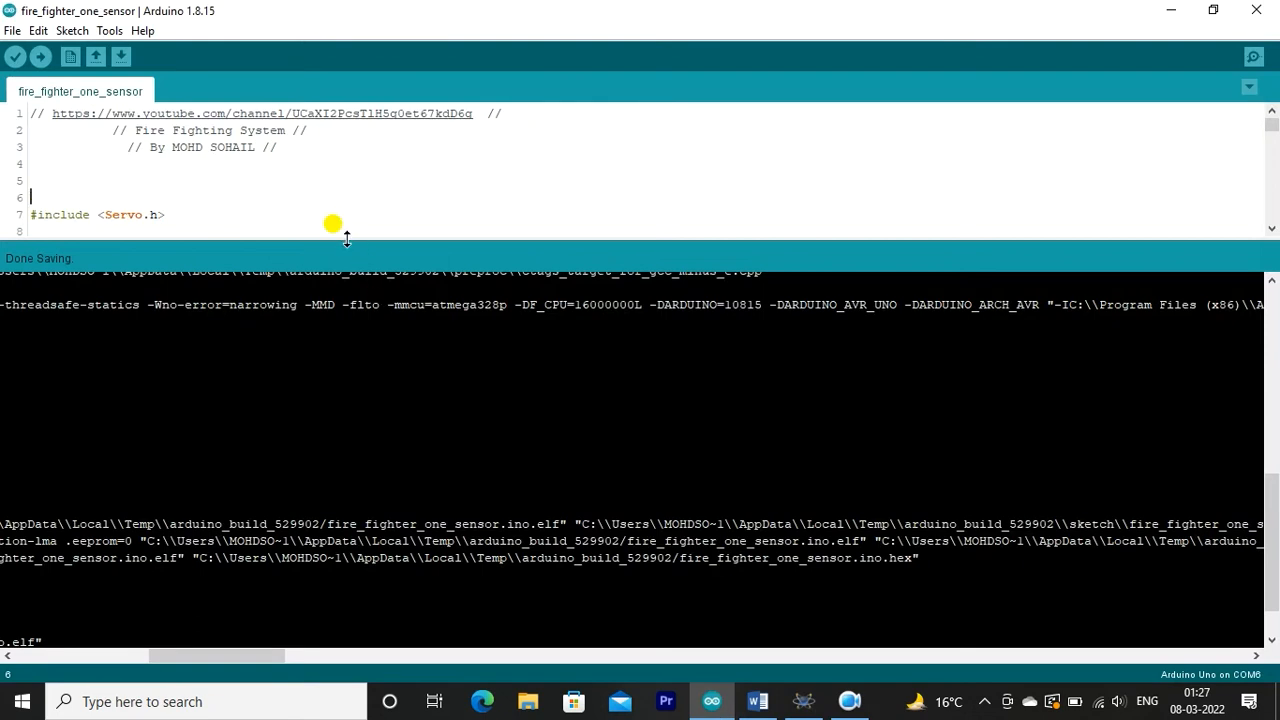
left_click_drag(346, 238, 343, 340)
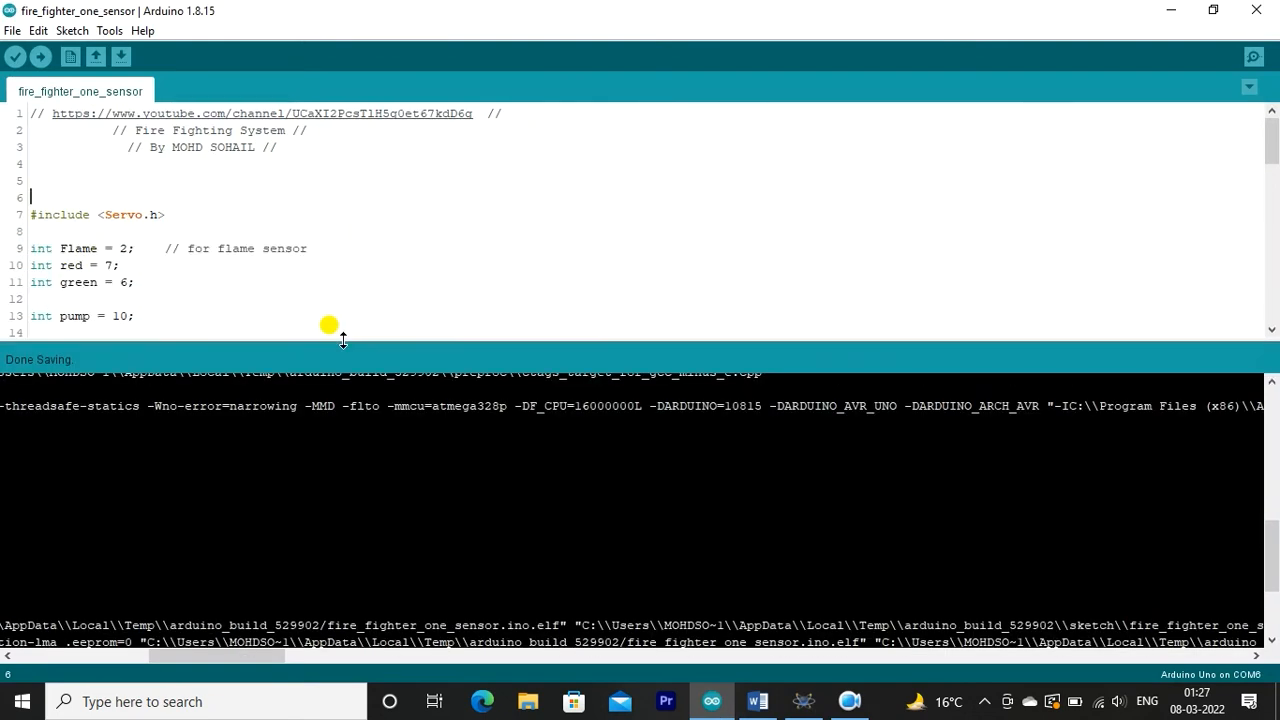
left_click(803, 703)
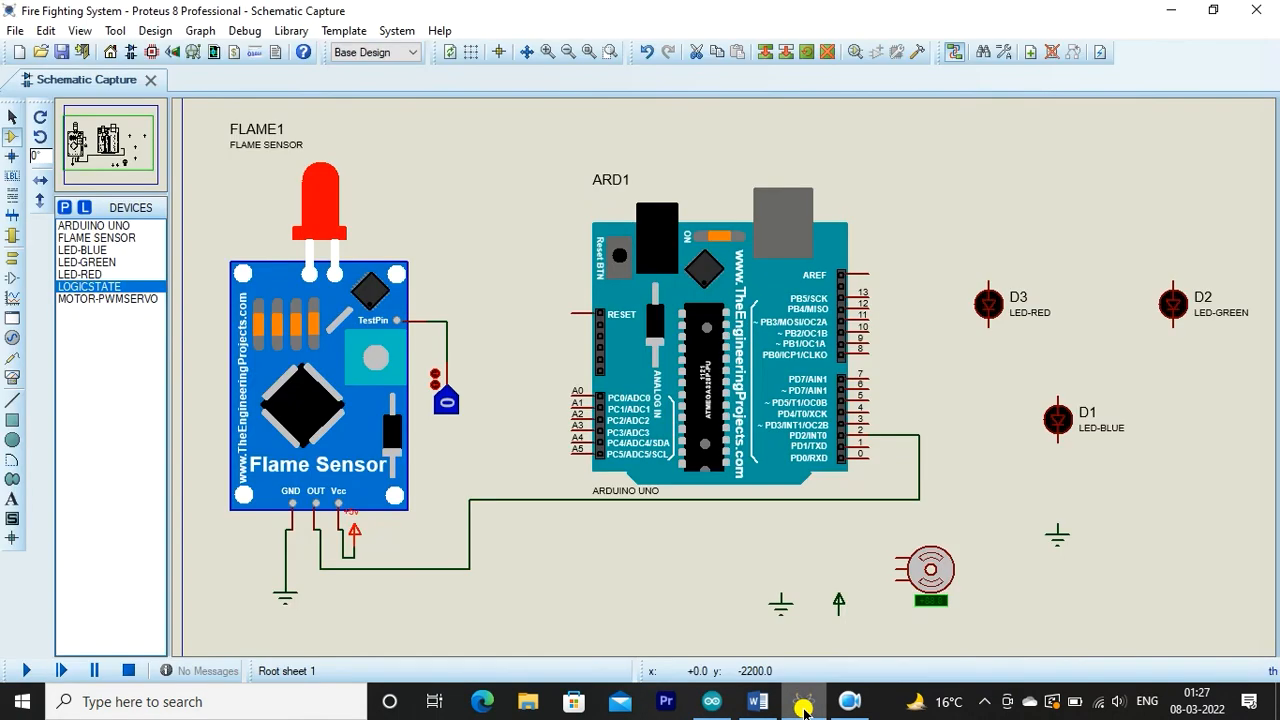
Wire Arduino pin 7 to the red LED's anode and pin 6 to the green LED's anode, joining the two cathodes
left_click(870, 374)
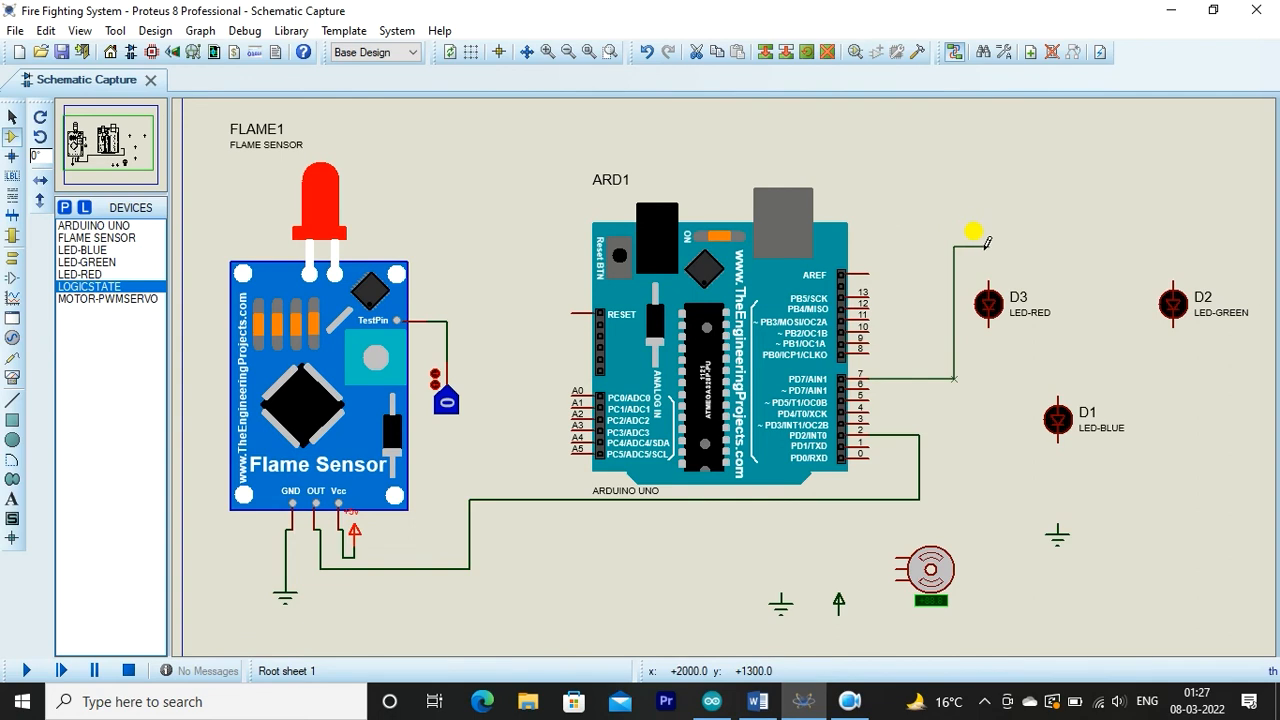
left_click(988, 280)
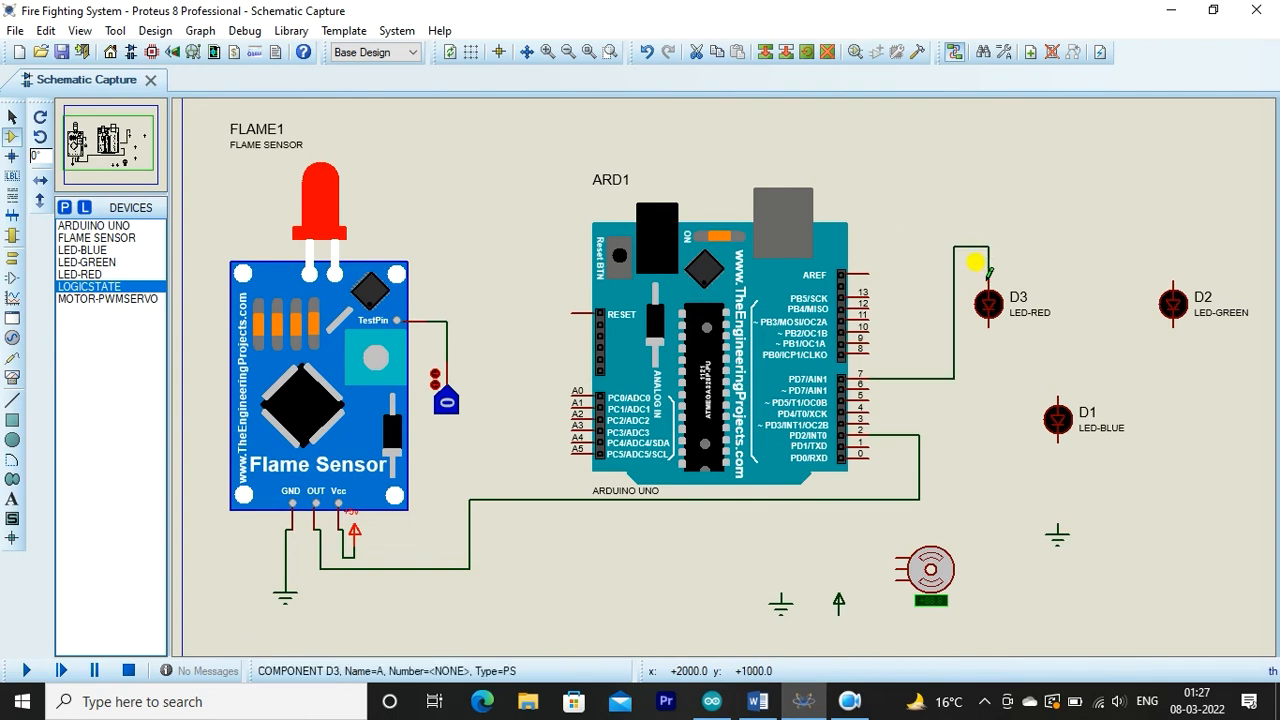
left_click(872, 379)
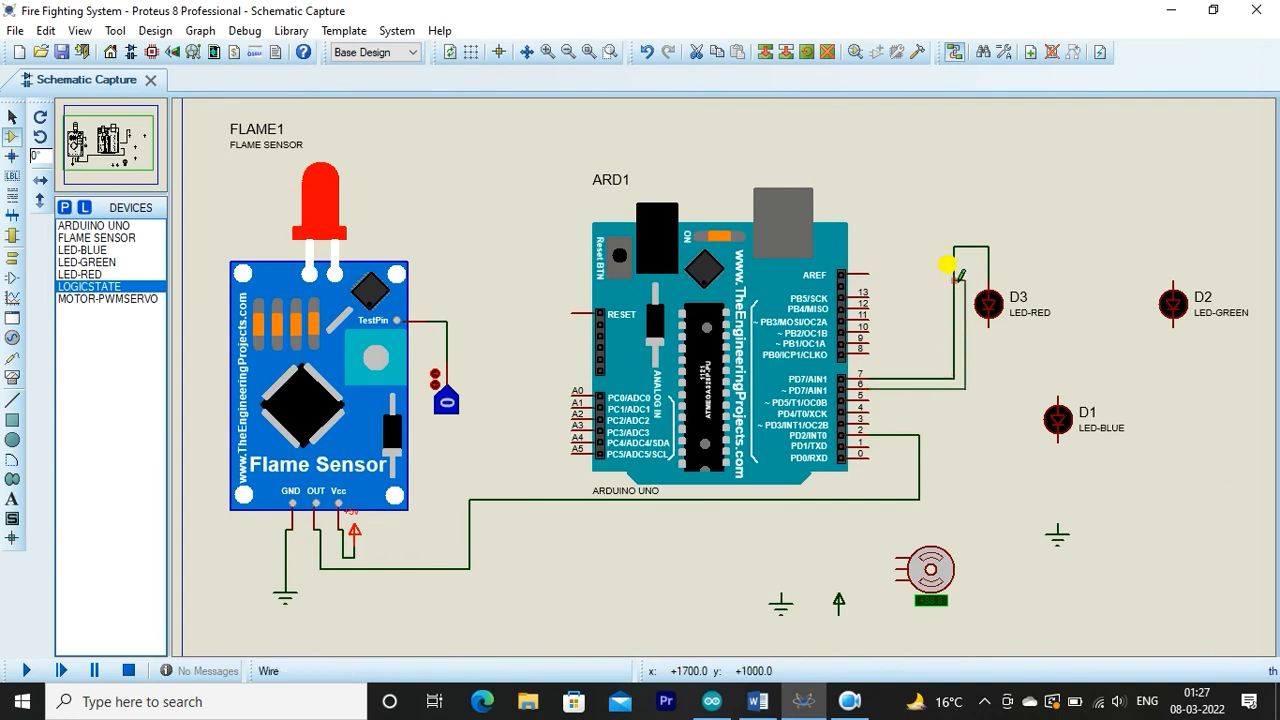
left_click(963, 234)
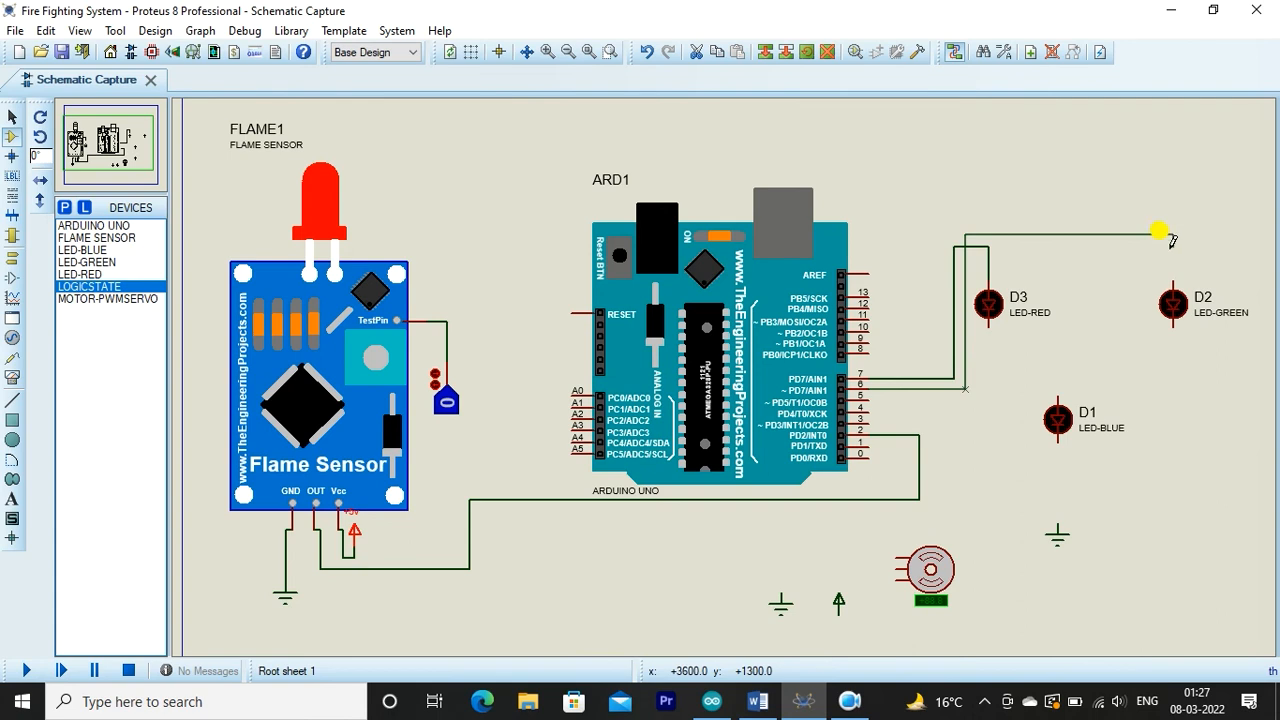
left_click(1174, 266)
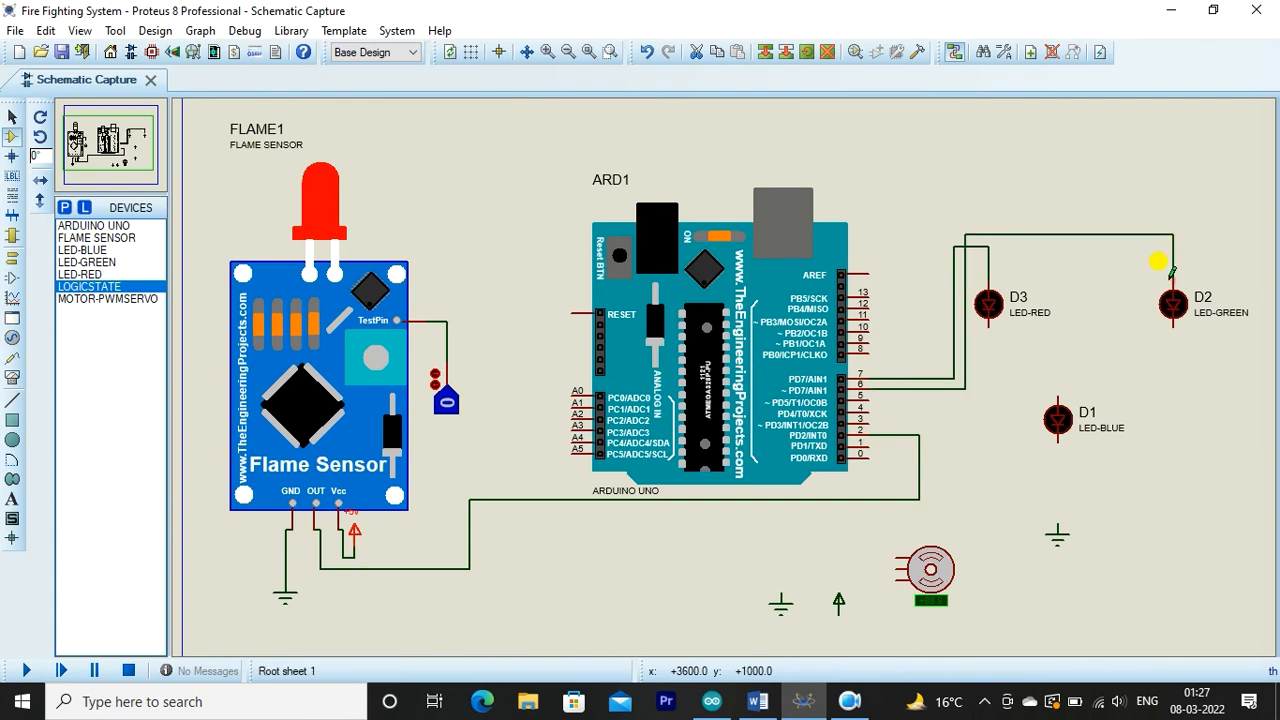
left_click(989, 325)
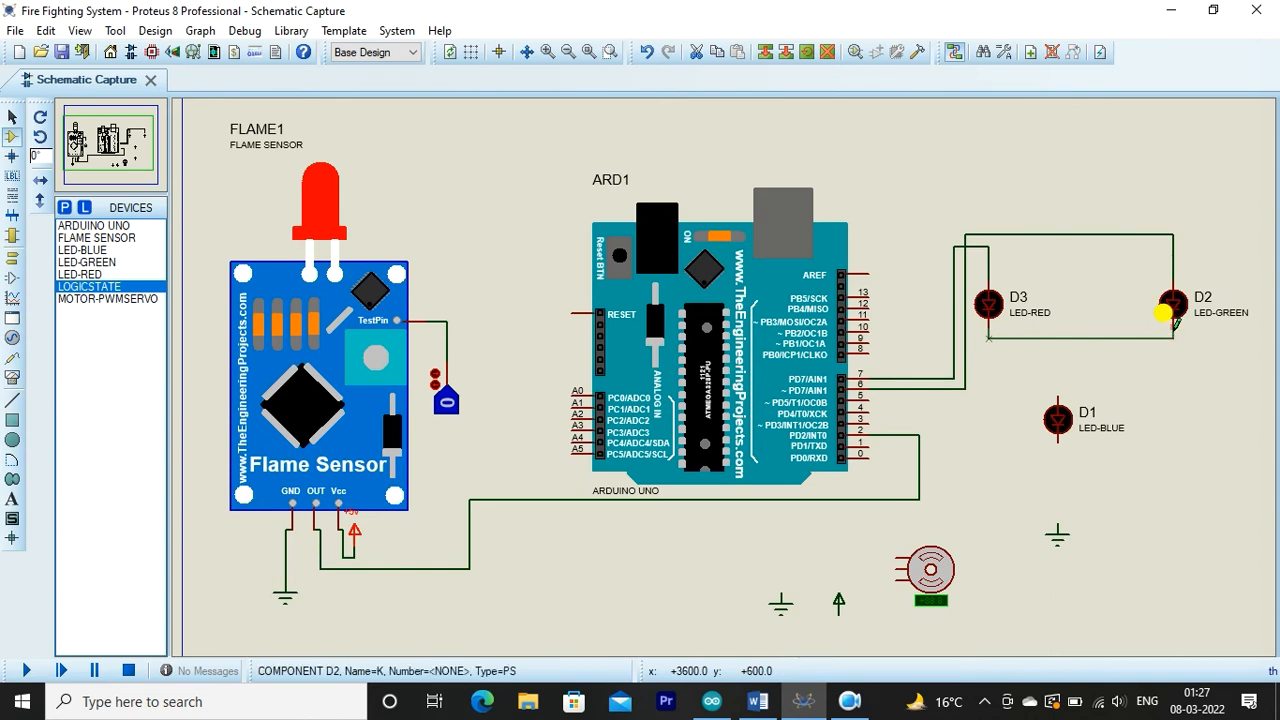
left_click(1174, 335)
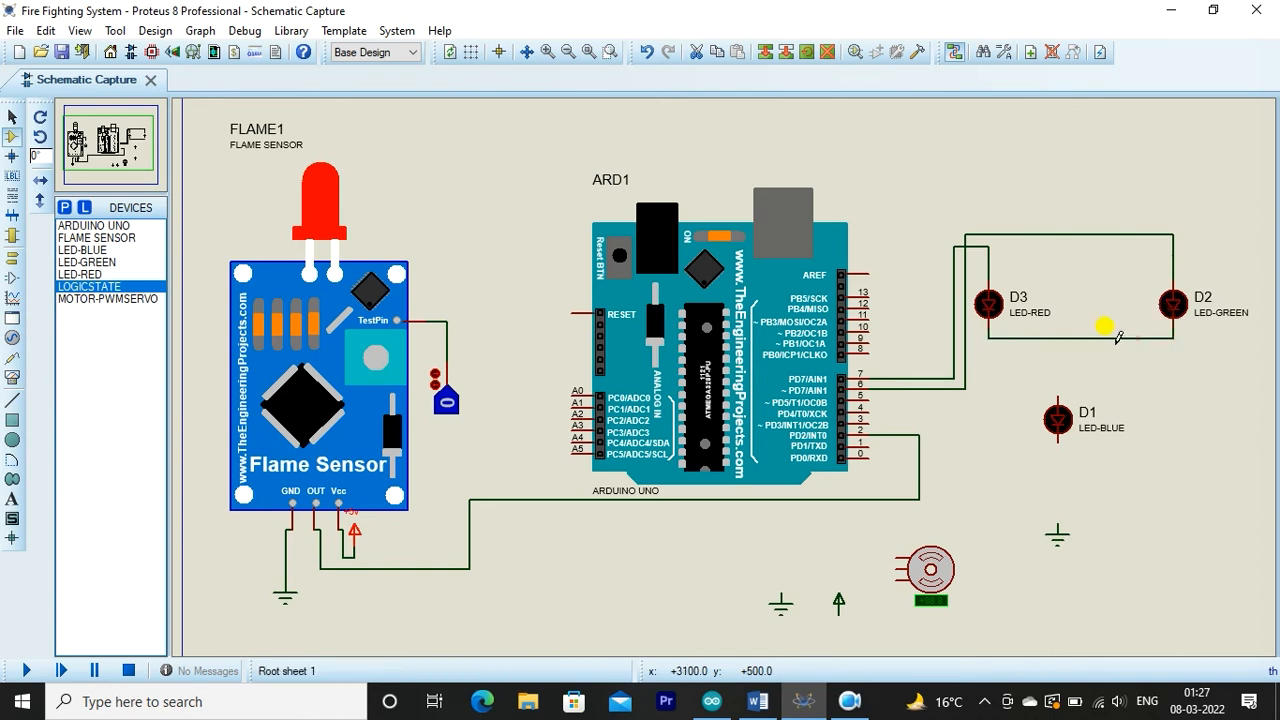
Wire Arduino pin 10 to the blue LED's anode, and connect its cathode and the shared red-green cathode wire to the ground terminal below
left_click(870, 327)
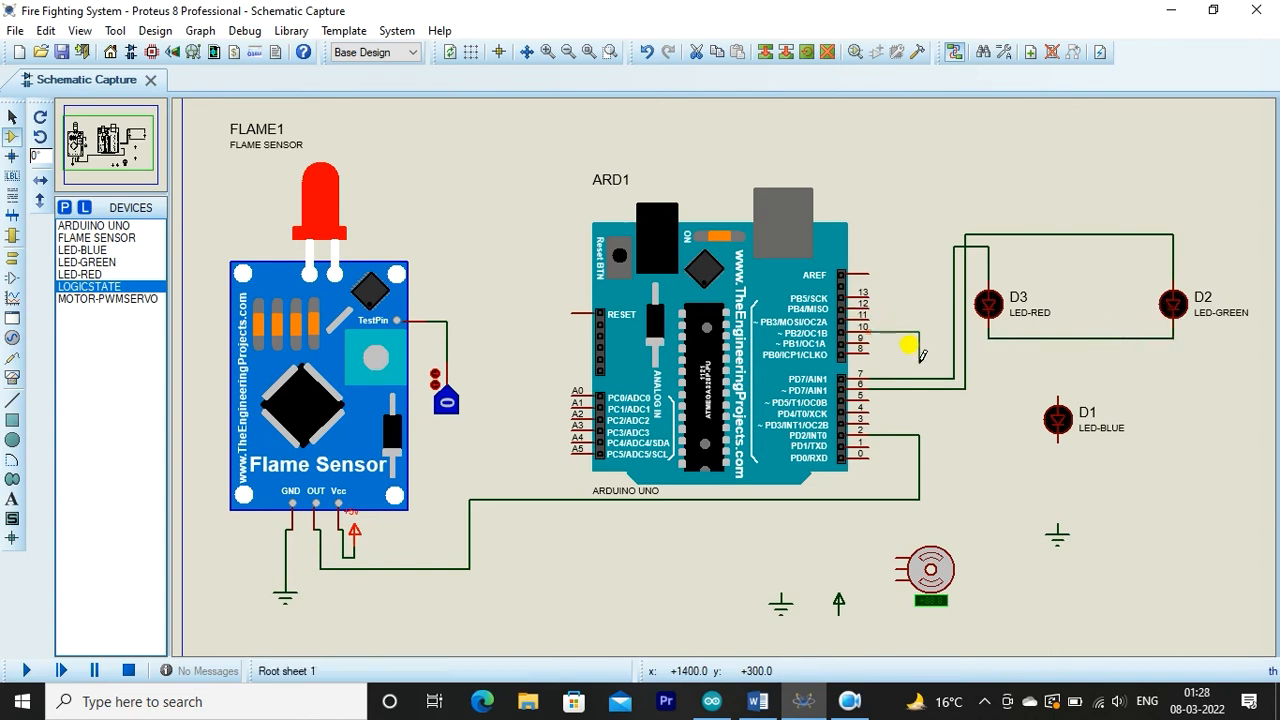
left_click(1061, 390)
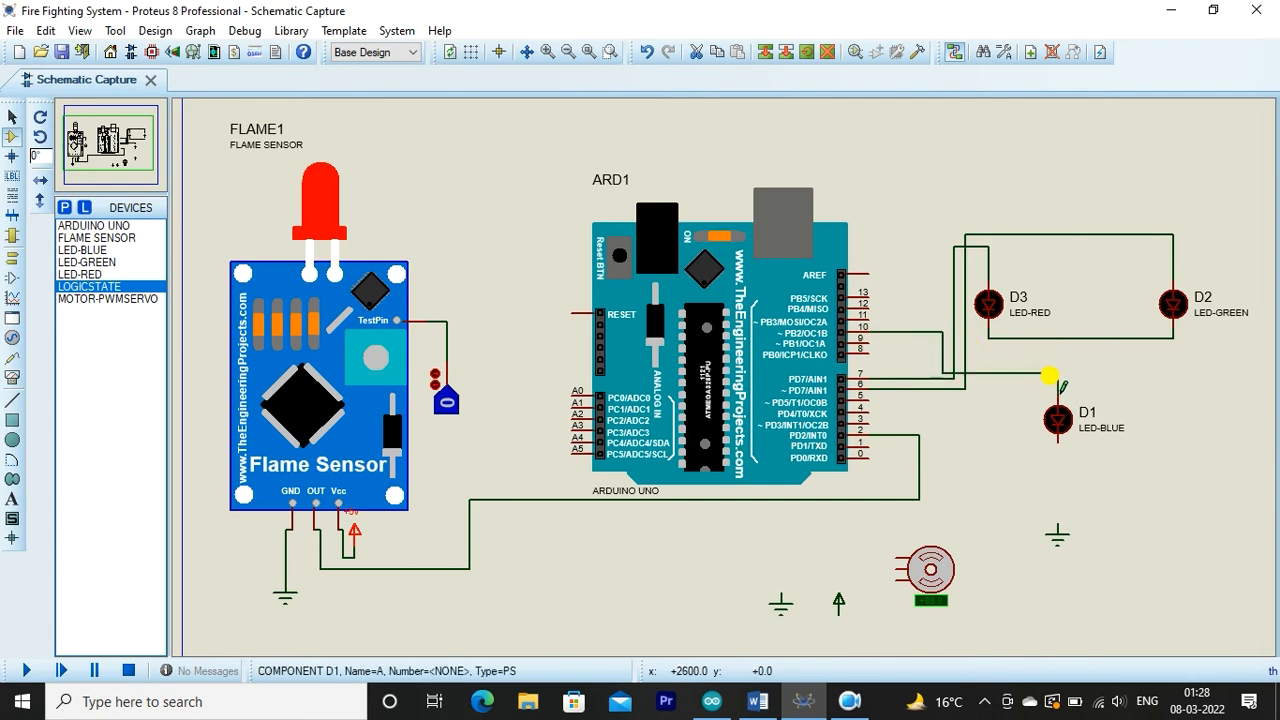
left_click(1047, 427)
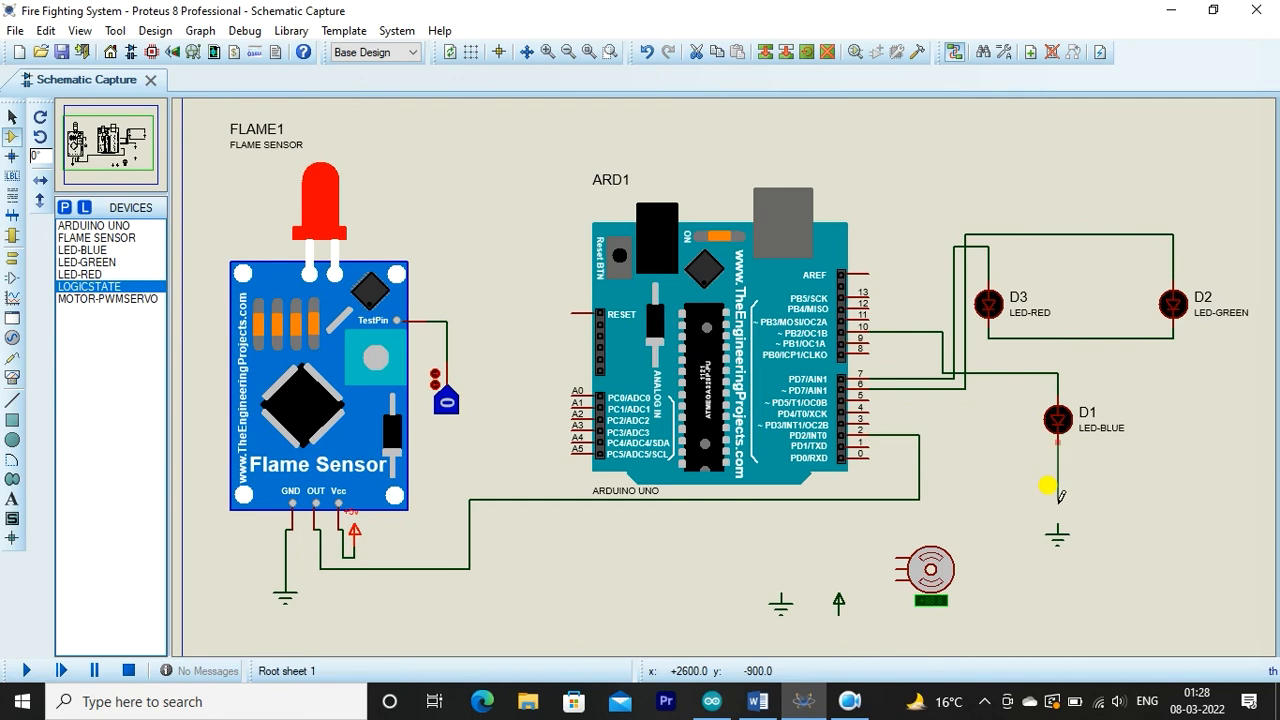
left_click(1057, 526)
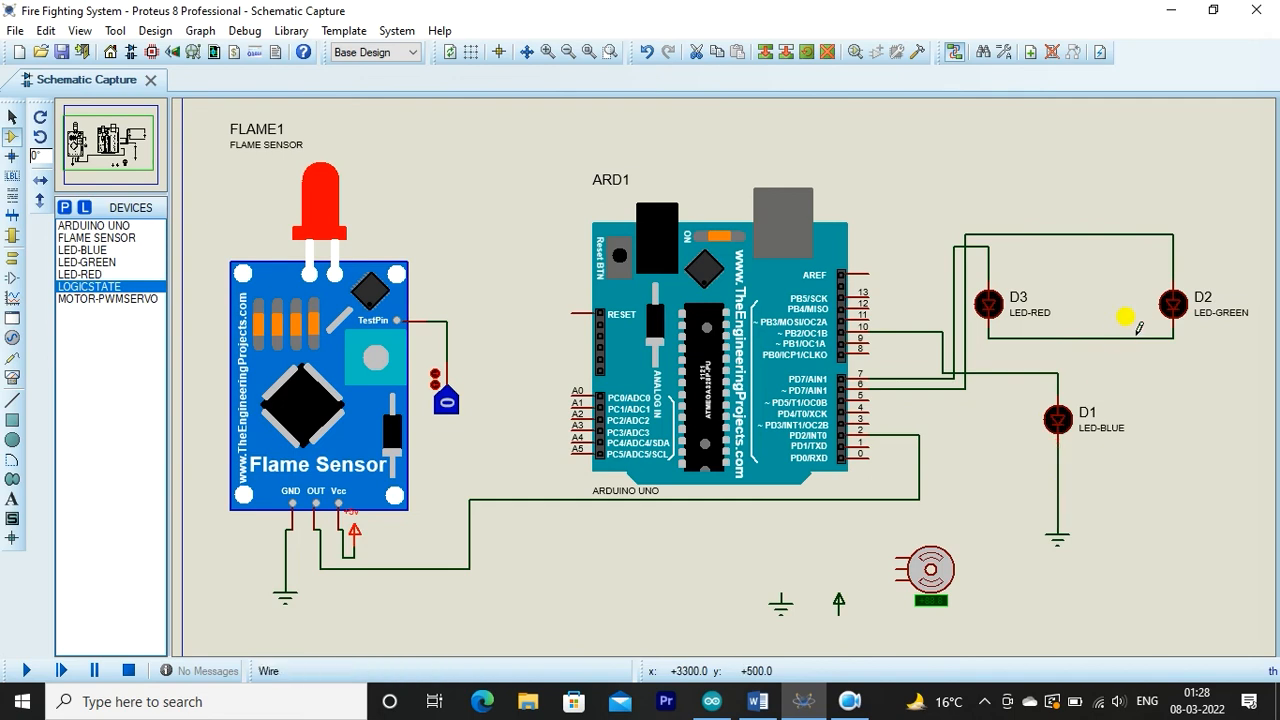
left_click(1116, 337)
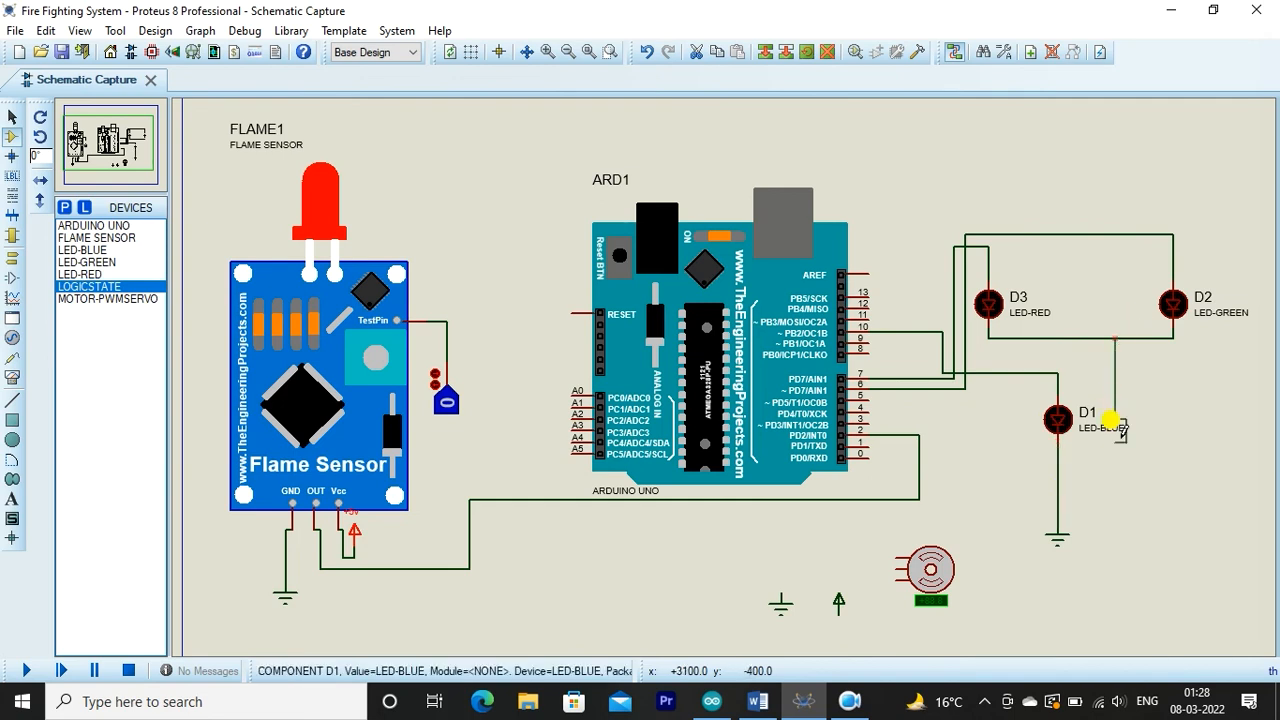
left_click(1060, 463)
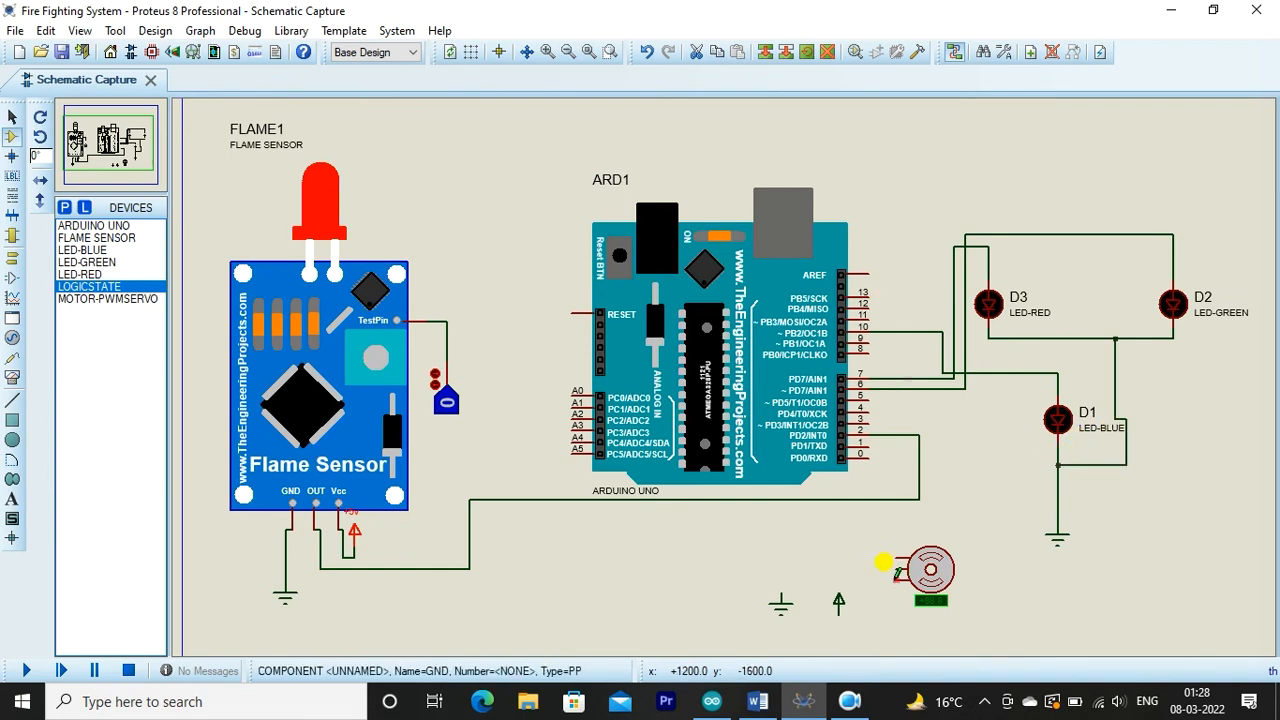
Wire the servo's lower pin to its power terminal, labelled +5v, and its upper pin to the nearby ground terminal
left_click(897, 576)
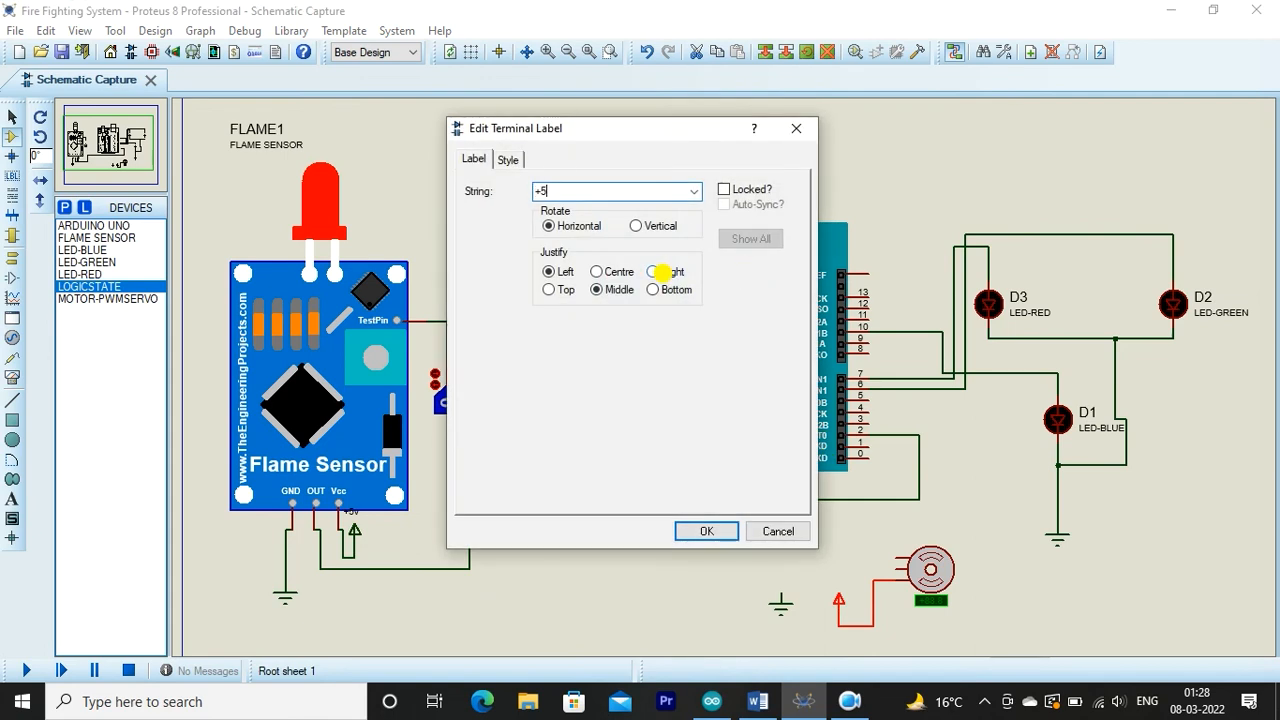
key("Return")
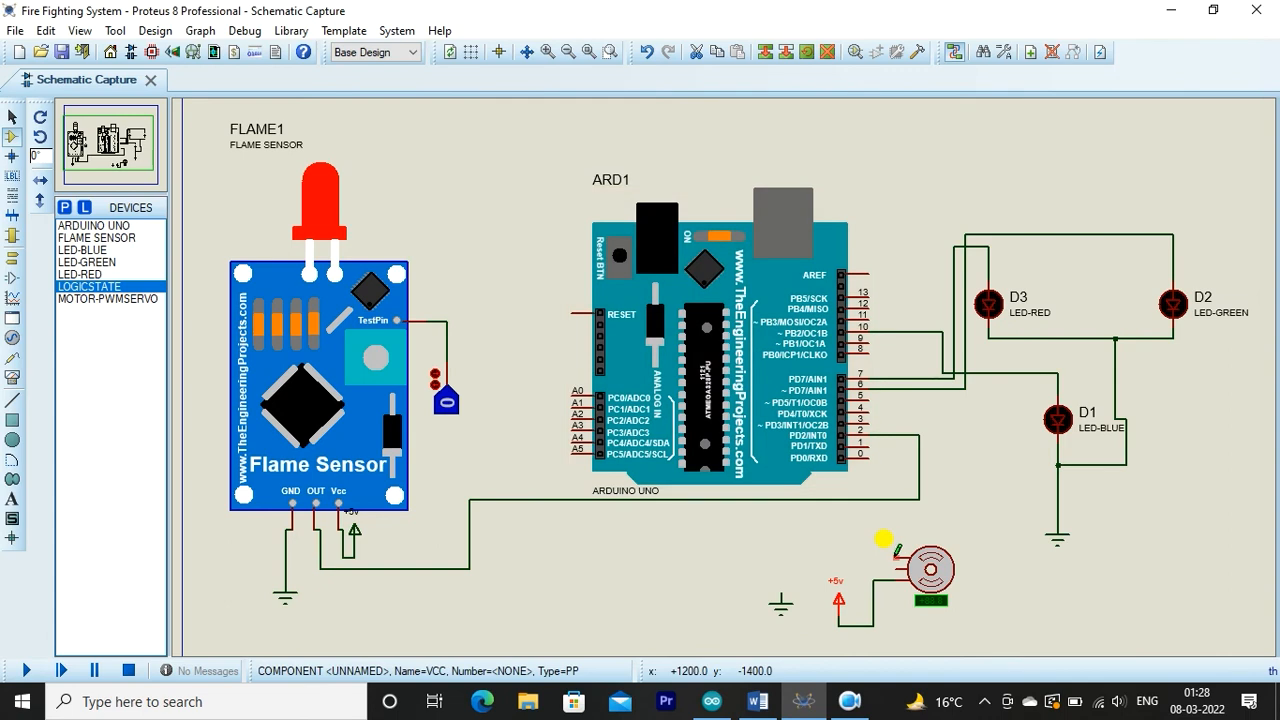
left_click(782, 592)
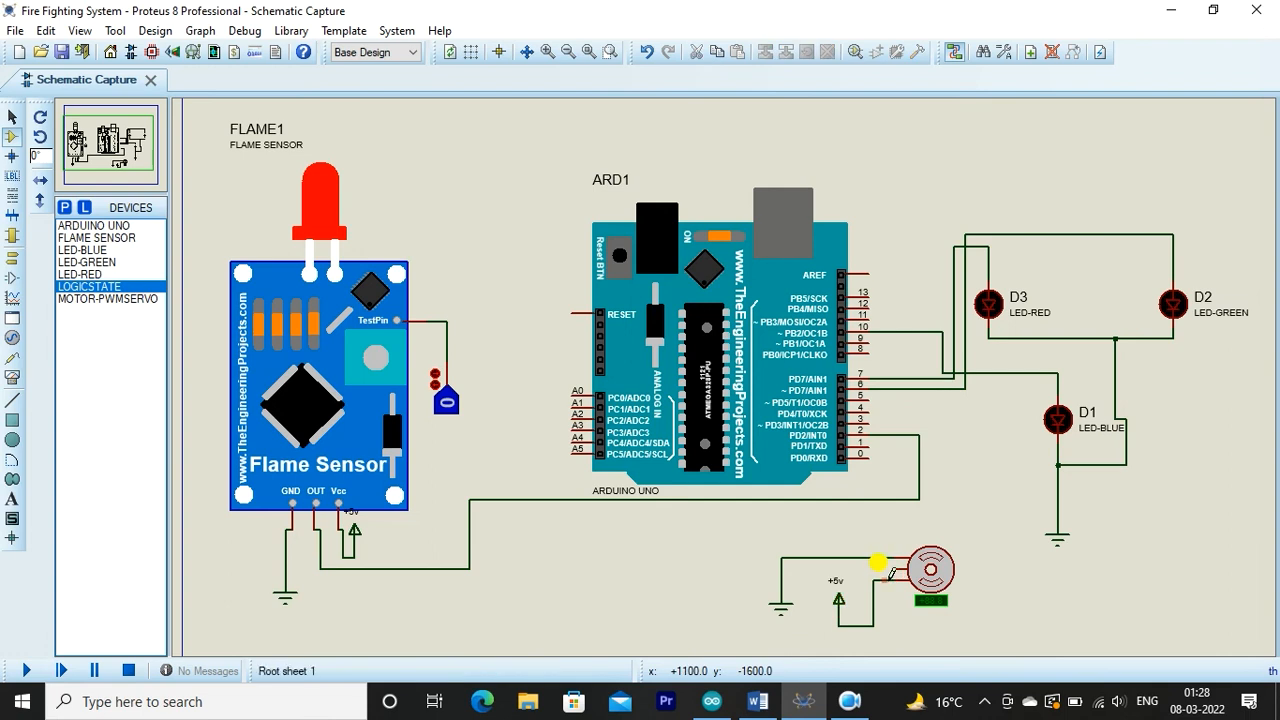
Delete the two wires connecting the servo motor to its power and ground terminals
right_click(876, 563)
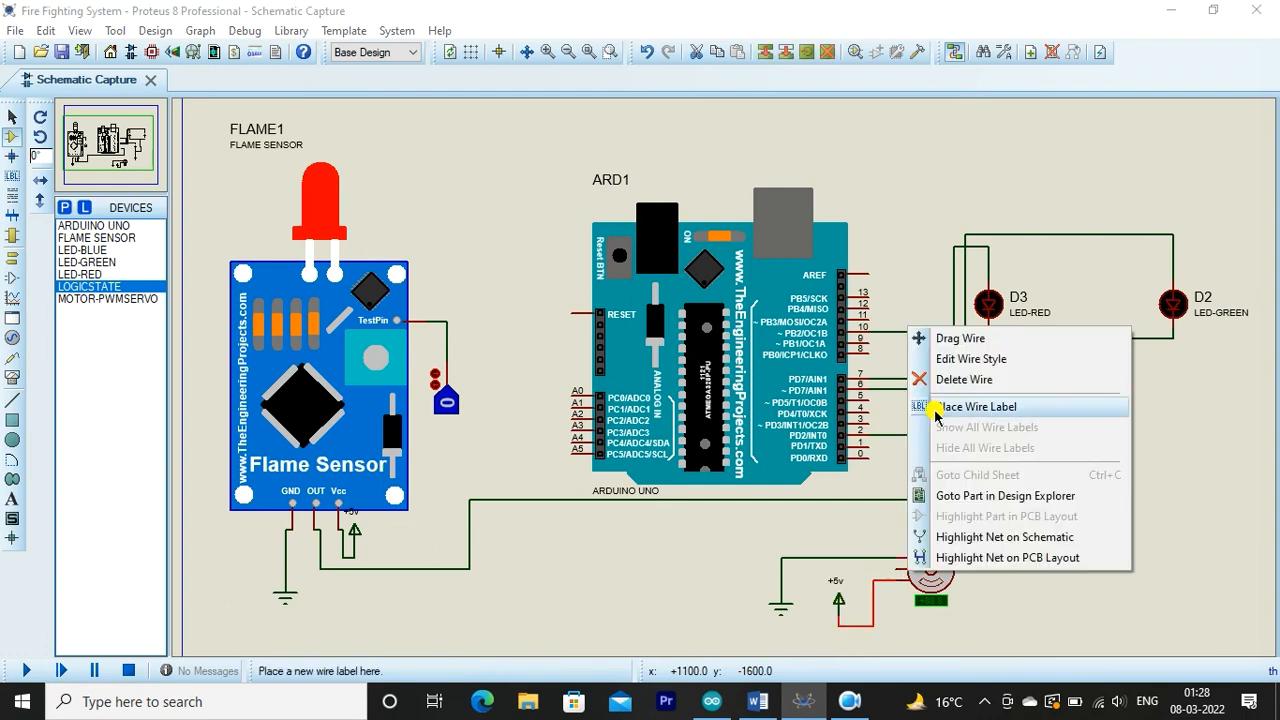
left_click(934, 379)
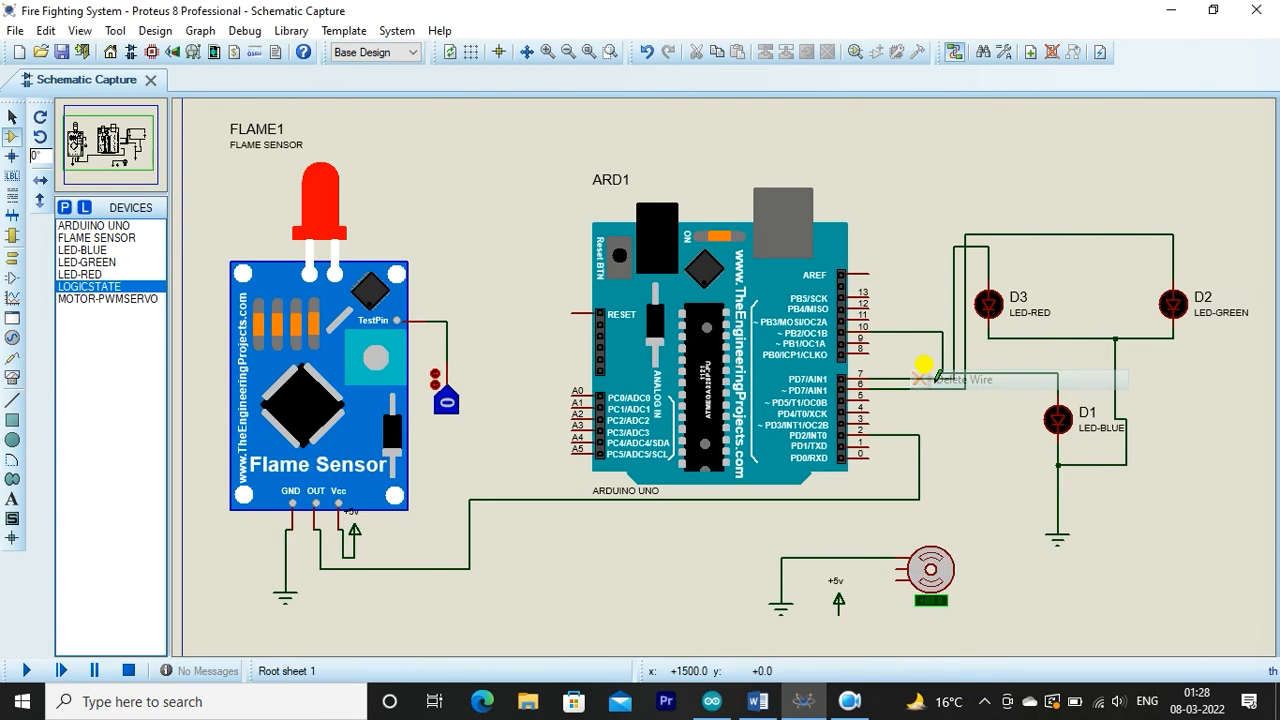
right_click(870, 552)
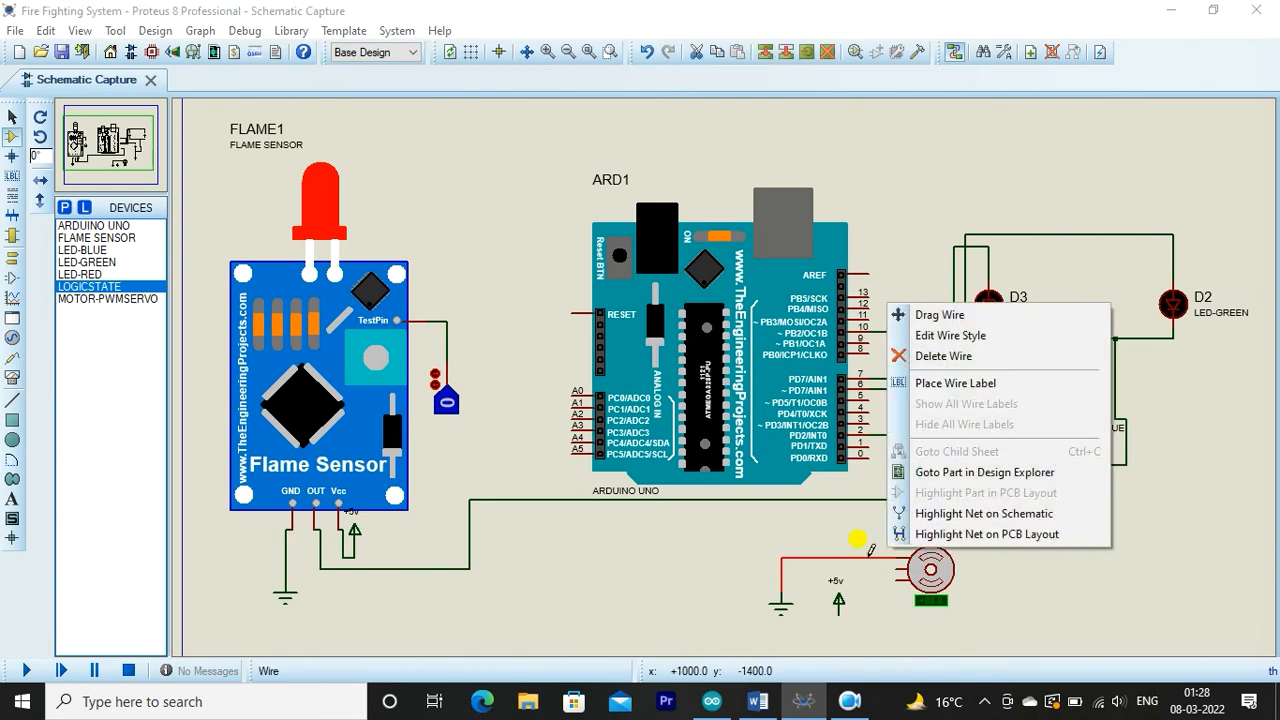
left_click(934, 355)
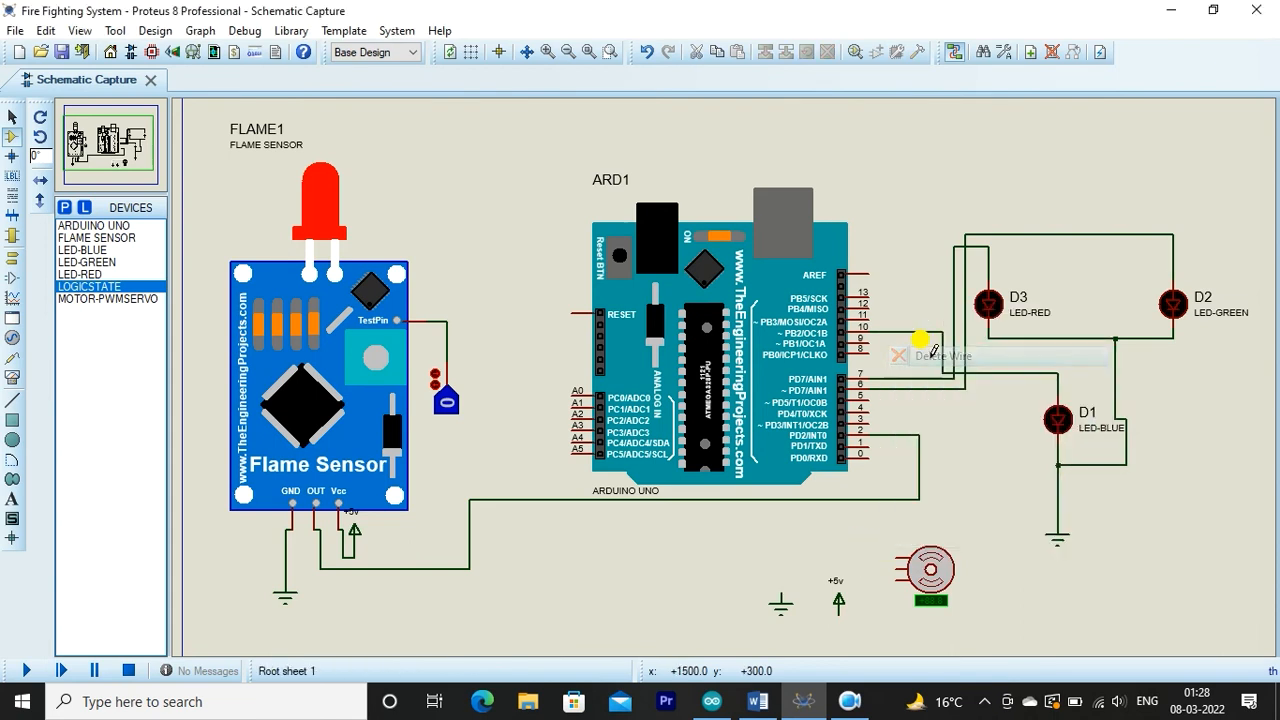
Wire the servo's lower pin to the ground terminal and its upper pin to the +5v power terminal
left_click(897, 572)
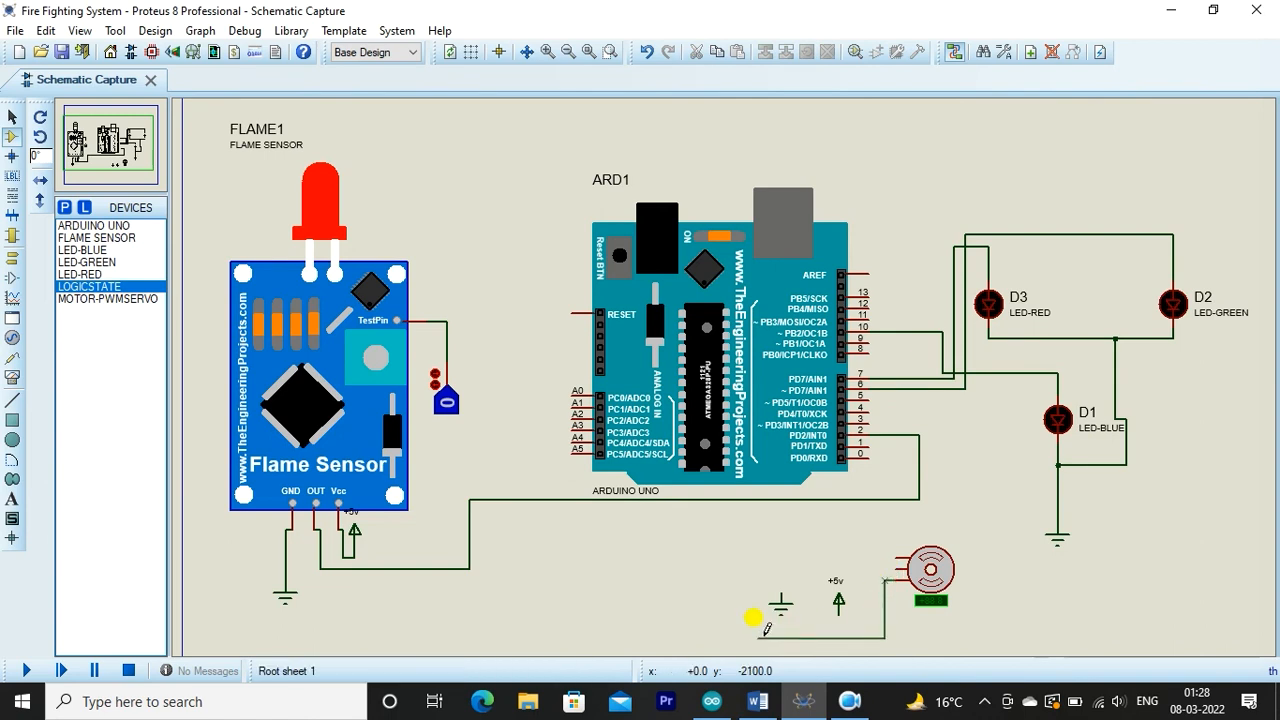
left_click(779, 583)
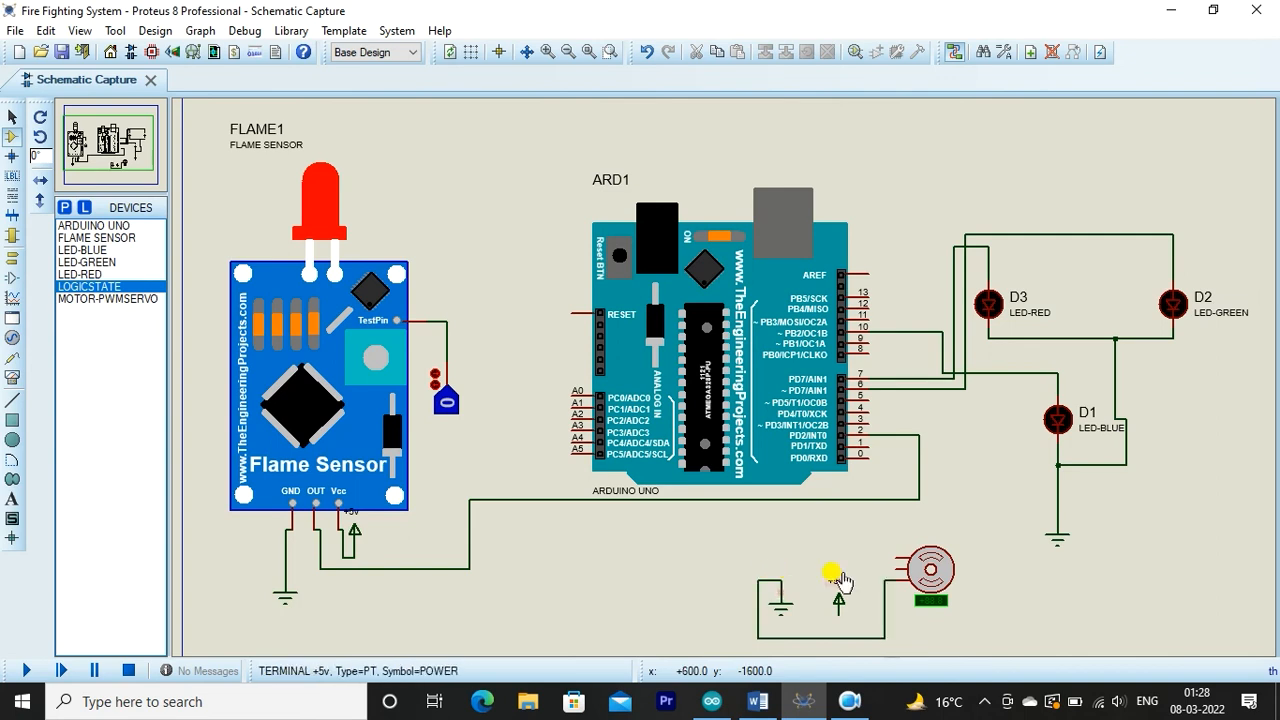
left_click(897, 555)
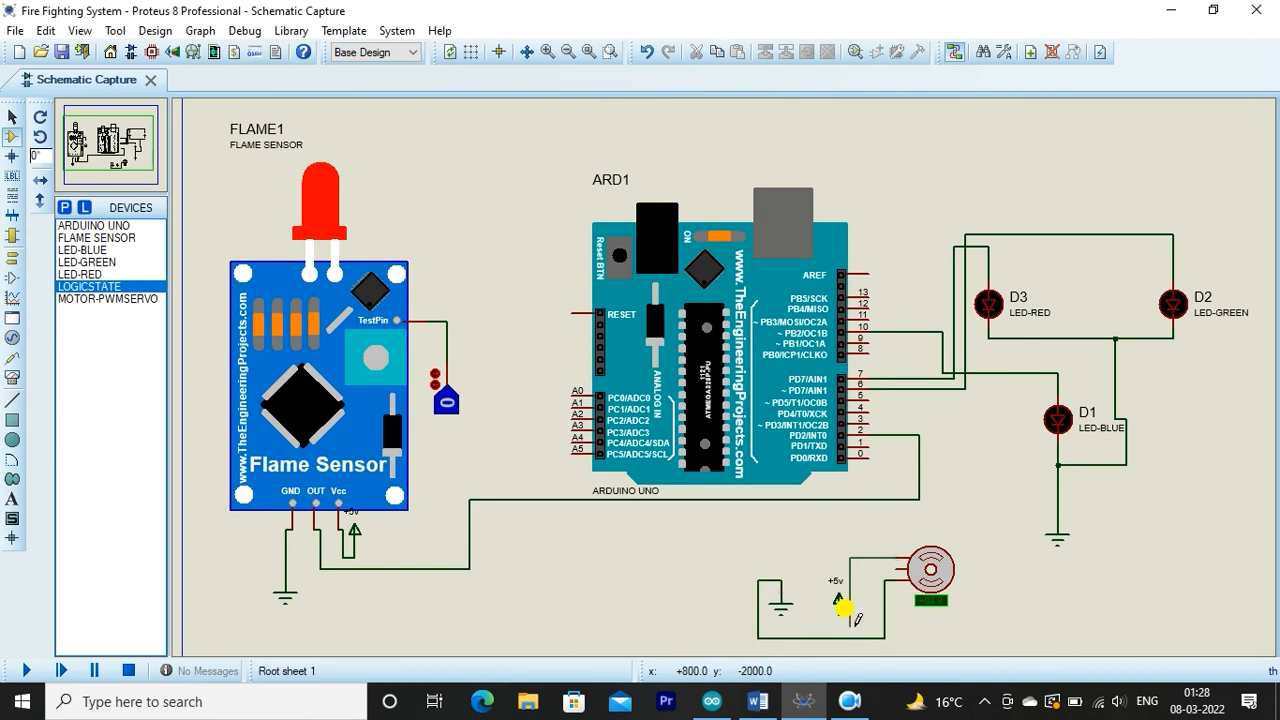
left_click(831, 600)
Wire the servo's middle pin to Arduino pin 9 and save the project
left_click(892, 560)
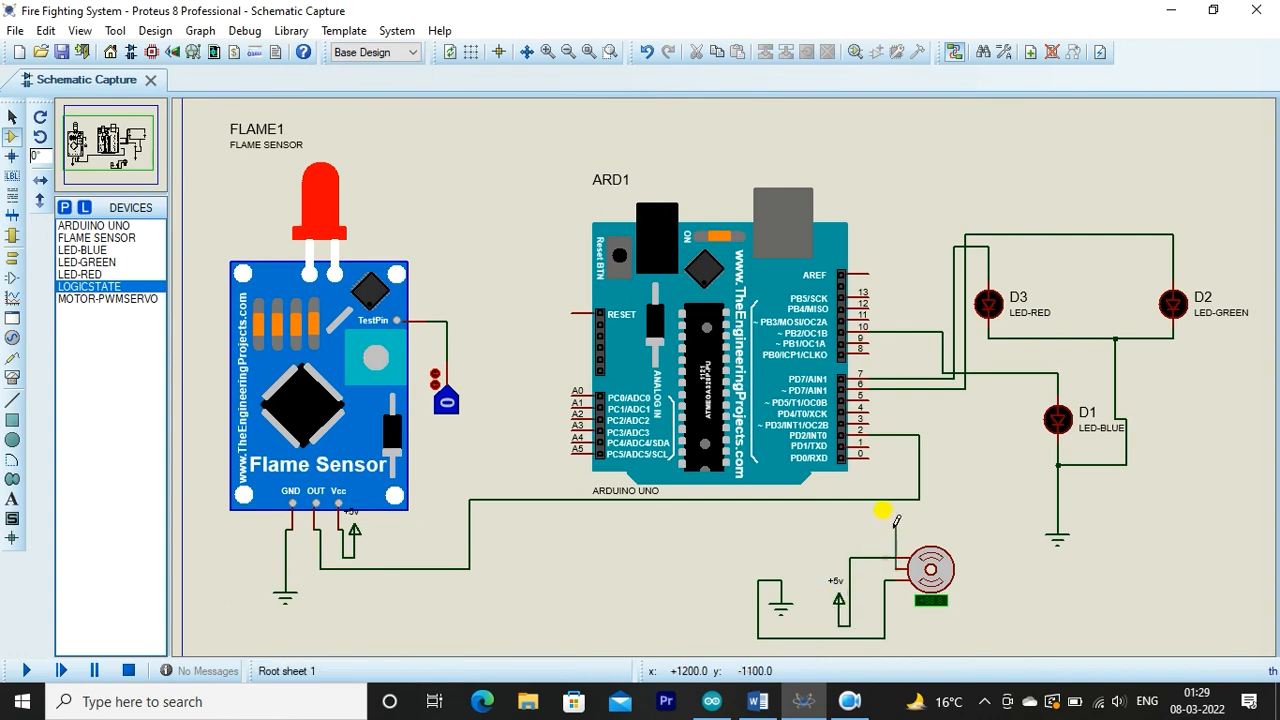
left_click(870, 336)
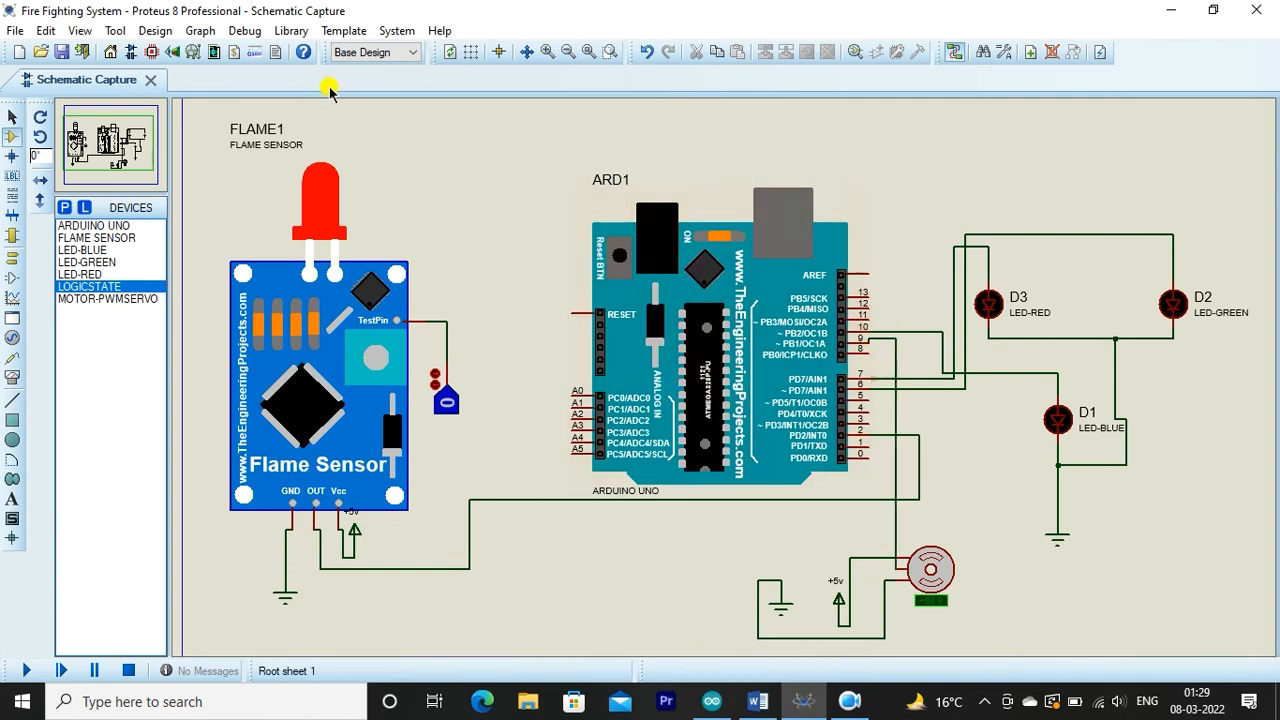
left_click(62, 52)
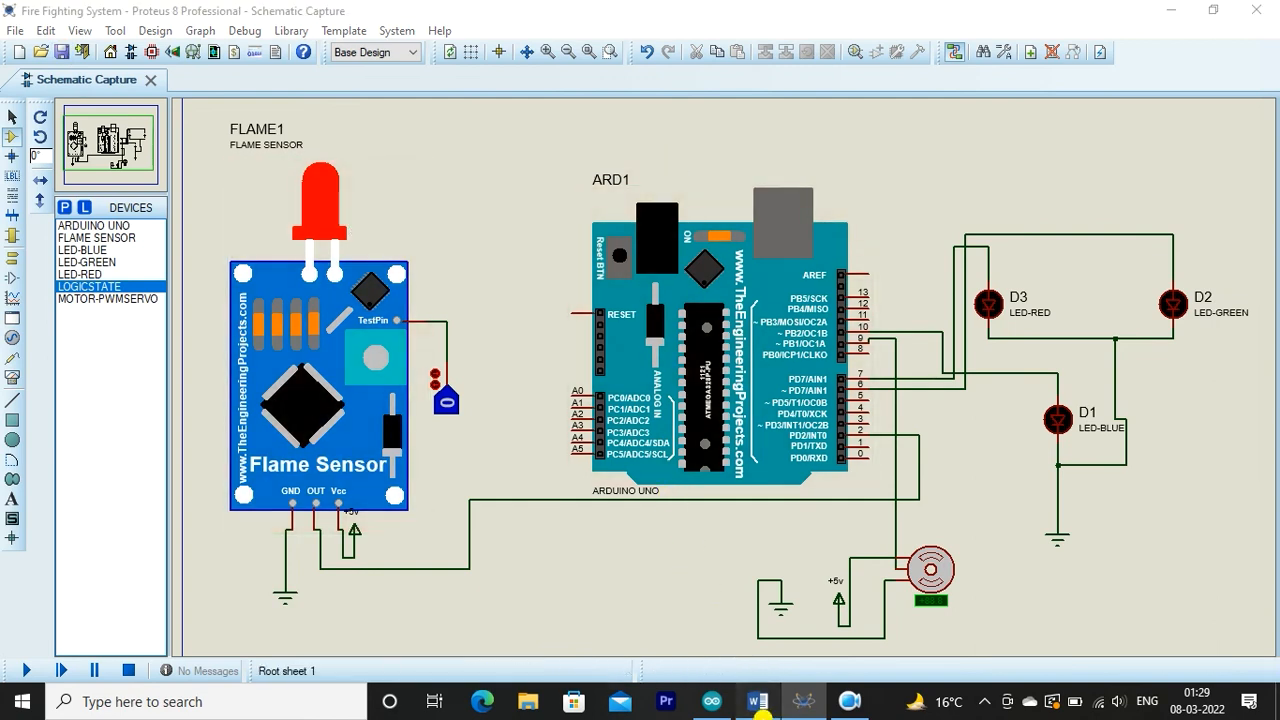
Switch to the Word document and write "In this project I used relay as blue led." on the second page
left_click(757, 701)
scroll(699, 532, "down", 3)
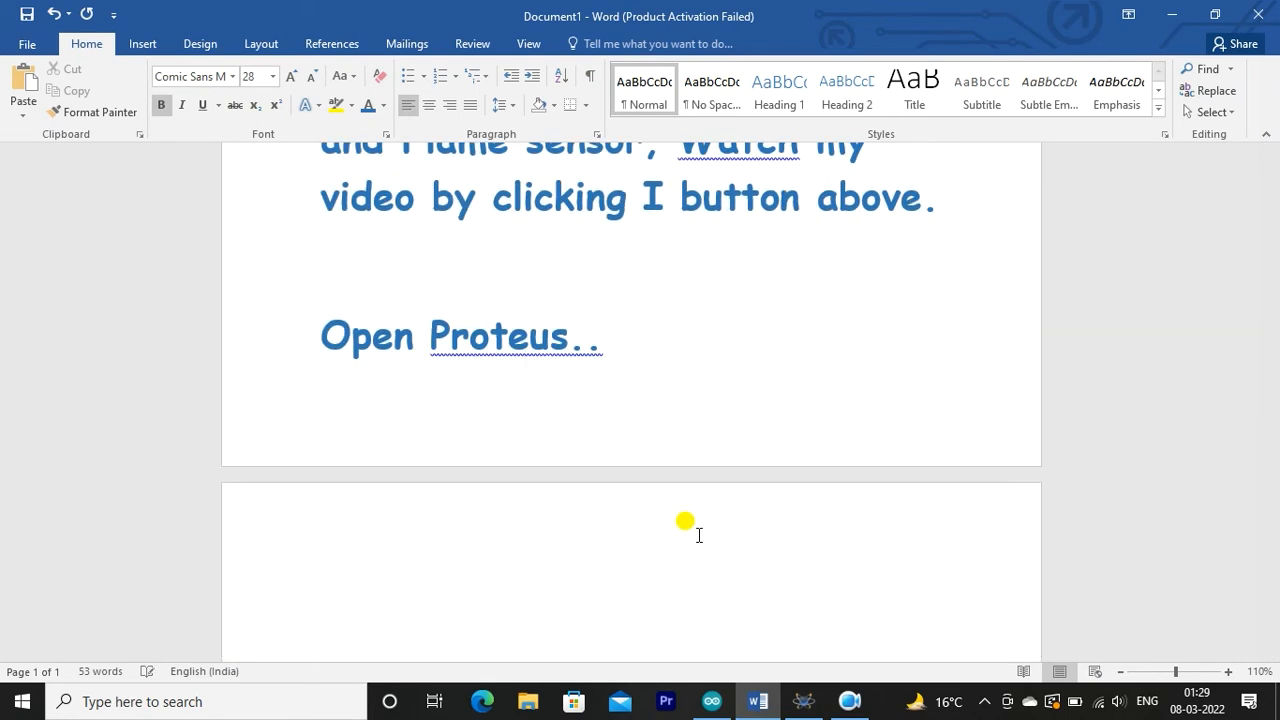
scroll(699, 532, "down", 5)
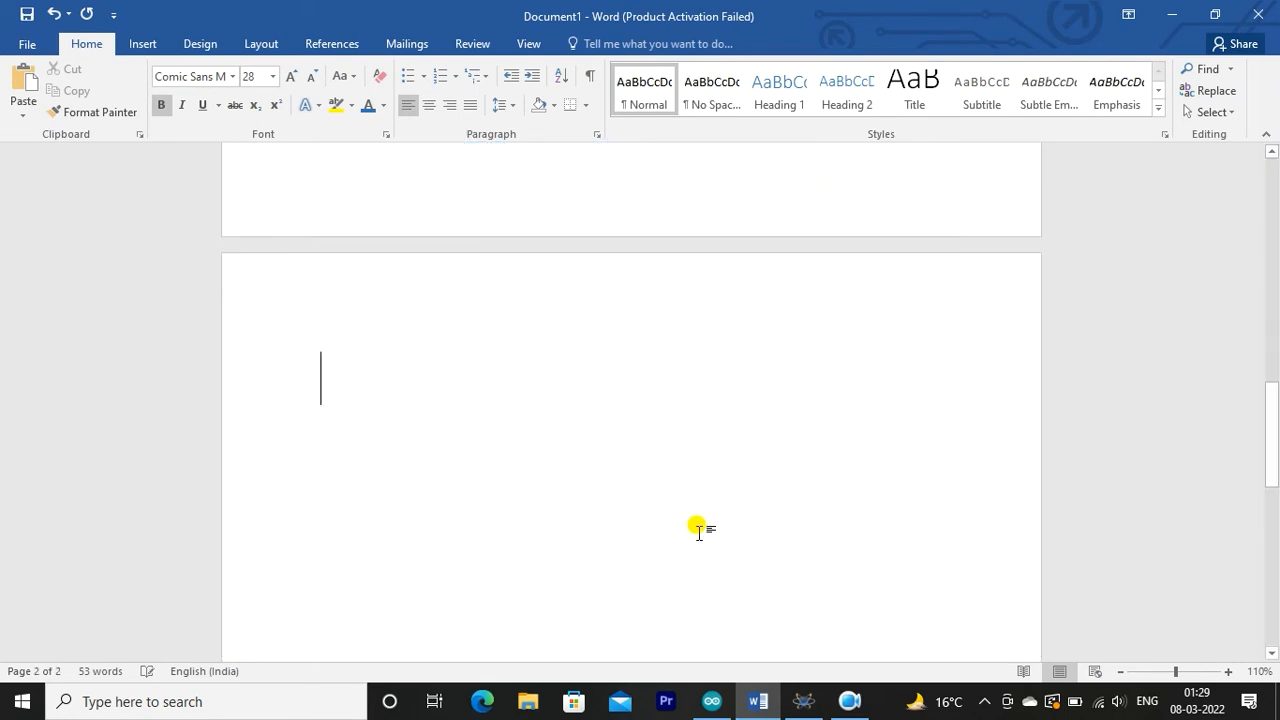
type("I")
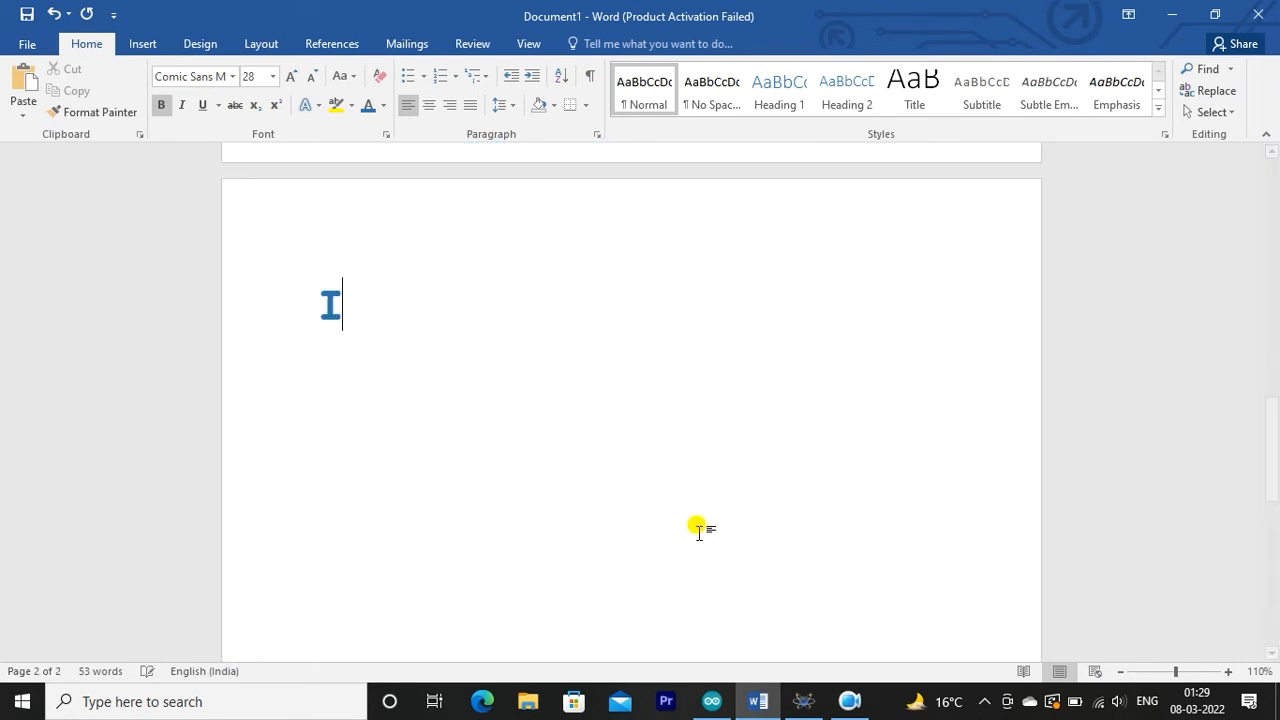
type("n this")
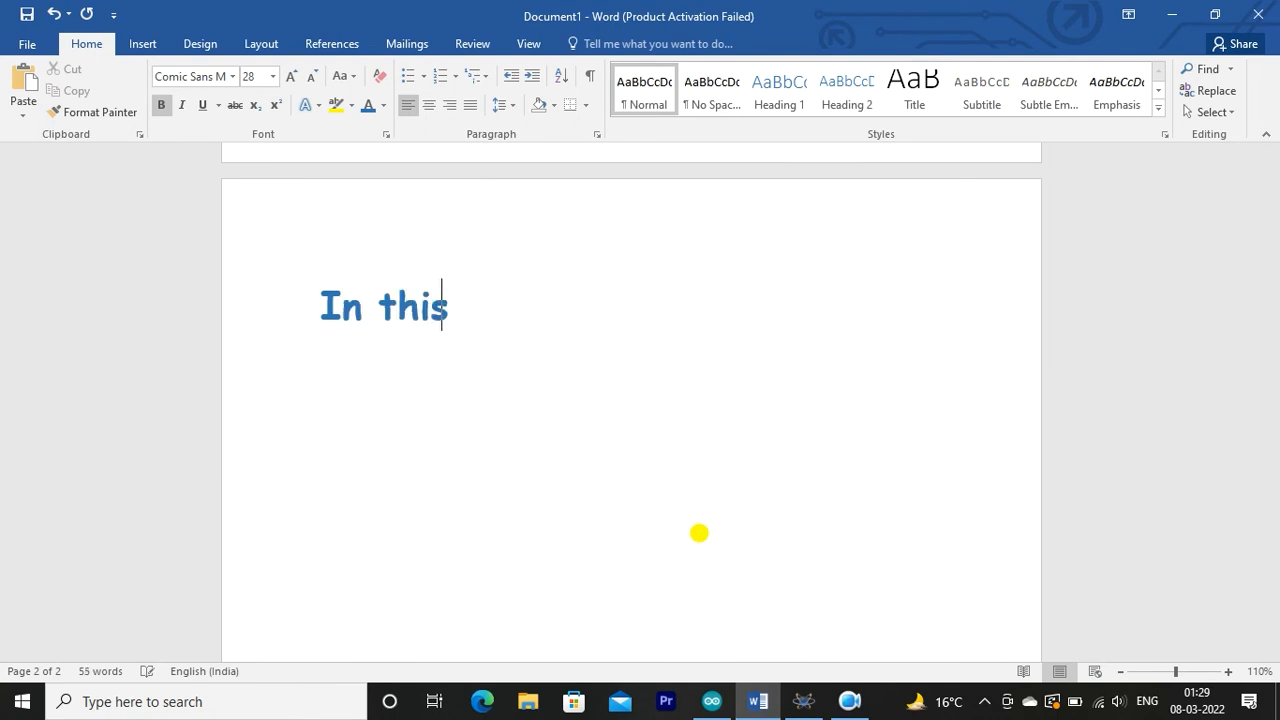
type(" projec")
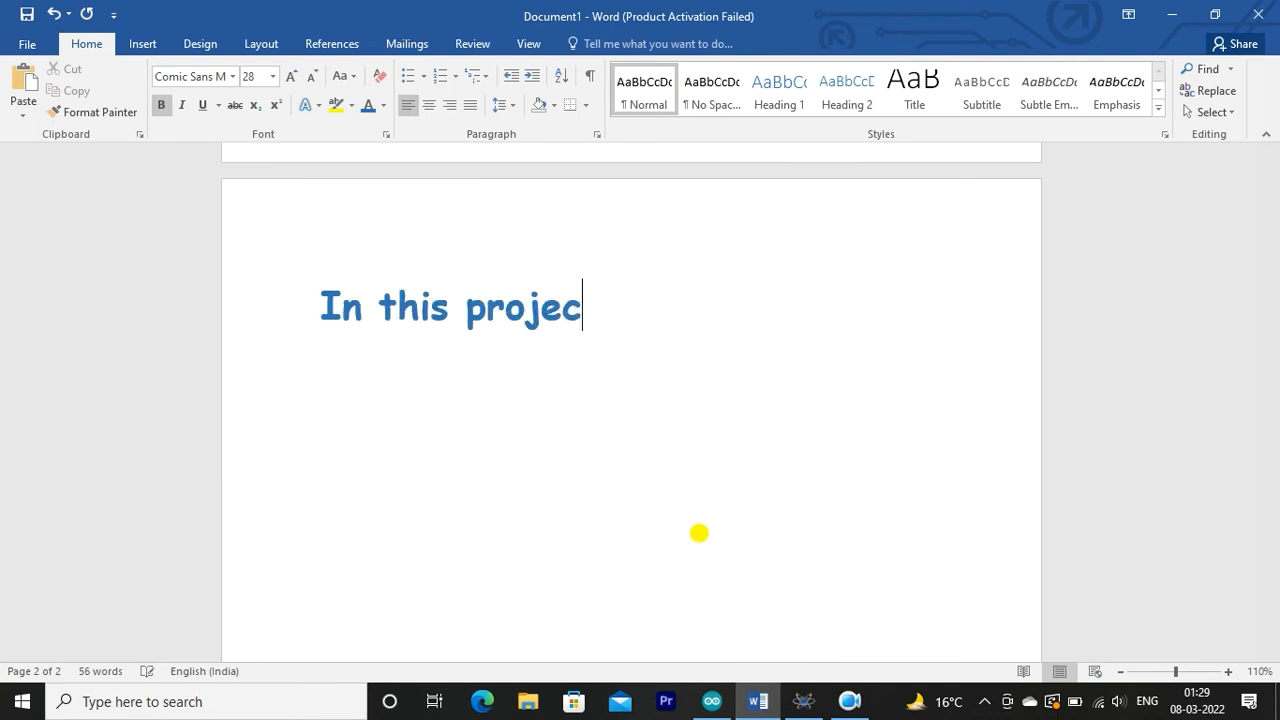
type("t I us")
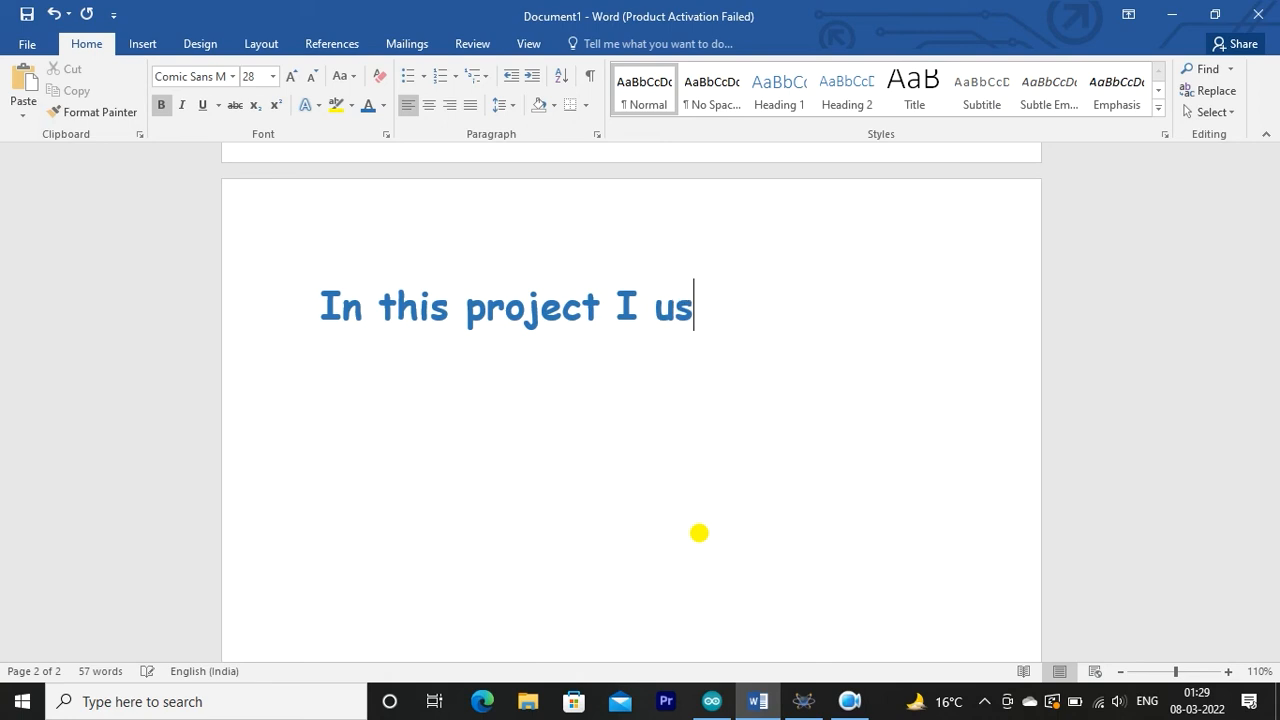
type("ed relay as ")
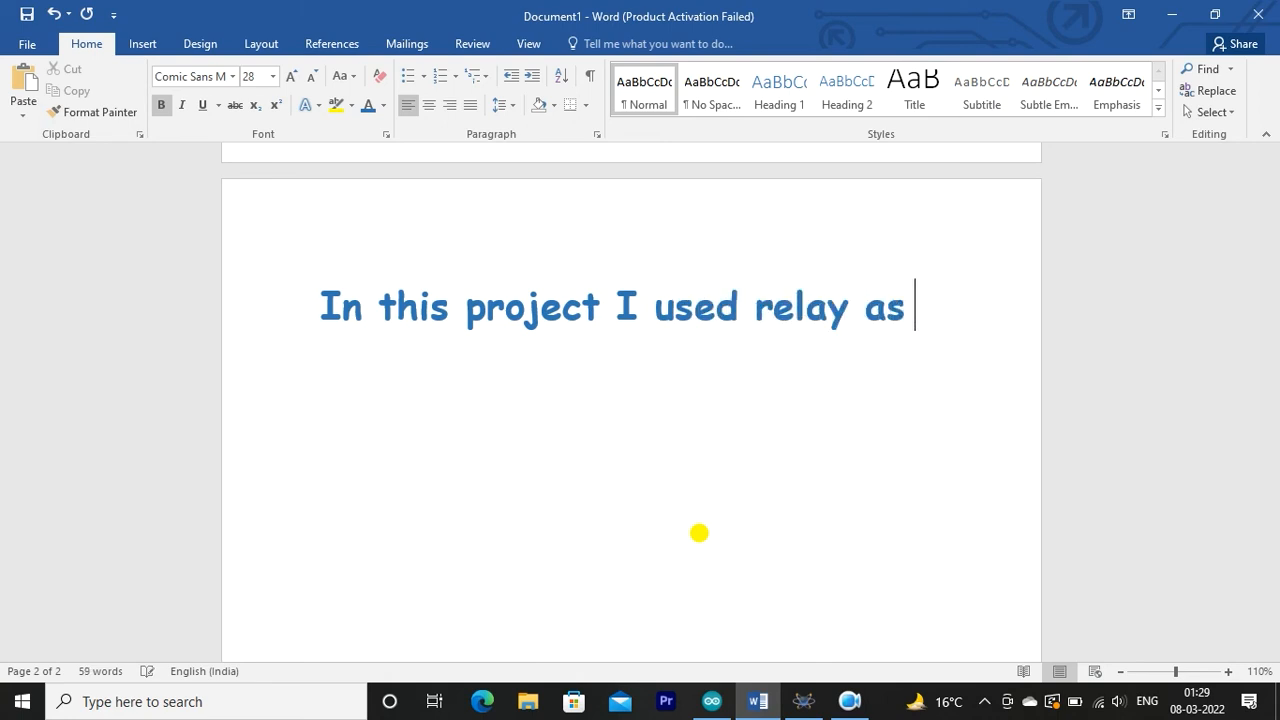
type("blue led.")
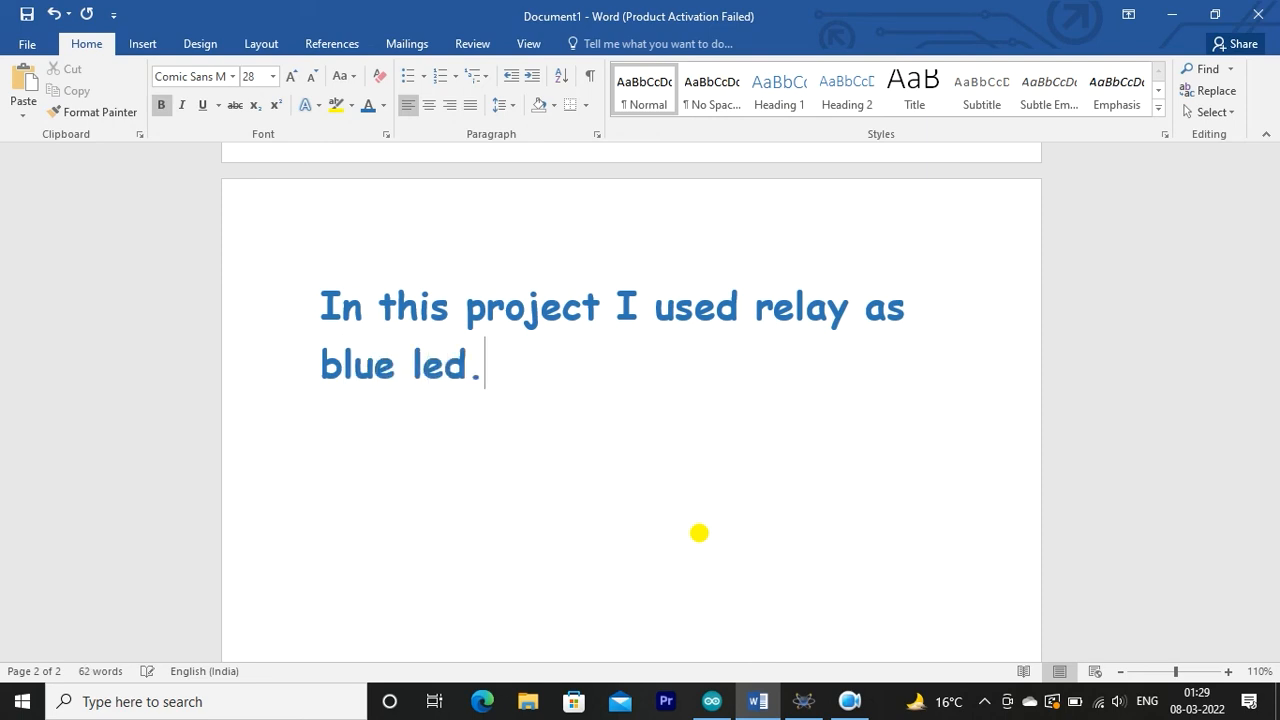
Add a new paragraph reading "You can connect relay with water pump instead of blue led."
key("Return")
type("You can connec")
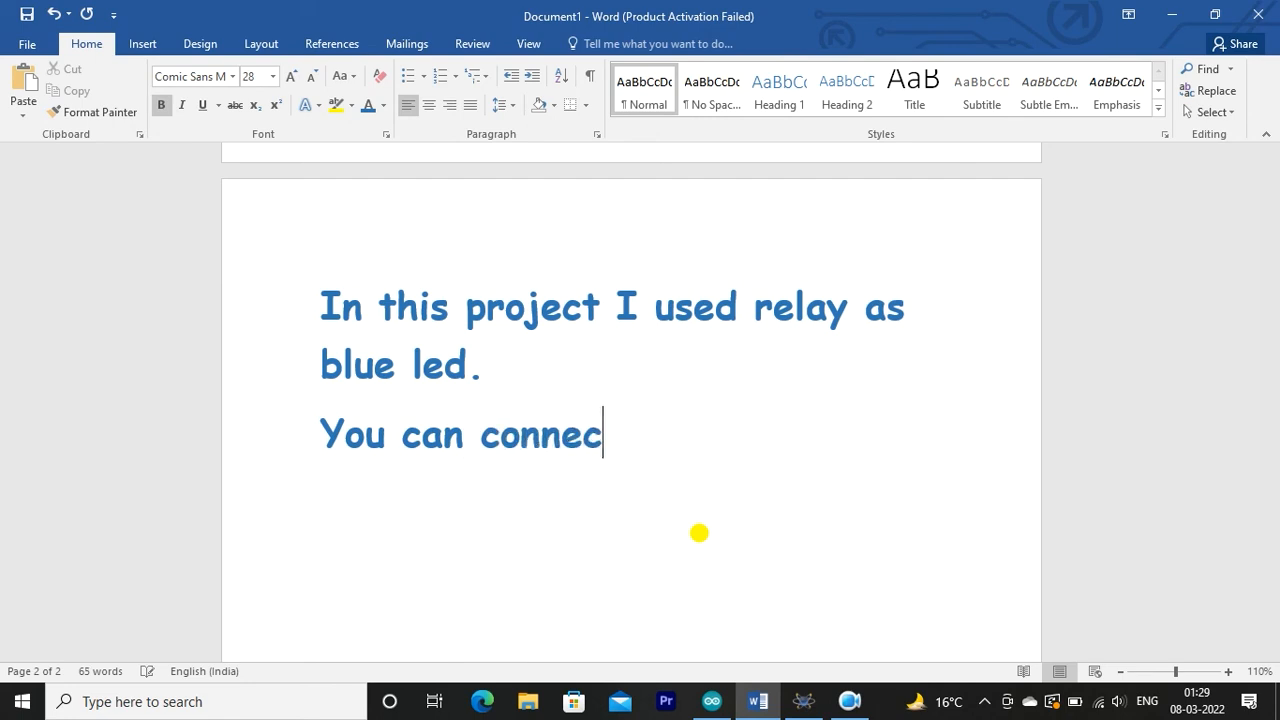
type("t rela")
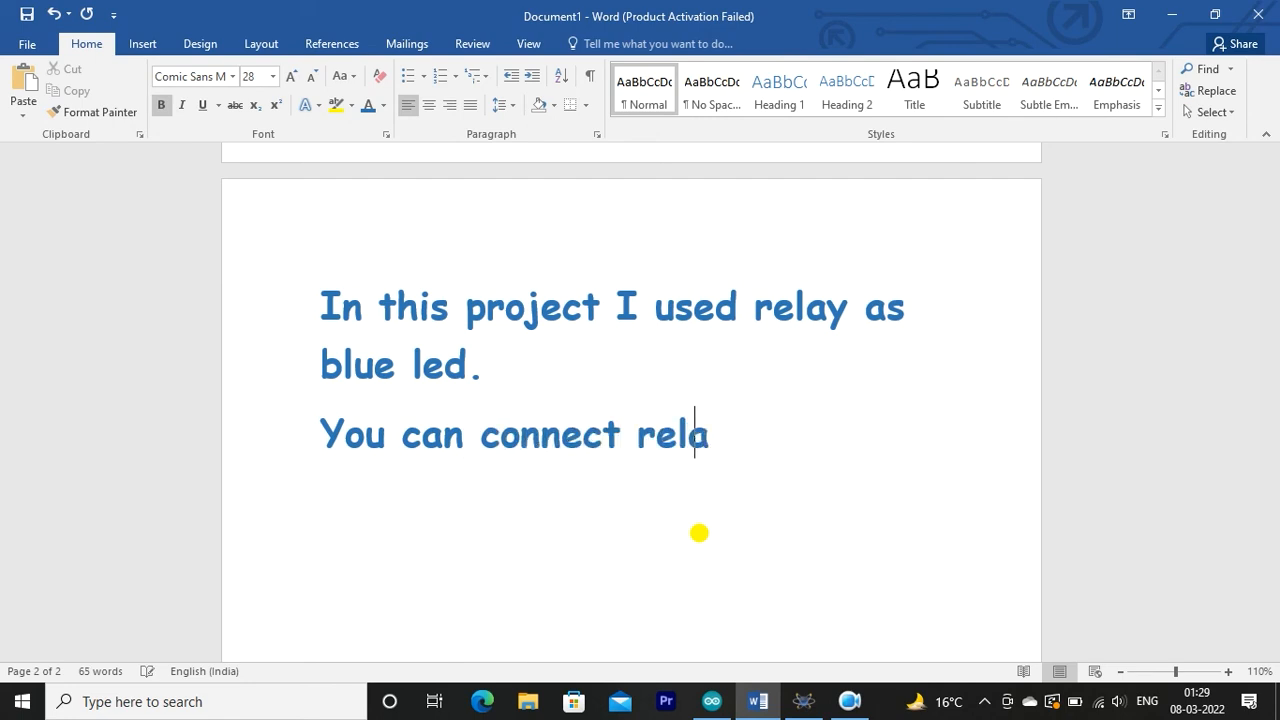
type("y with w")
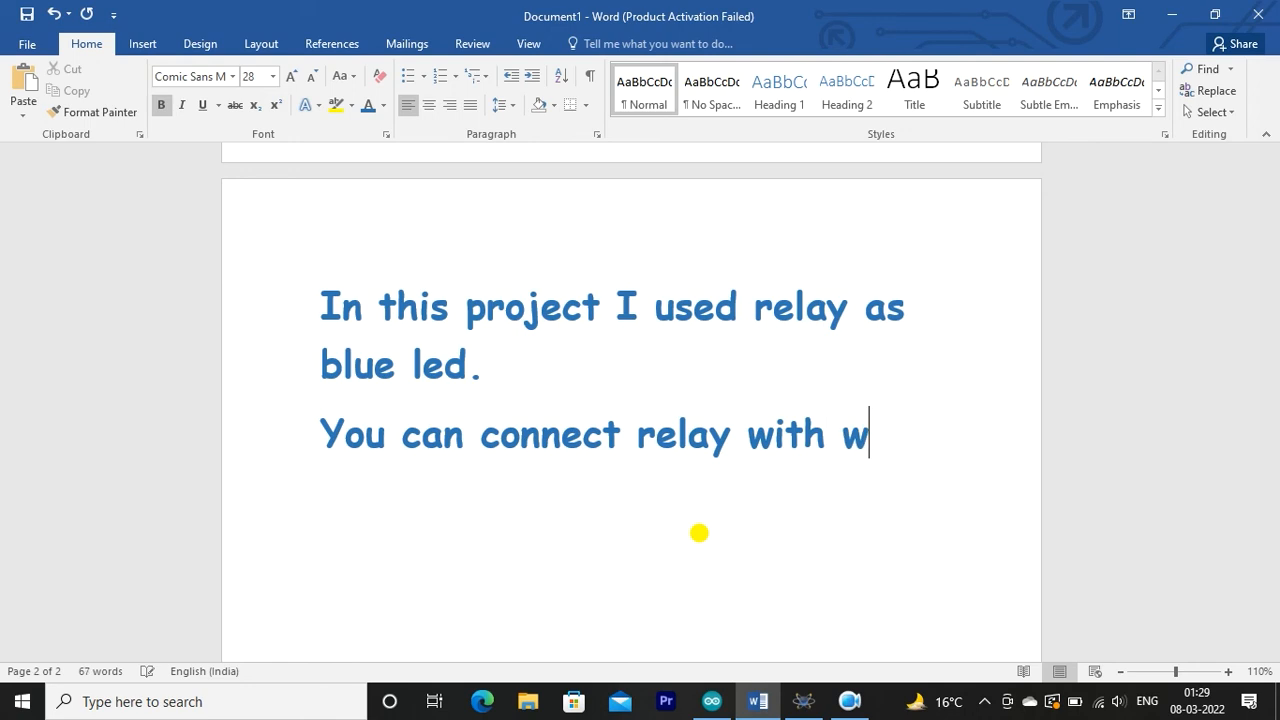
type("ater pu")
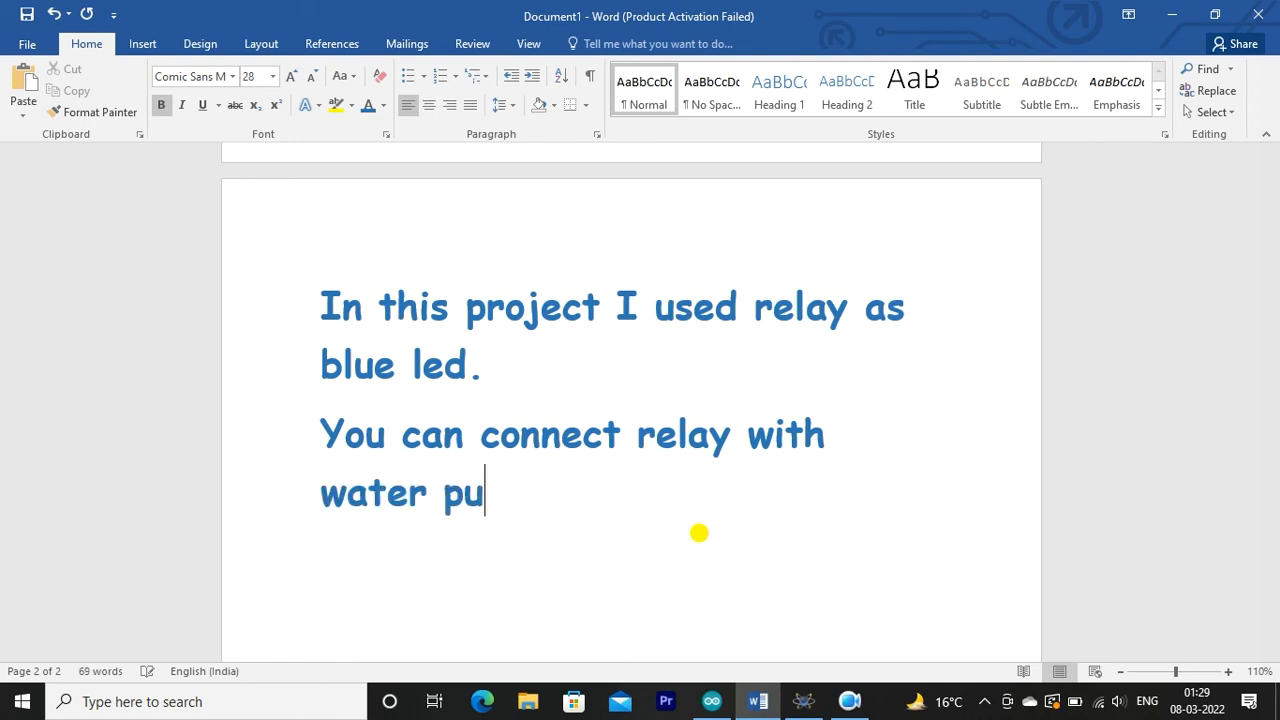
type("mp inst")
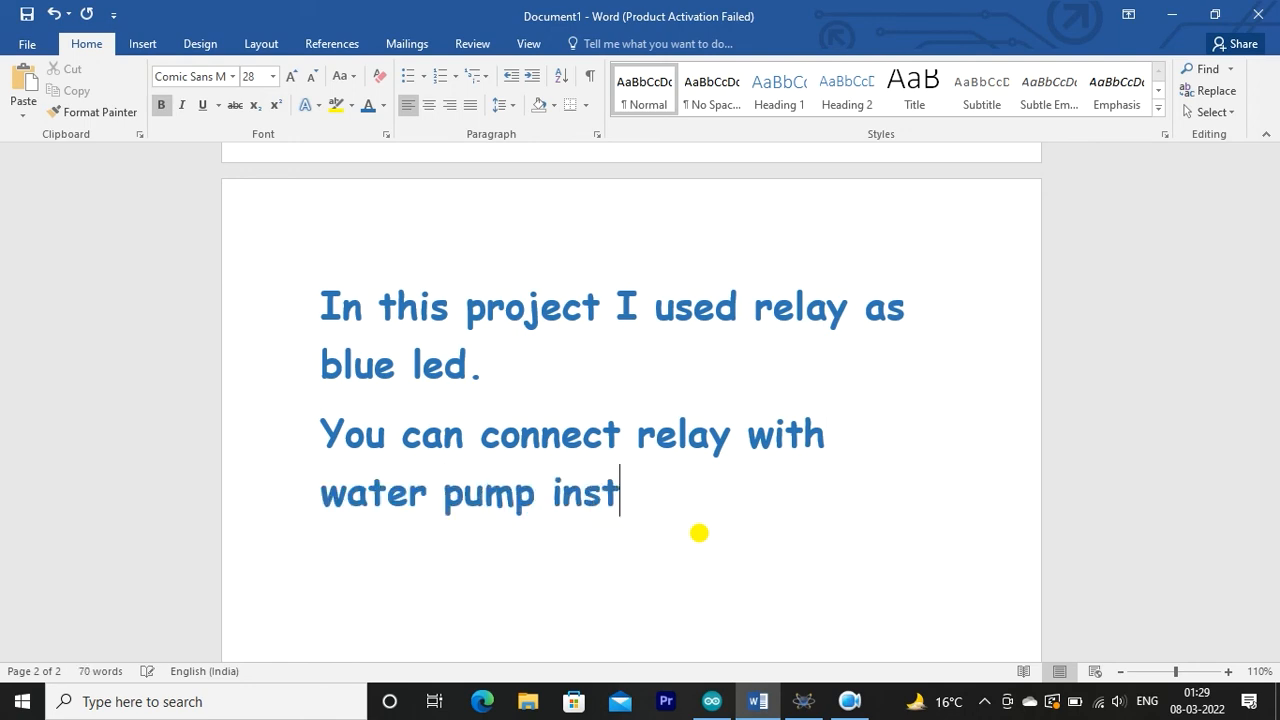
type("ead of b")
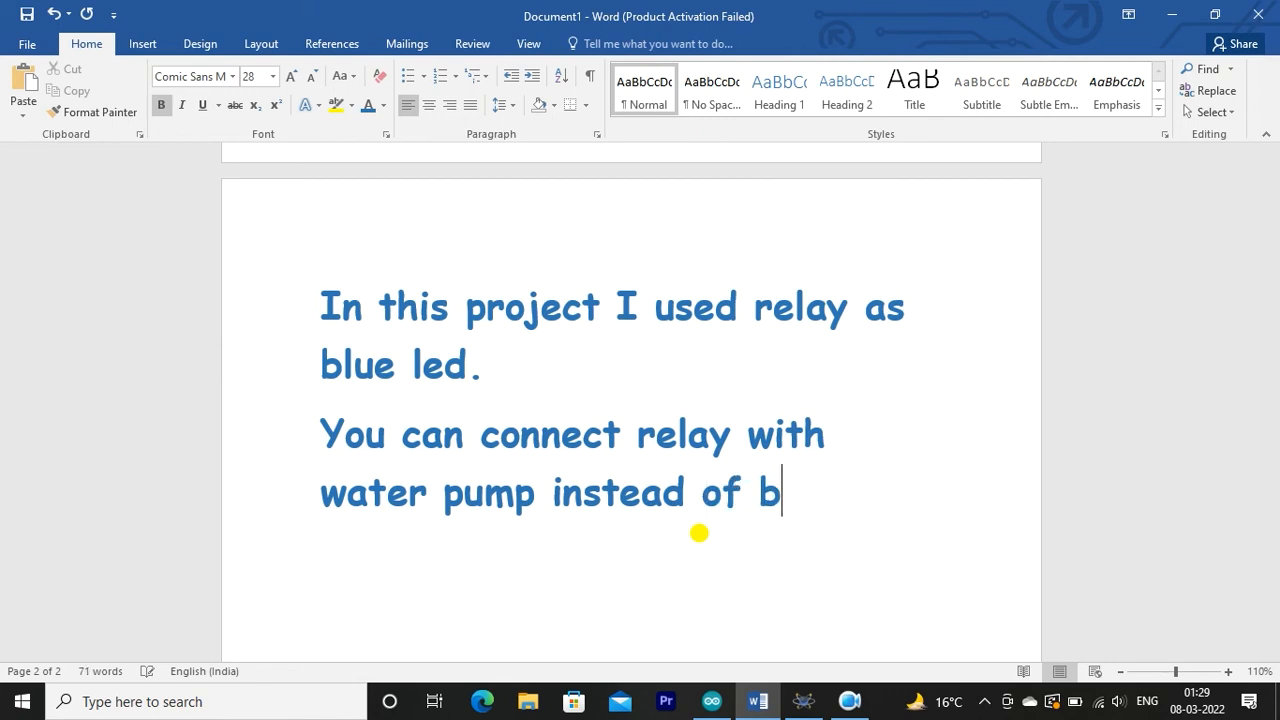
type("lue led.")
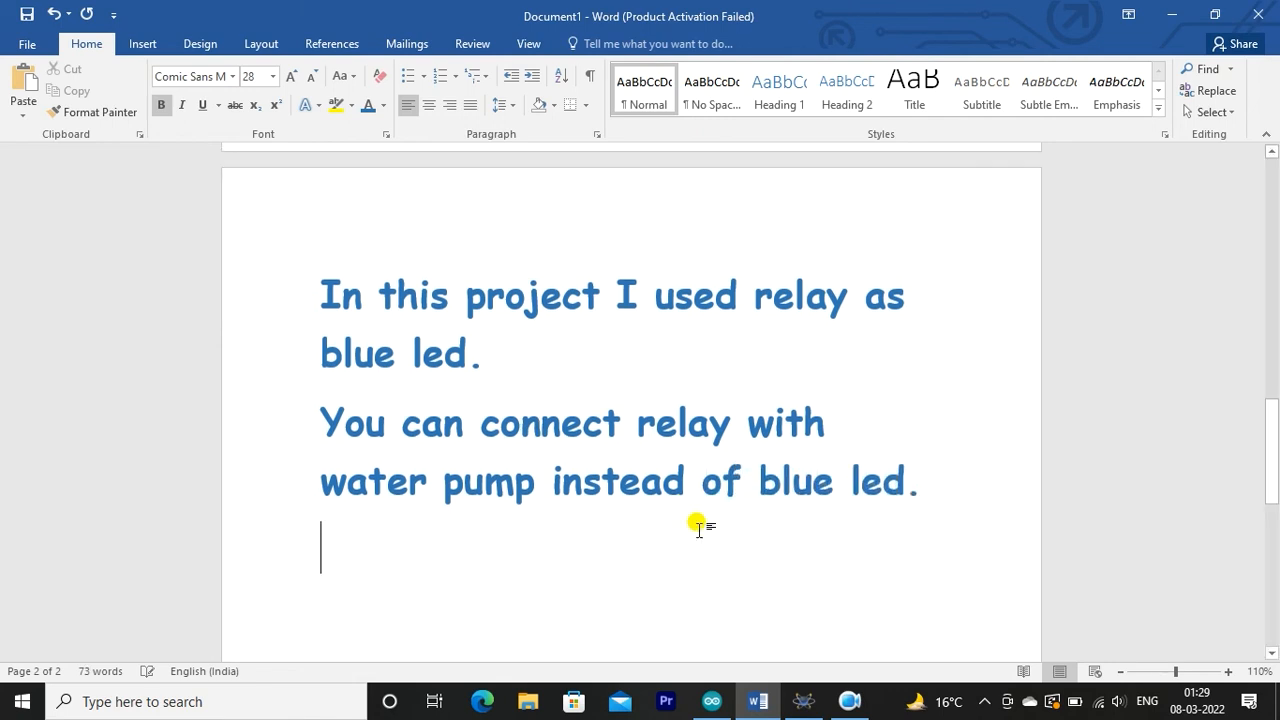
Leave a blank line and add the note "Upload .hex file of both Flame sensor and Arduino code as shown."
key("Return")
type("Up")
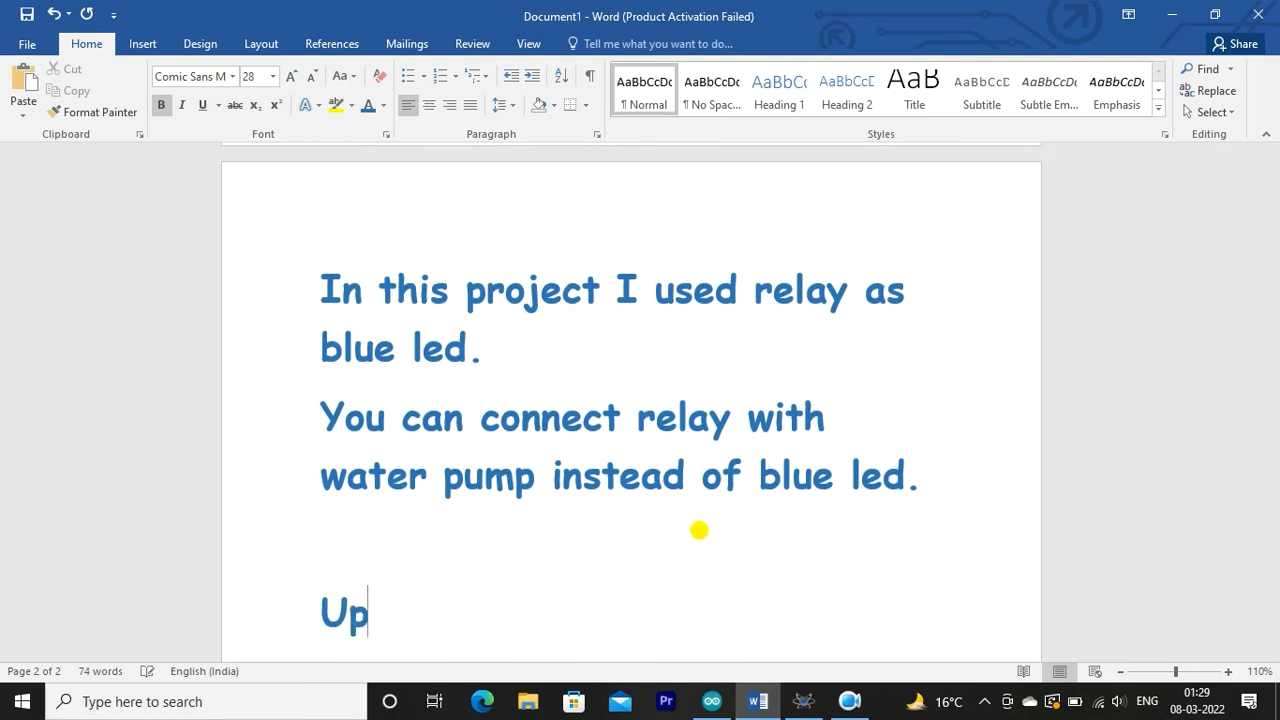
type("load .")
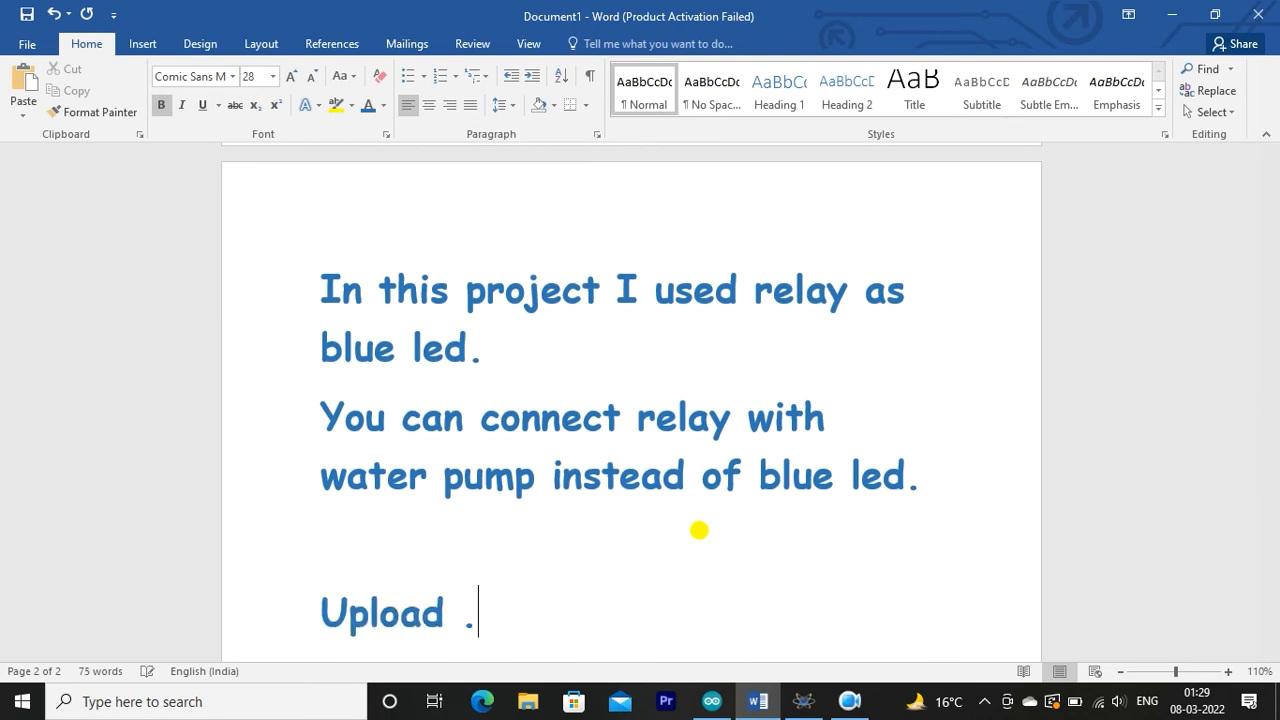
type("hex file")
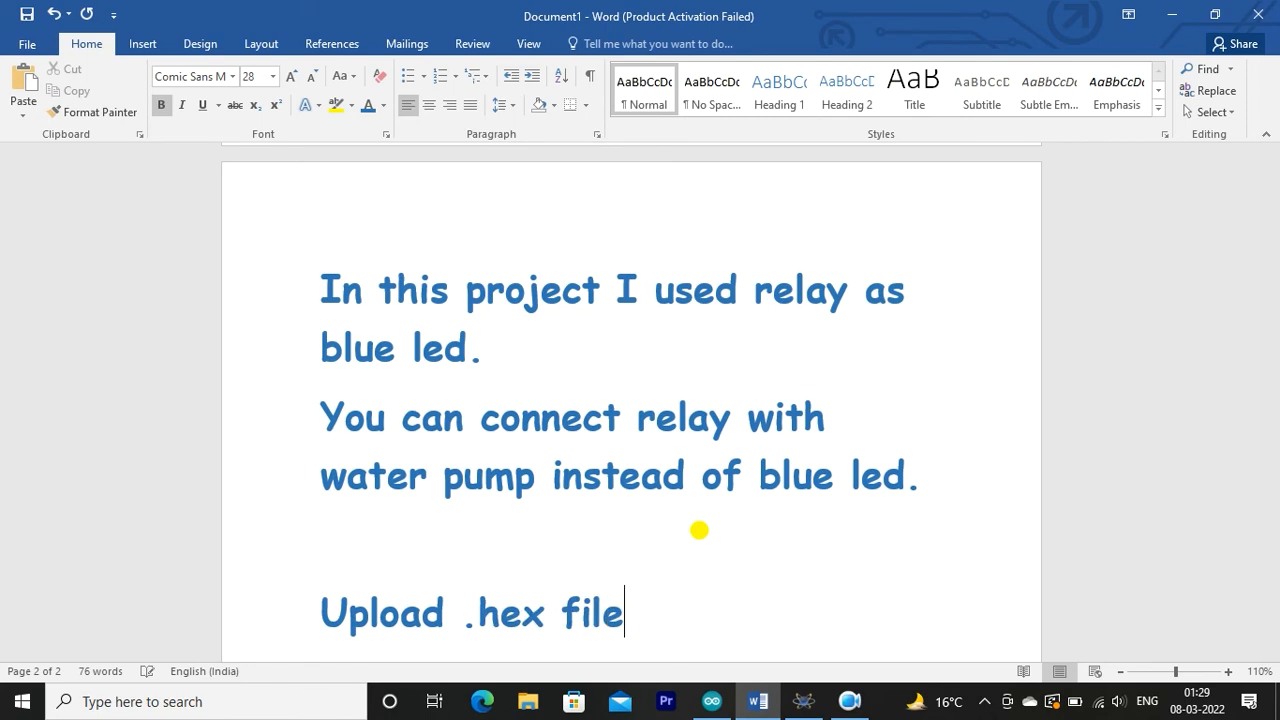
type(" of both")
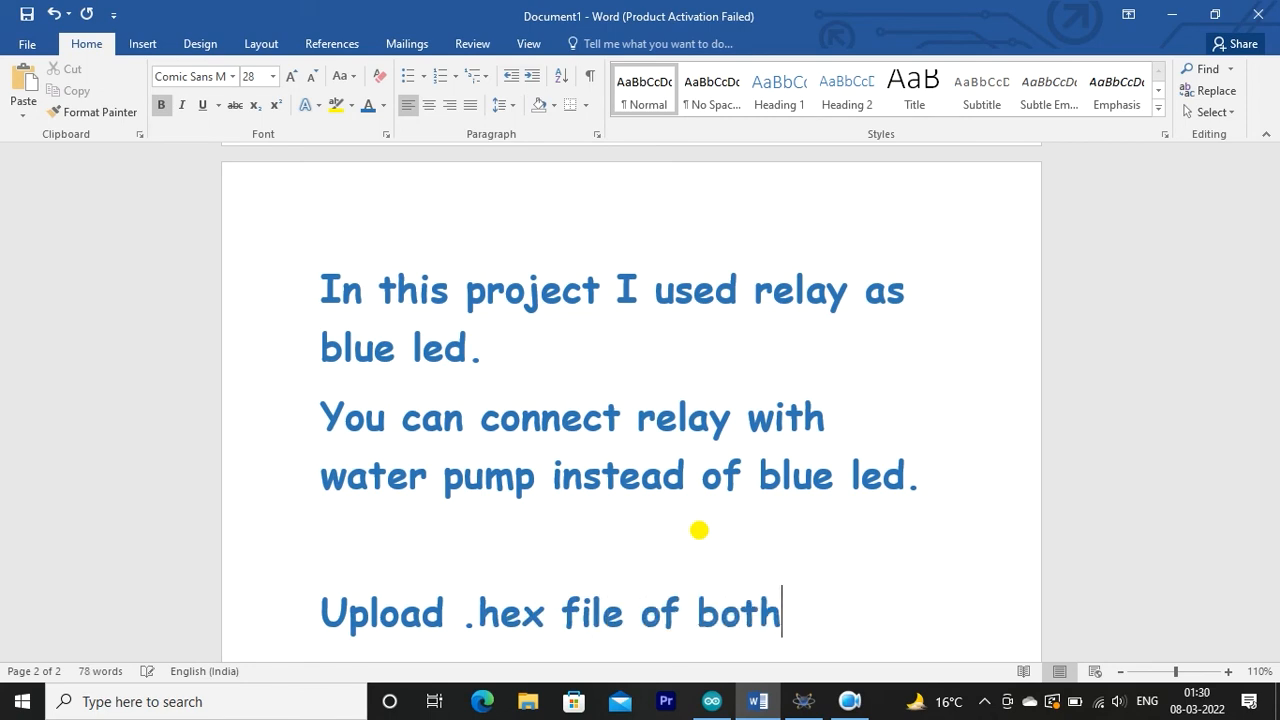
type(" Flame se")
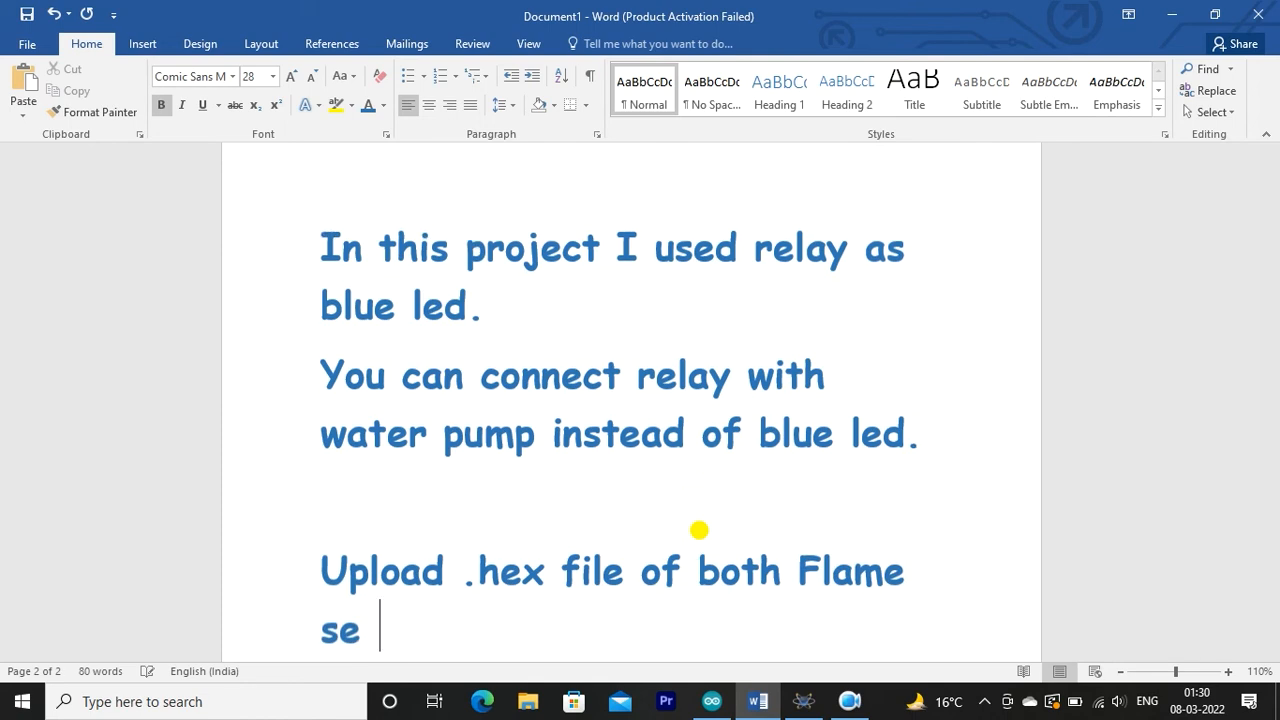
key("BackSpace")
type("nsor a")
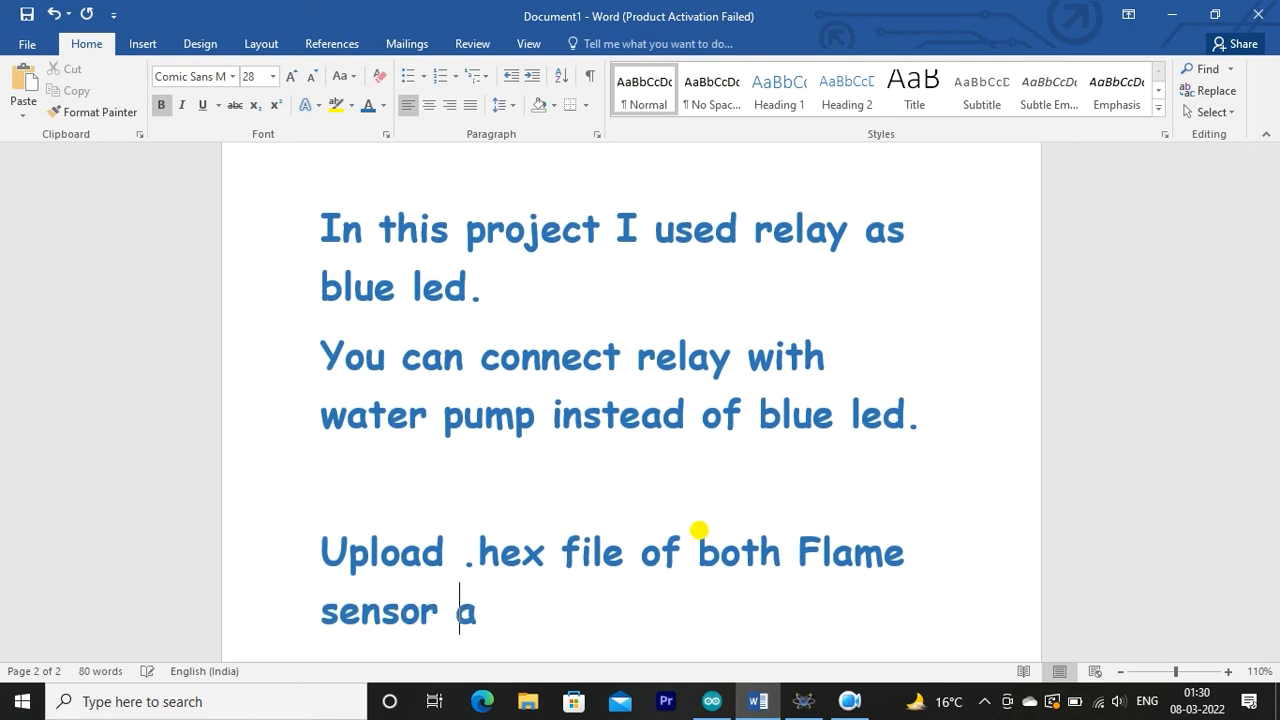
type("nd Ardui")
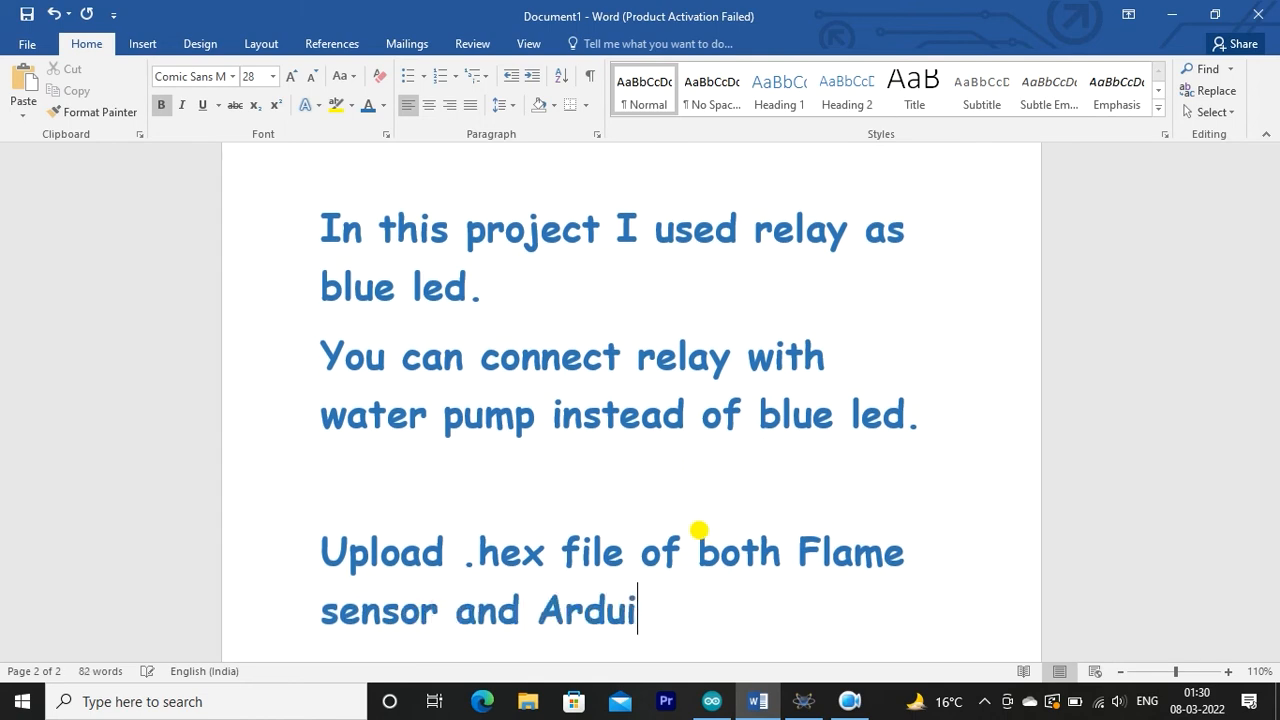
type("no code as")
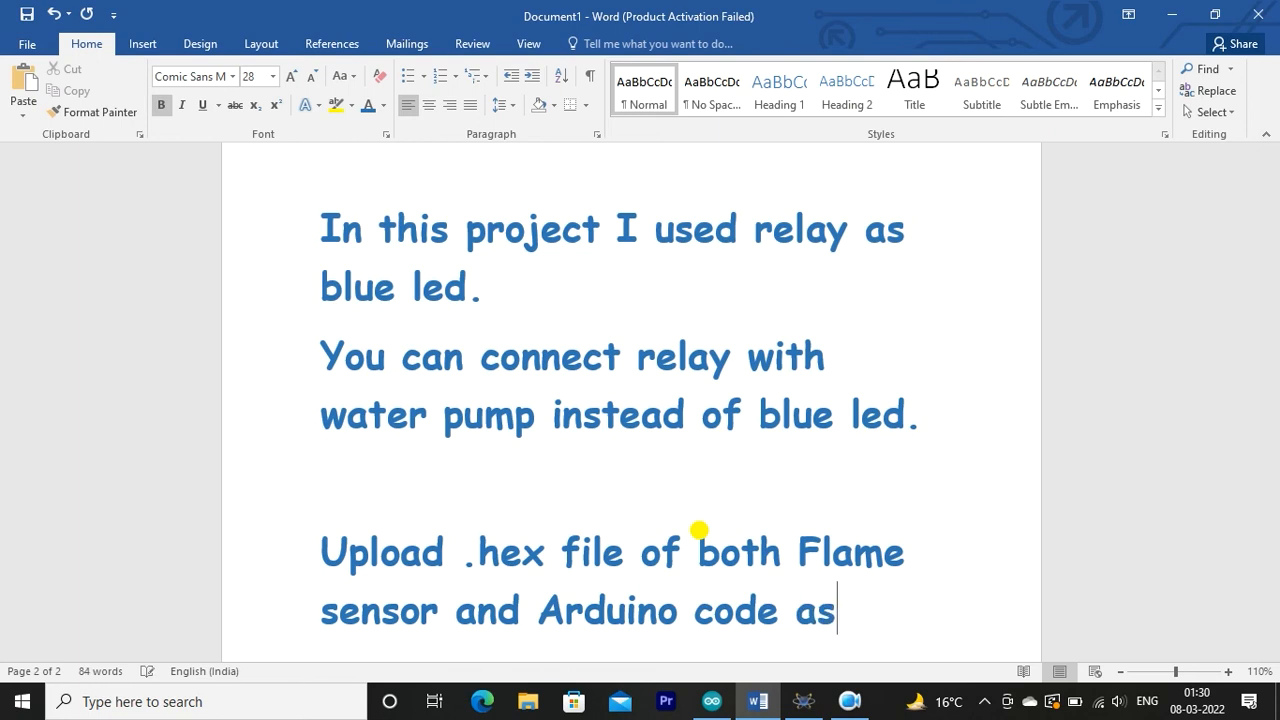
type("sshown")
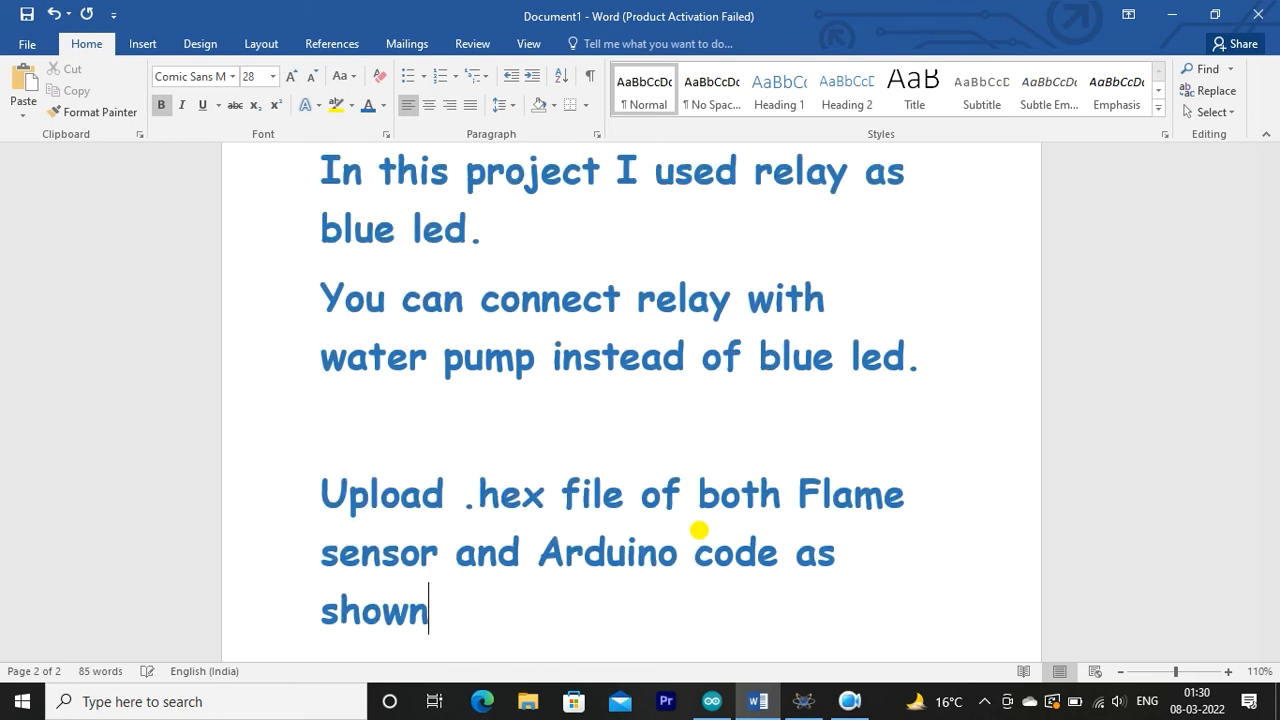
type(".")
scroll(699, 530, "down", 3)
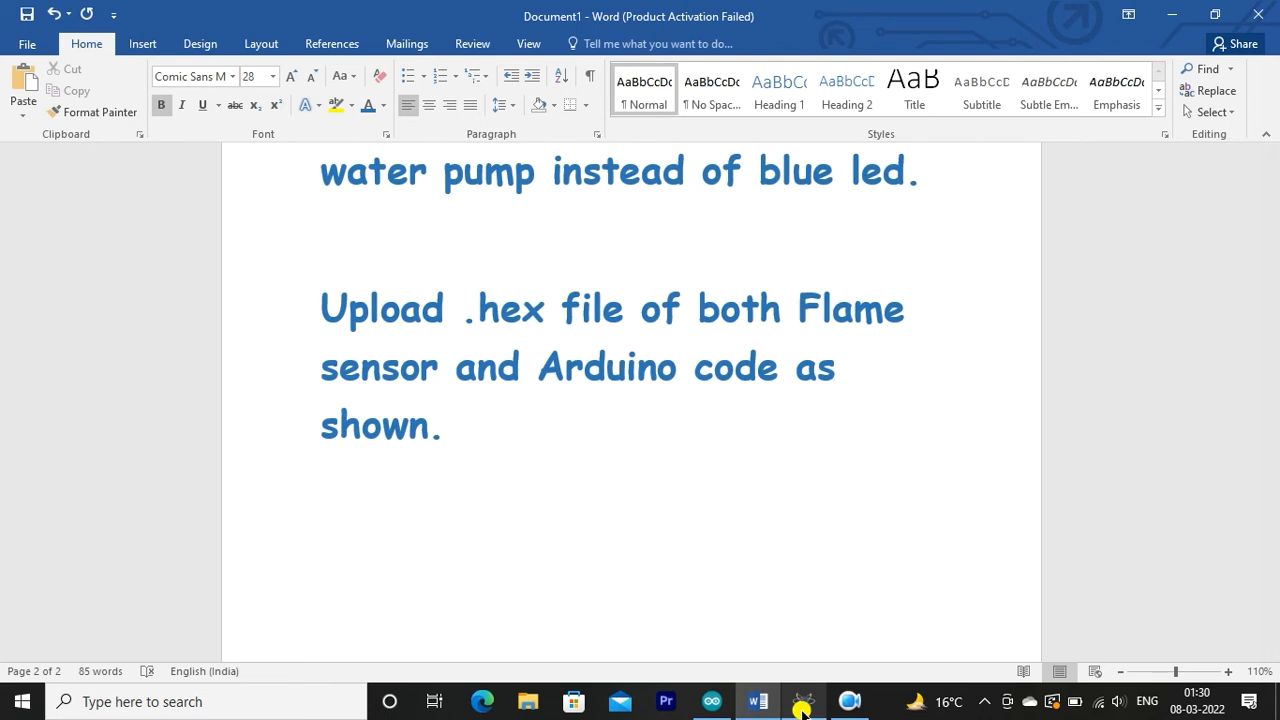
Switch to Proteus and load FlameSensorTEP.HEX from the desktop's Flame Sensor Library for Proteus folder as the flame sensor's program file
left_click(803, 710)
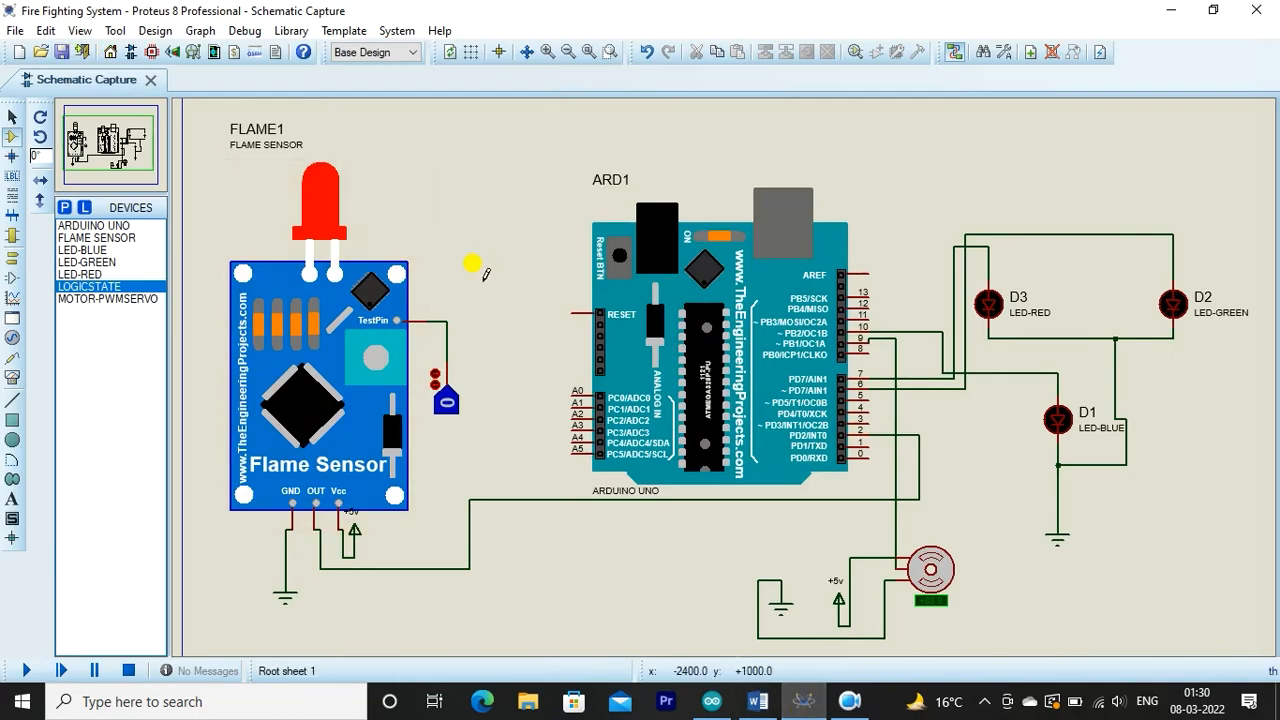
double_click(285, 385)
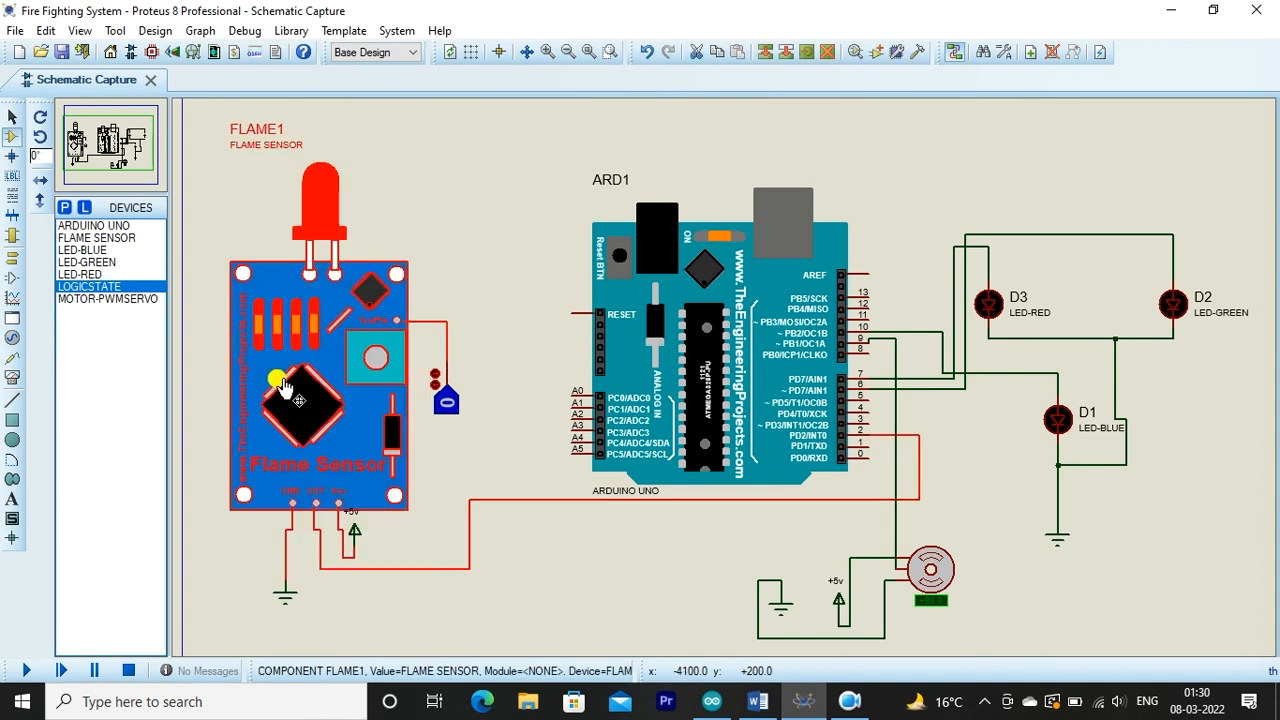
left_click(678, 295)
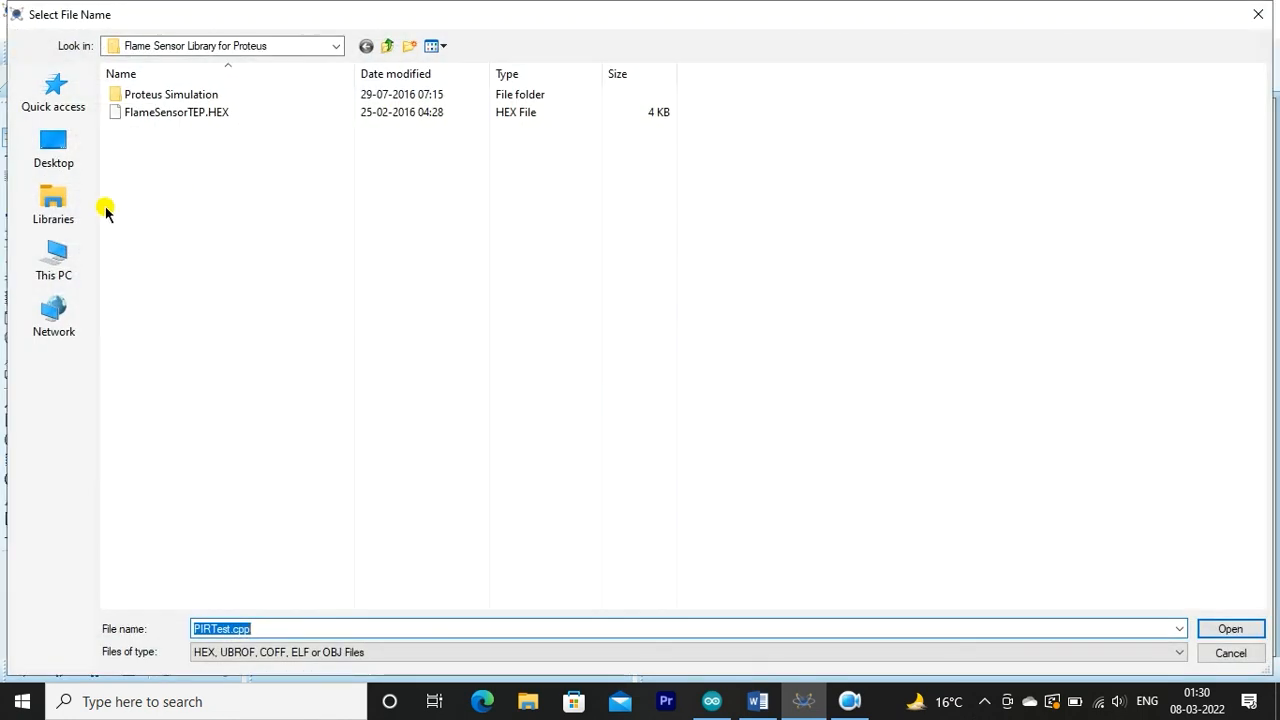
left_click(56, 160)
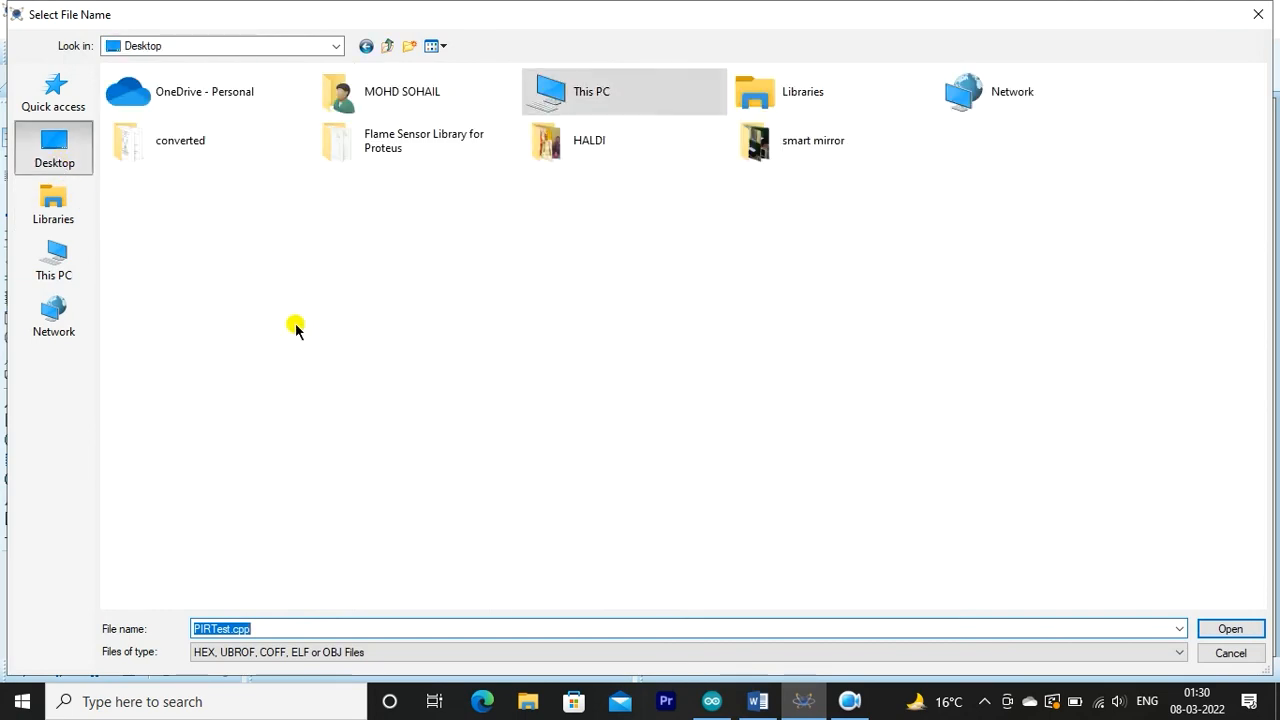
double_click(377, 165)
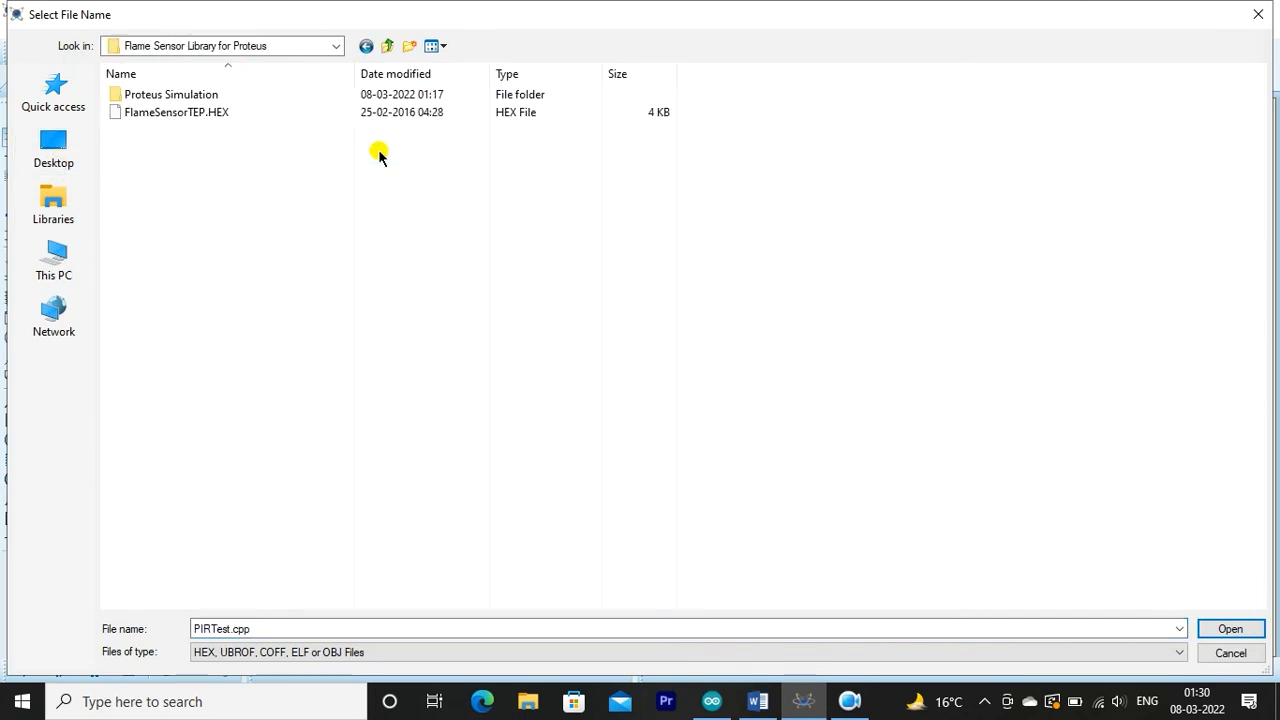
left_click(221, 117)
double_click(221, 117)
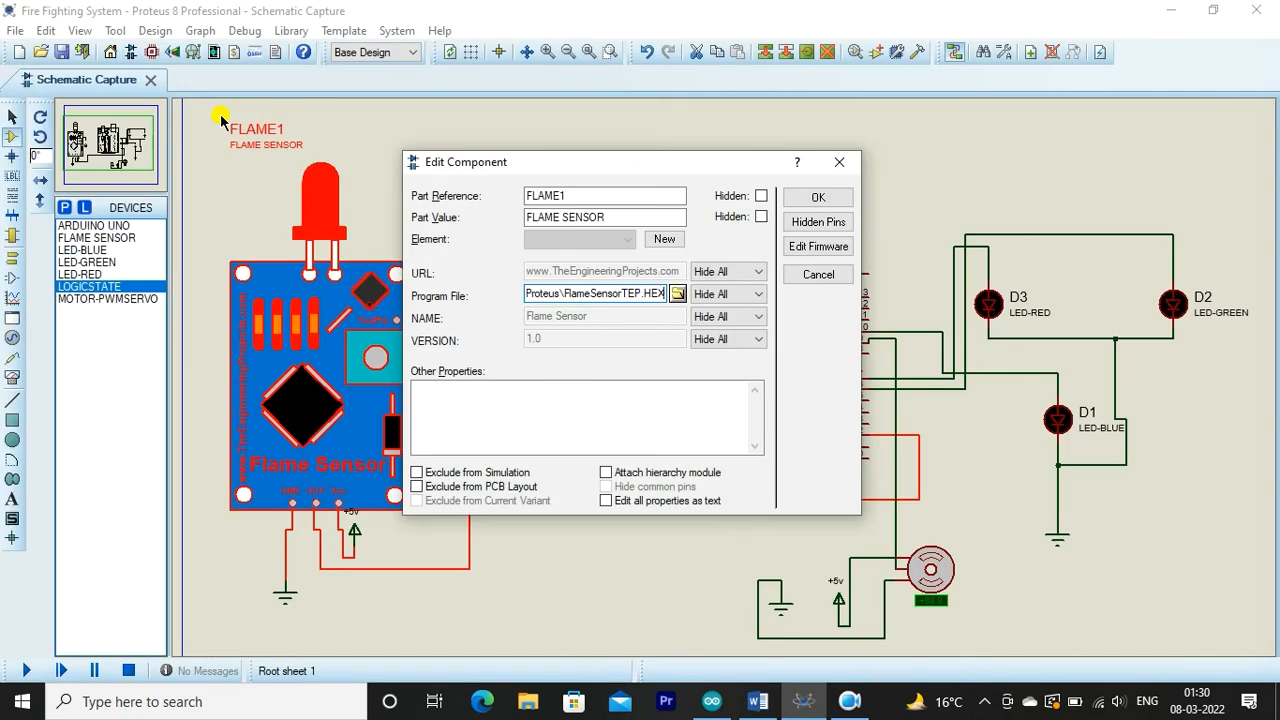
left_click(816, 198)
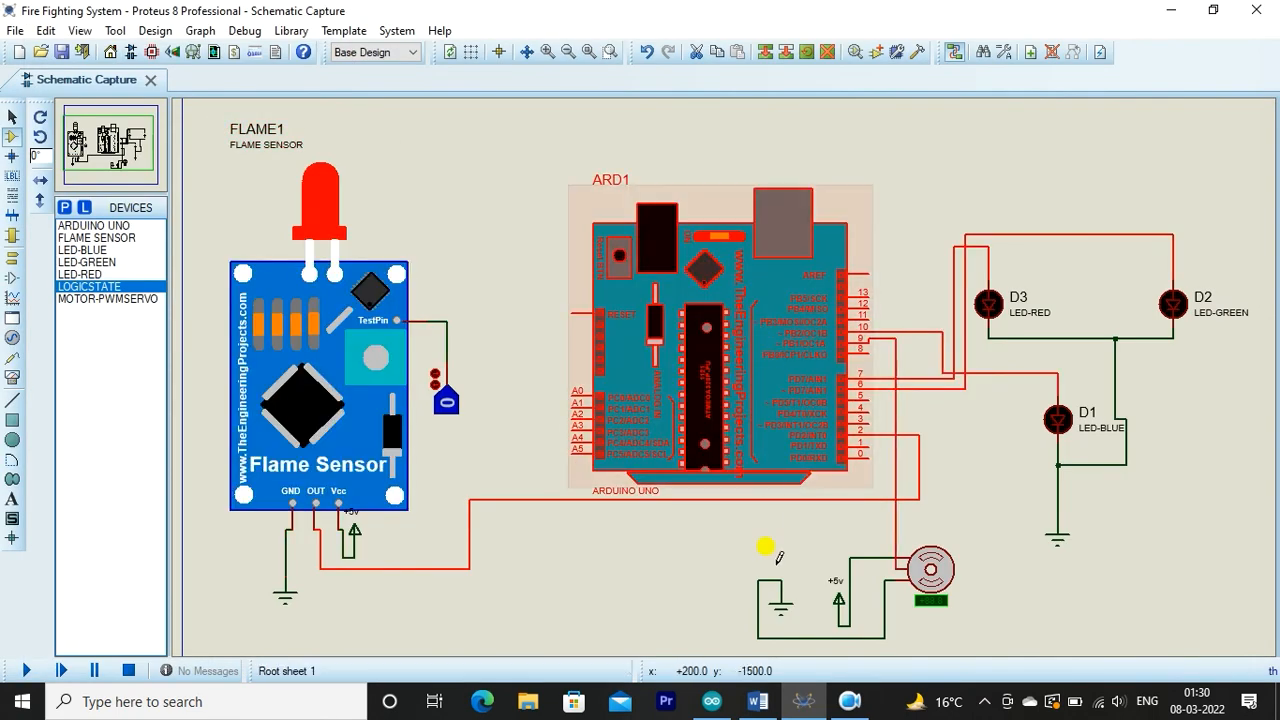
Switch to the Arduino IDE, enlarge the output area and compile the fire_fighter_one_sensor sketch
left_click(711, 701)
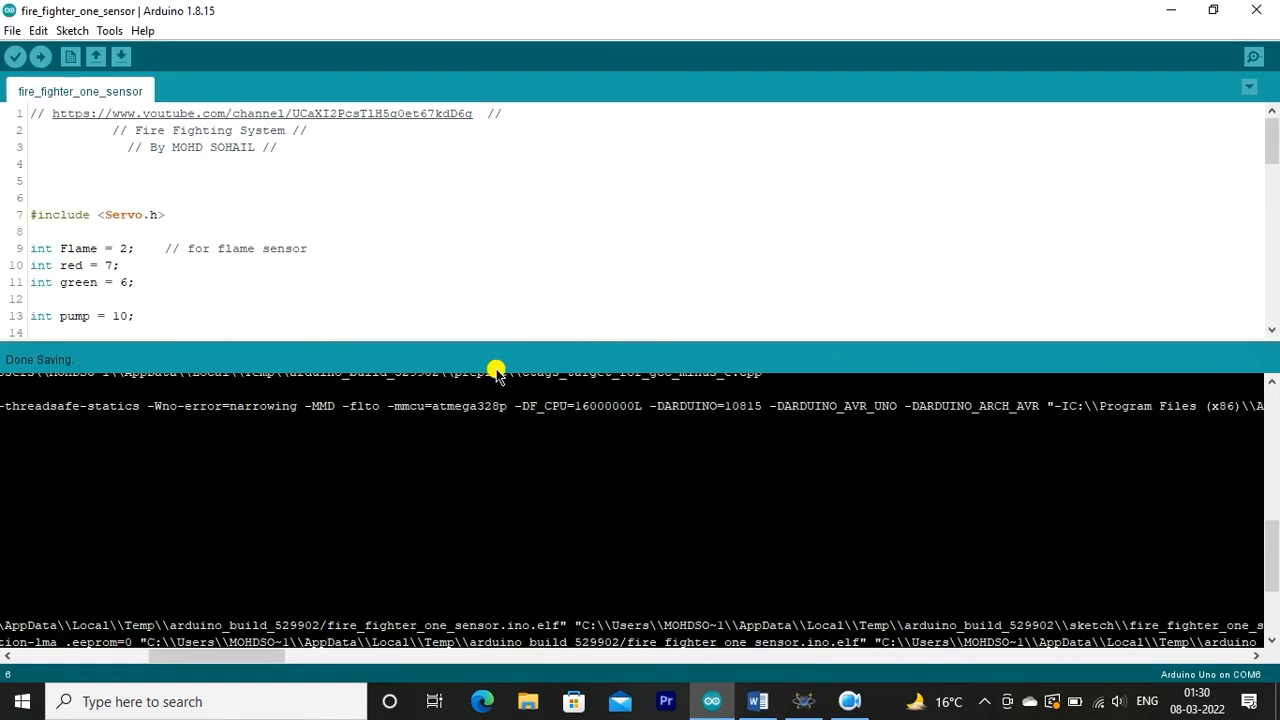
left_click_drag(463, 340, 471, 207)
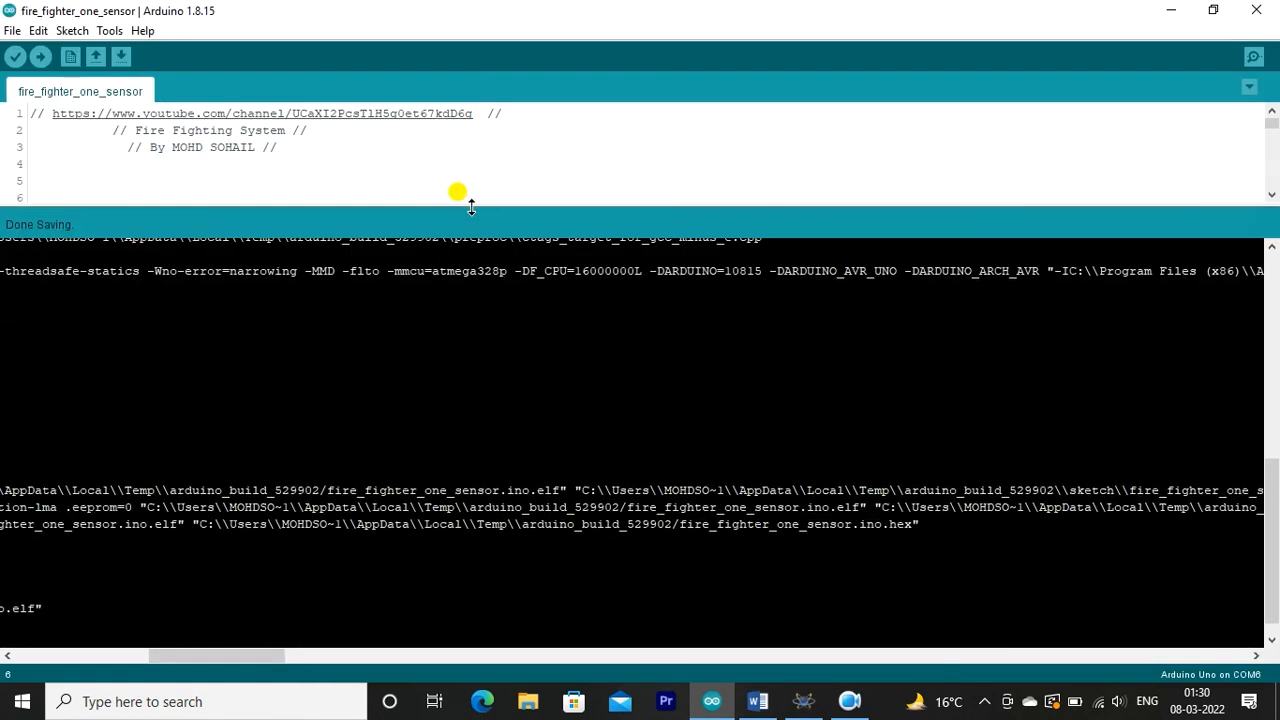
left_click(17, 57)
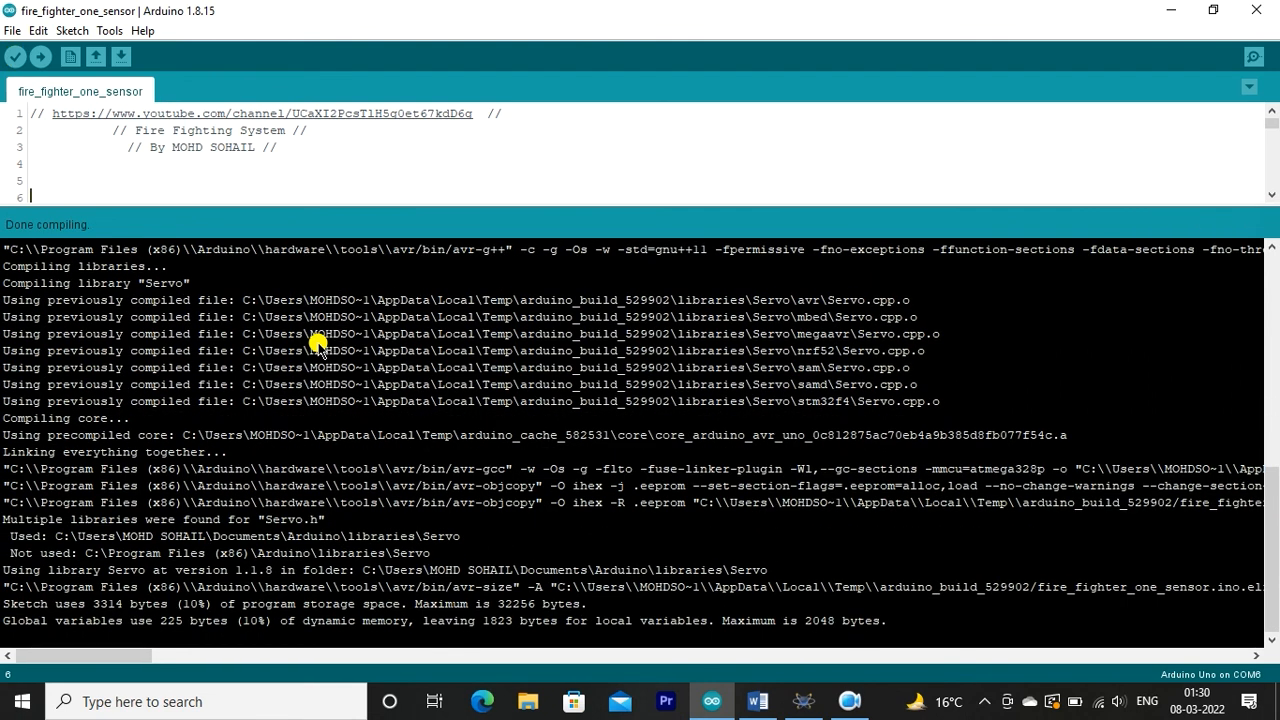
Find the fire_fighter_one_sensor.ino.hex path in the compile output and copy the full path
left_click_drag(134, 657, 249, 666)
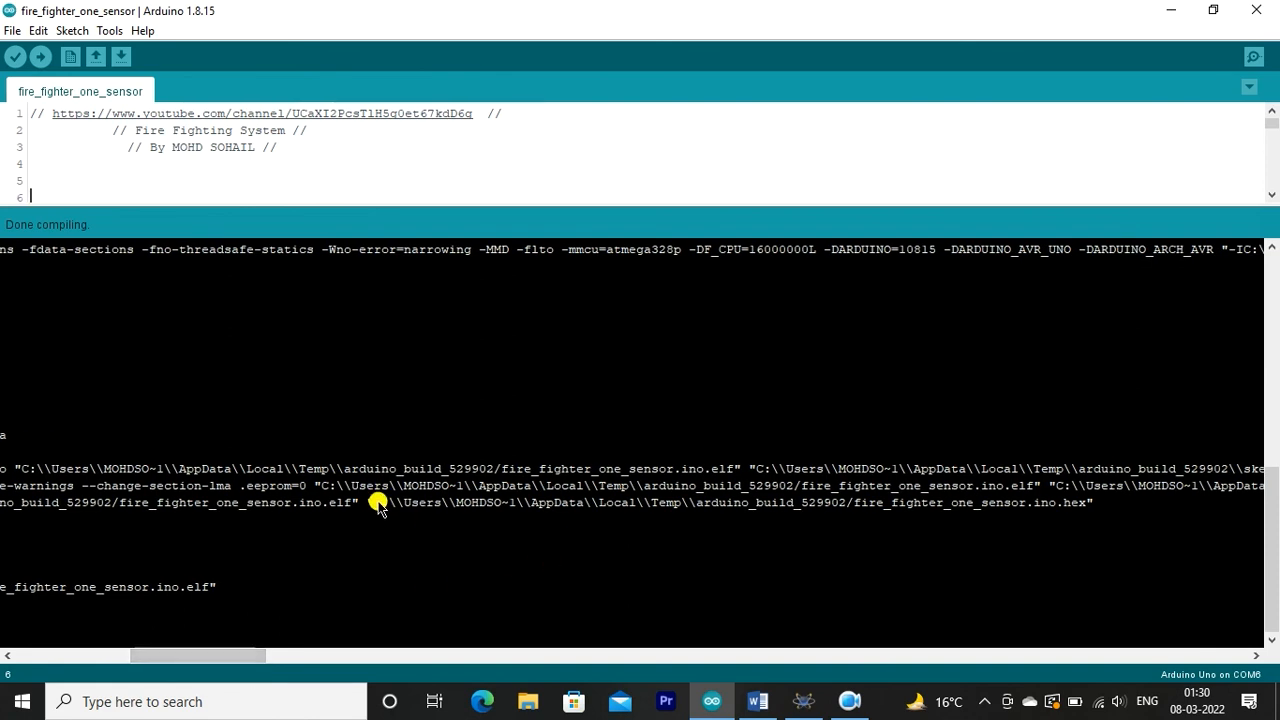
left_click_drag(375, 507, 864, 512)
scroll(866, 512, "left", 10)
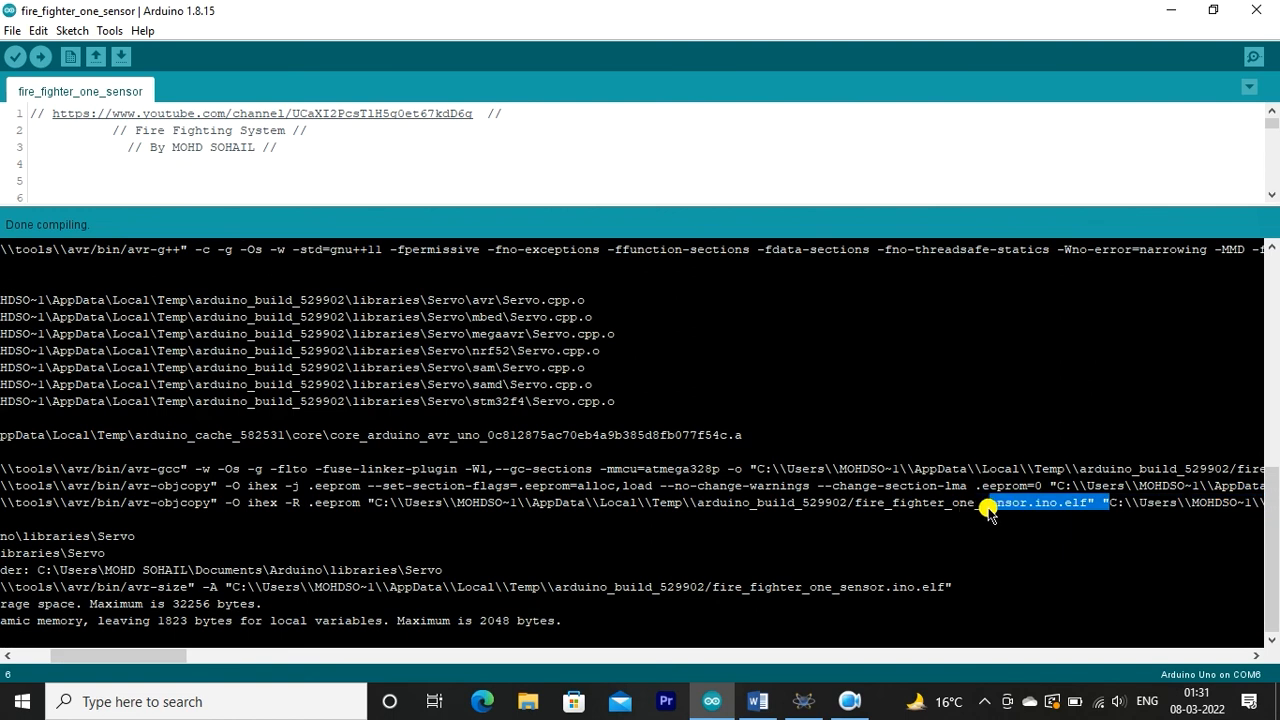
left_click_drag(1160, 513, 1255, 510)
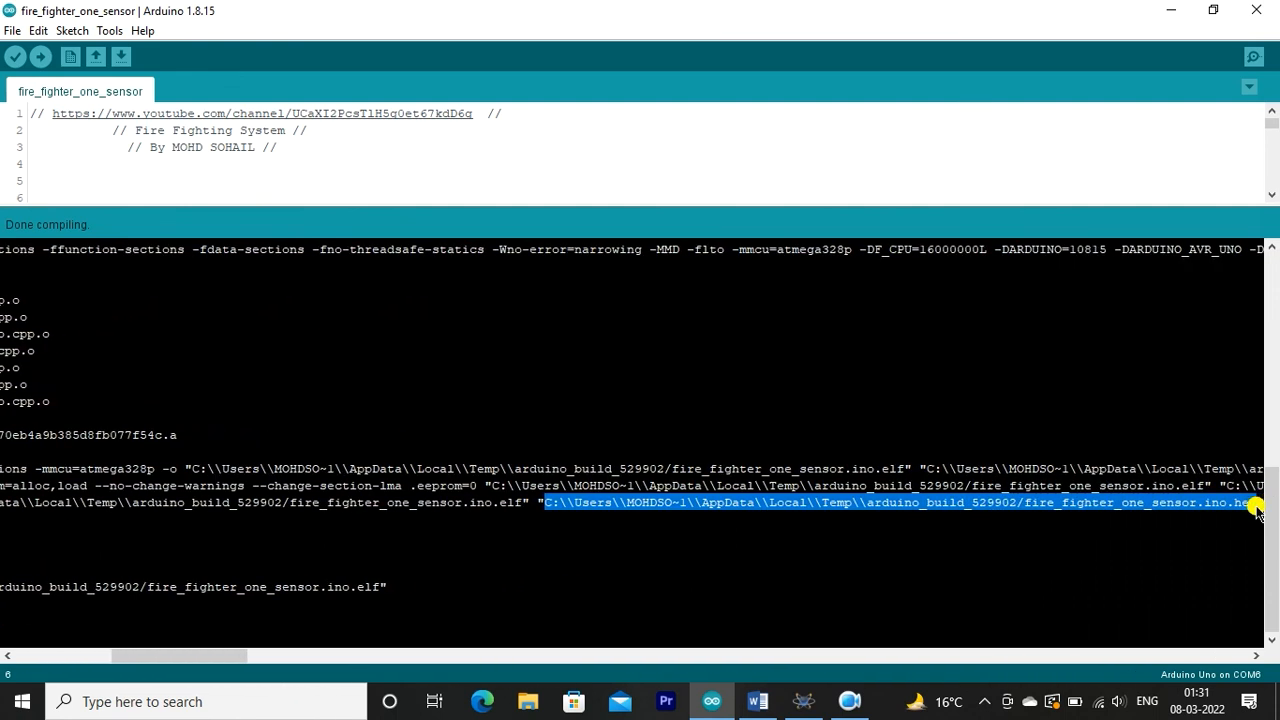
Switch to Proteus and paste the copied fire_fighter_one_sensor.ino.hex path as the Arduino Uno's program file
left_click(818, 703)
double_click(709, 345)
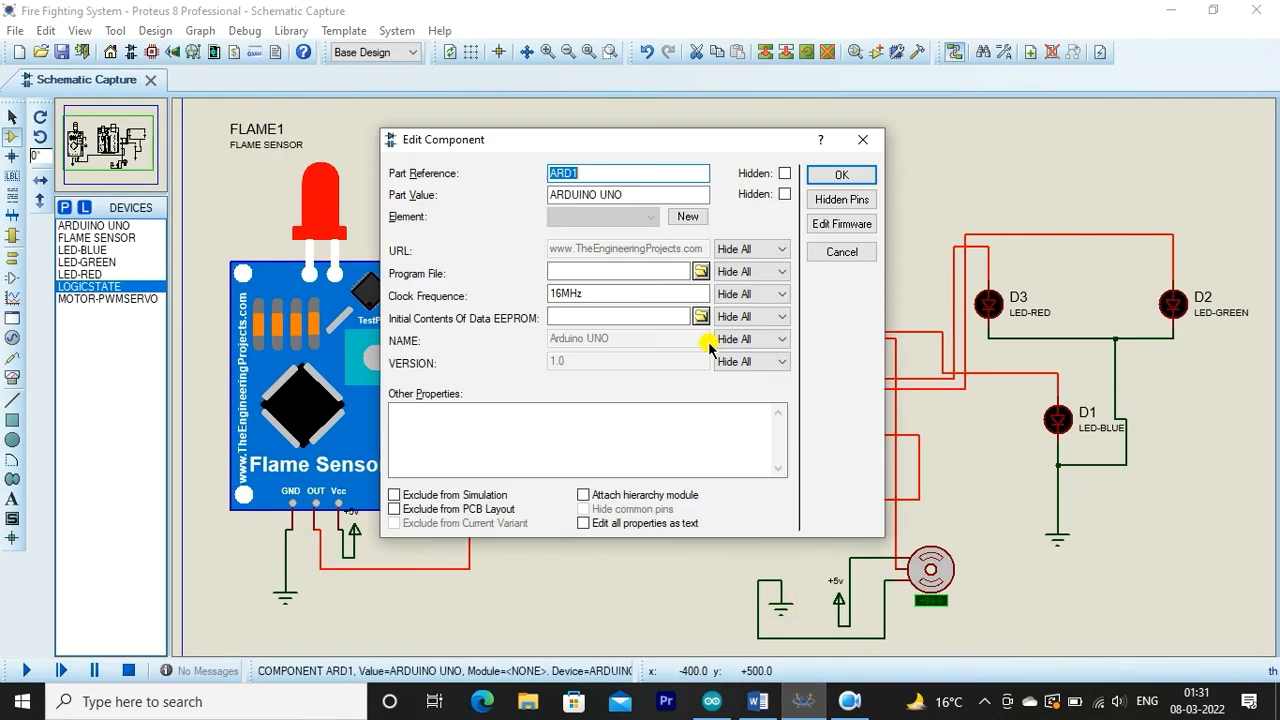
left_click(630, 273)
right_click(636, 278)
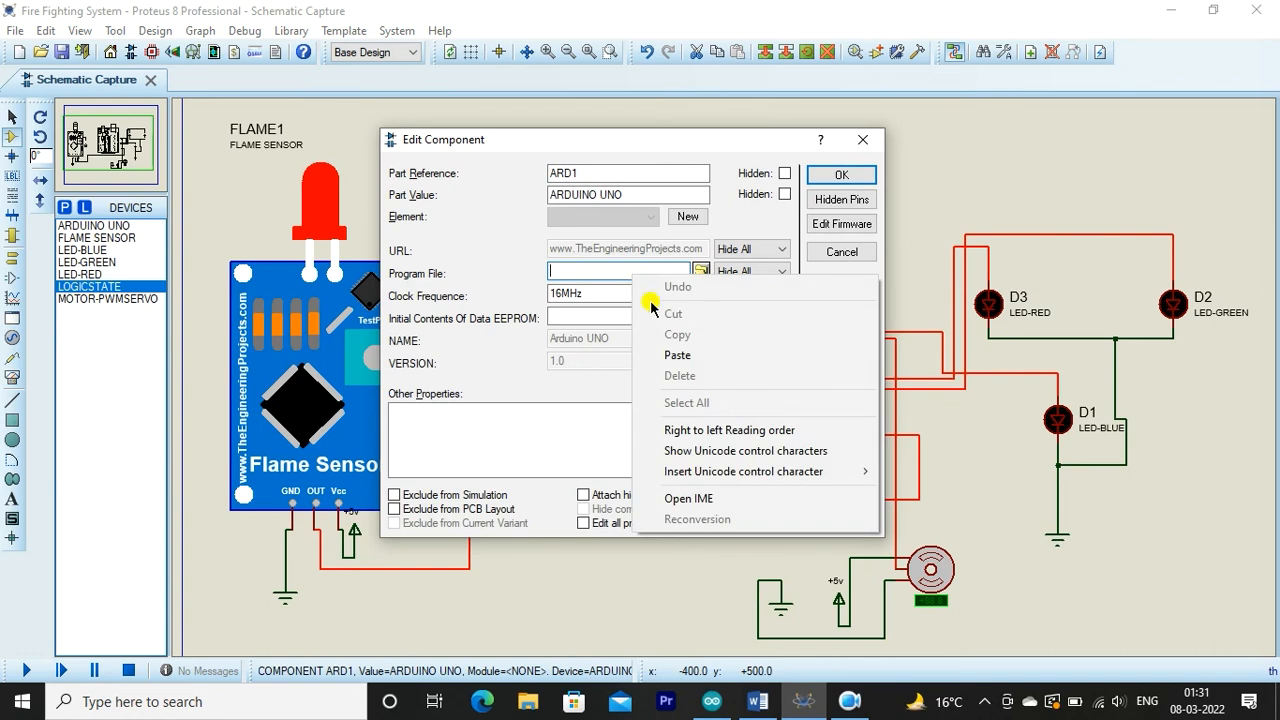
left_click(662, 356)
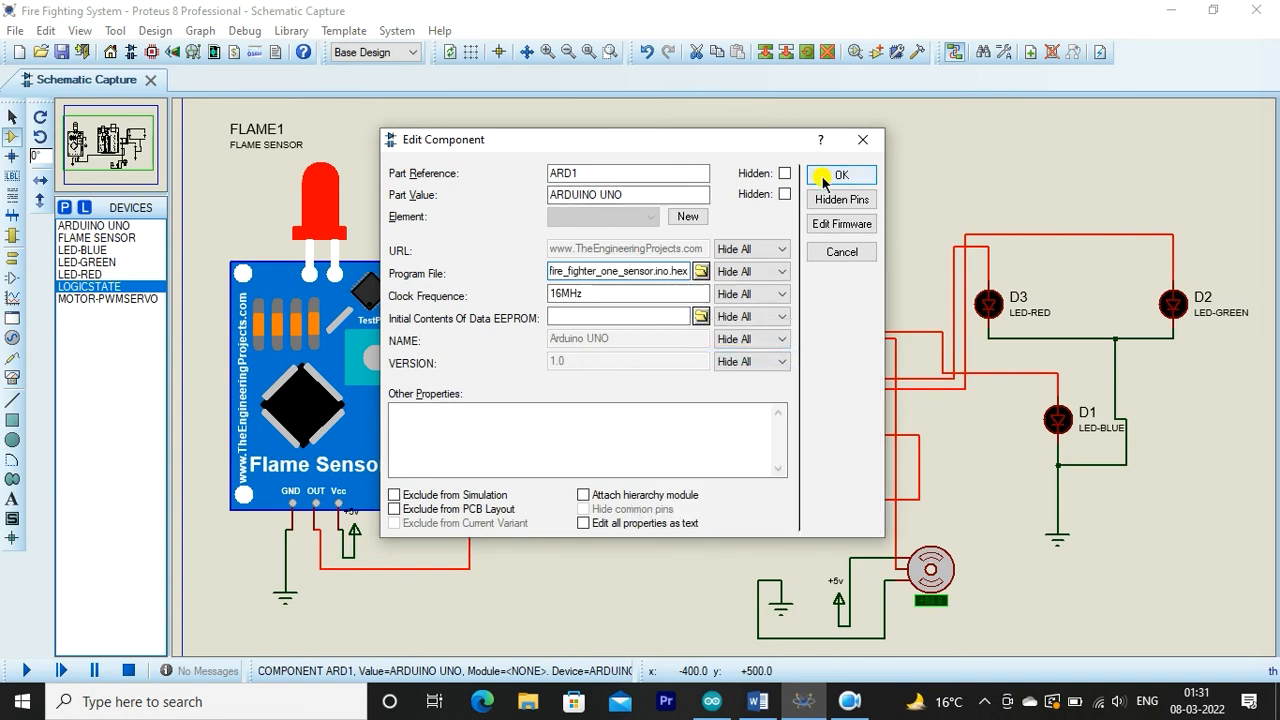
left_click(823, 177)
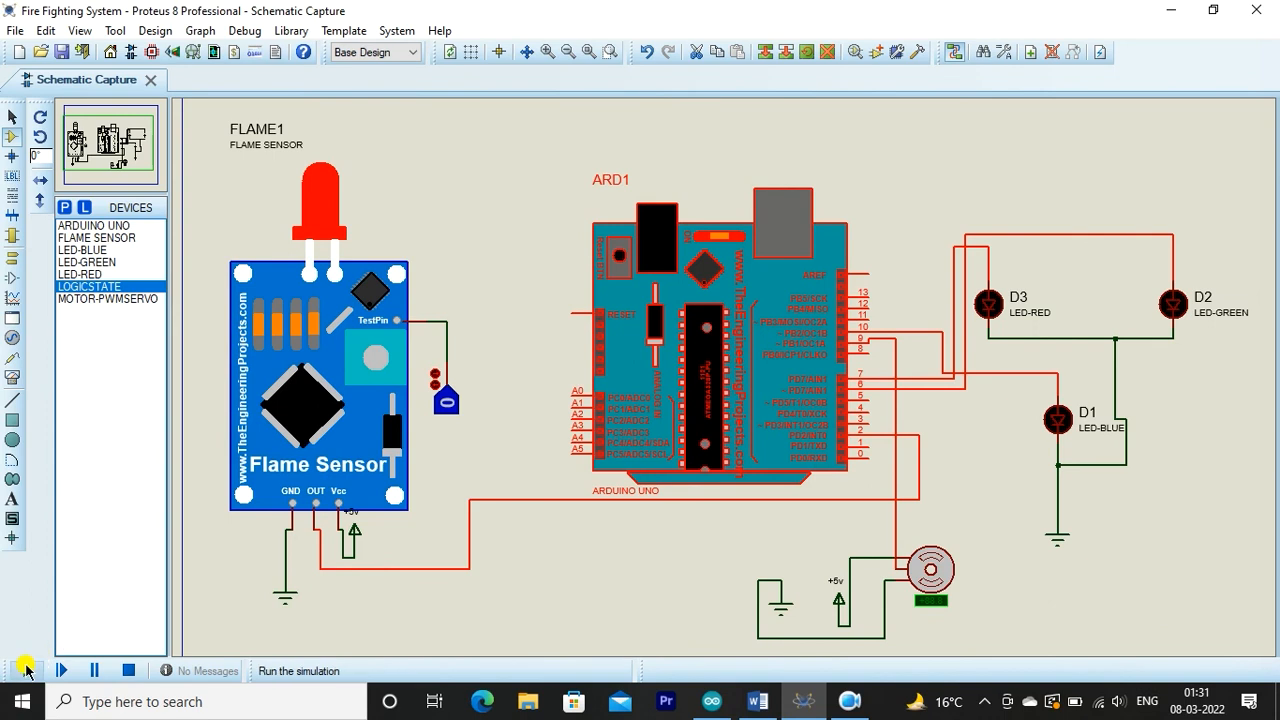
Run the simulation and toggle the logic state on the flame sensor's TestPin to 1 and back to 0
left_click(26, 669)
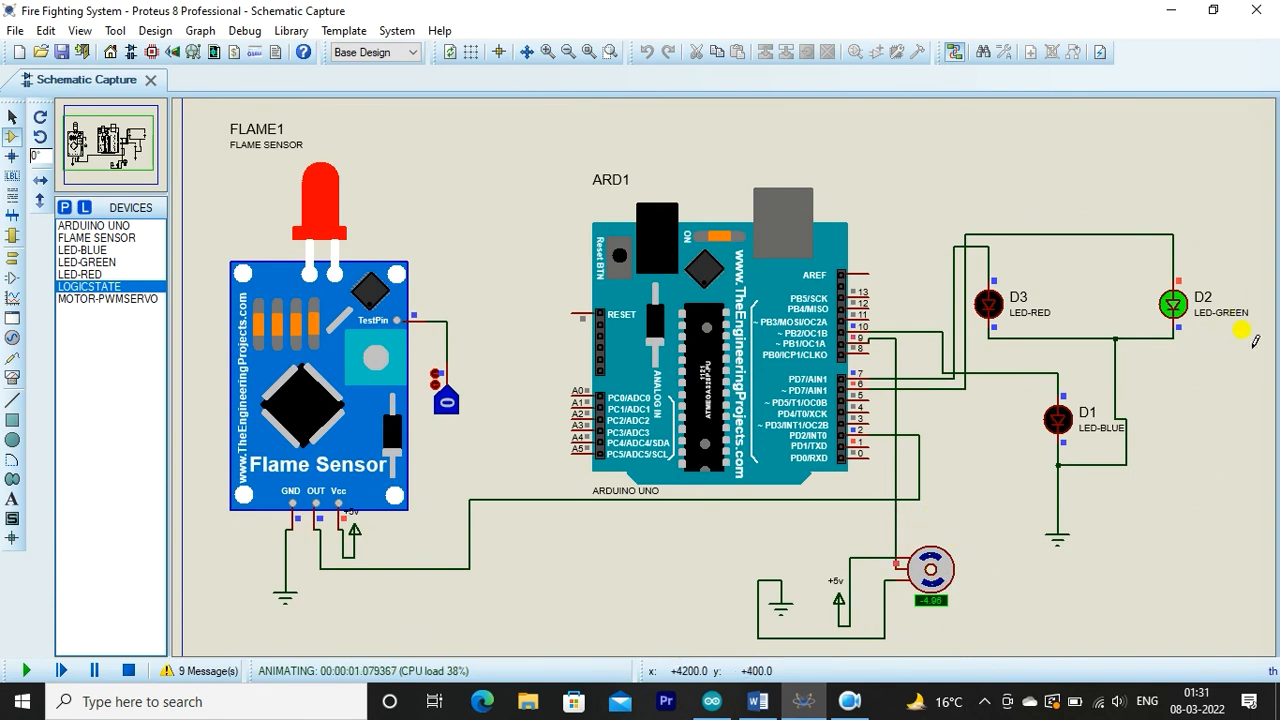
left_click(446, 404)
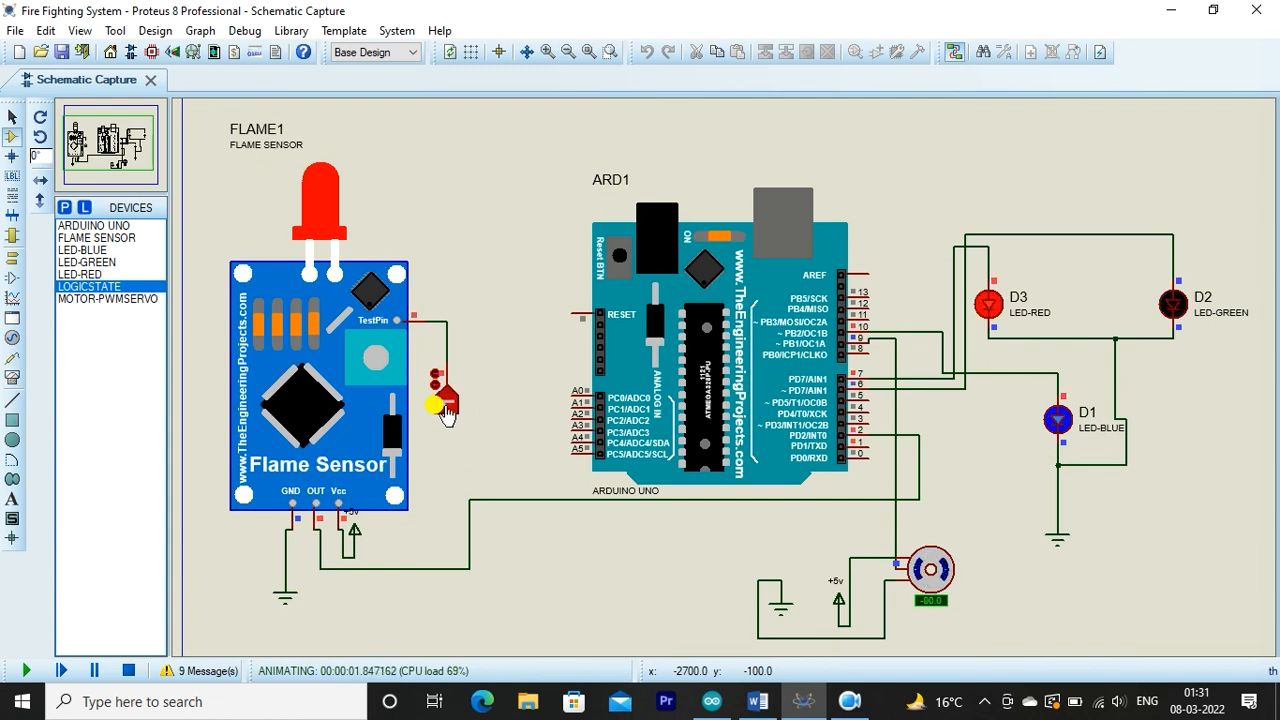
left_click(446, 405)
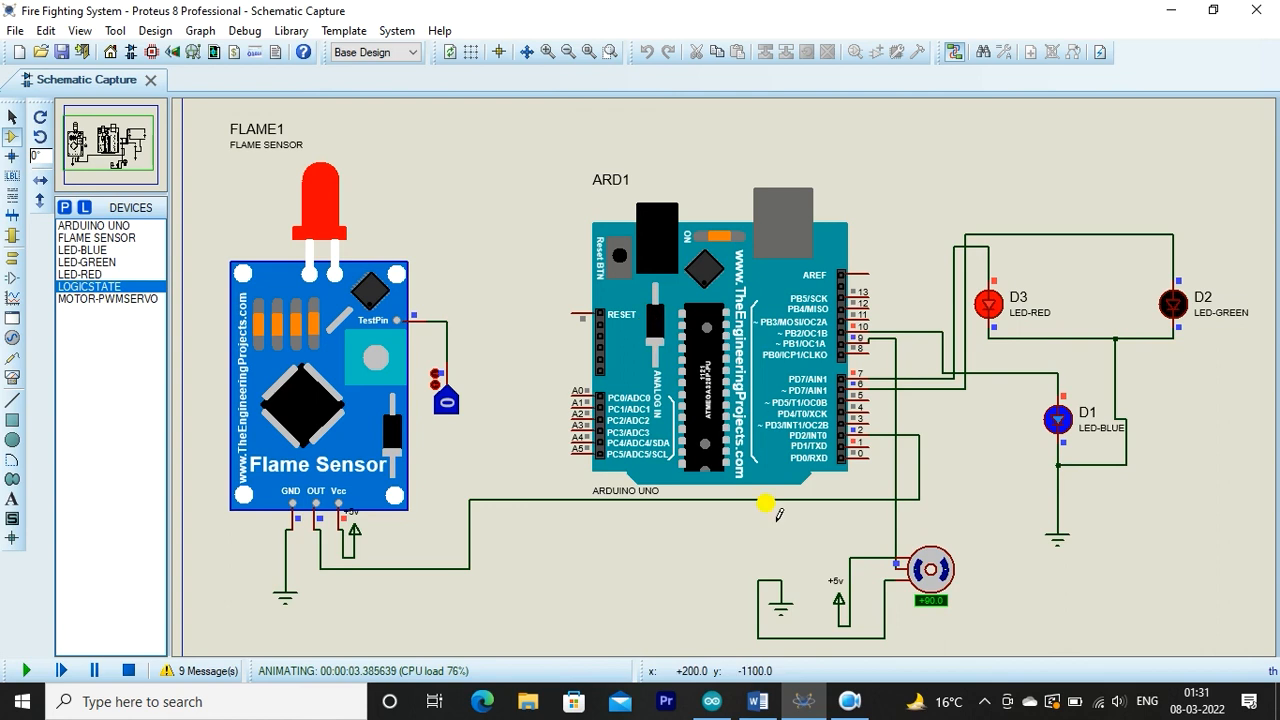
Switch to Word and add a new paragraph reading "So, when there is no fire, green led indicate safe."
left_click(759, 702)
key("Return")
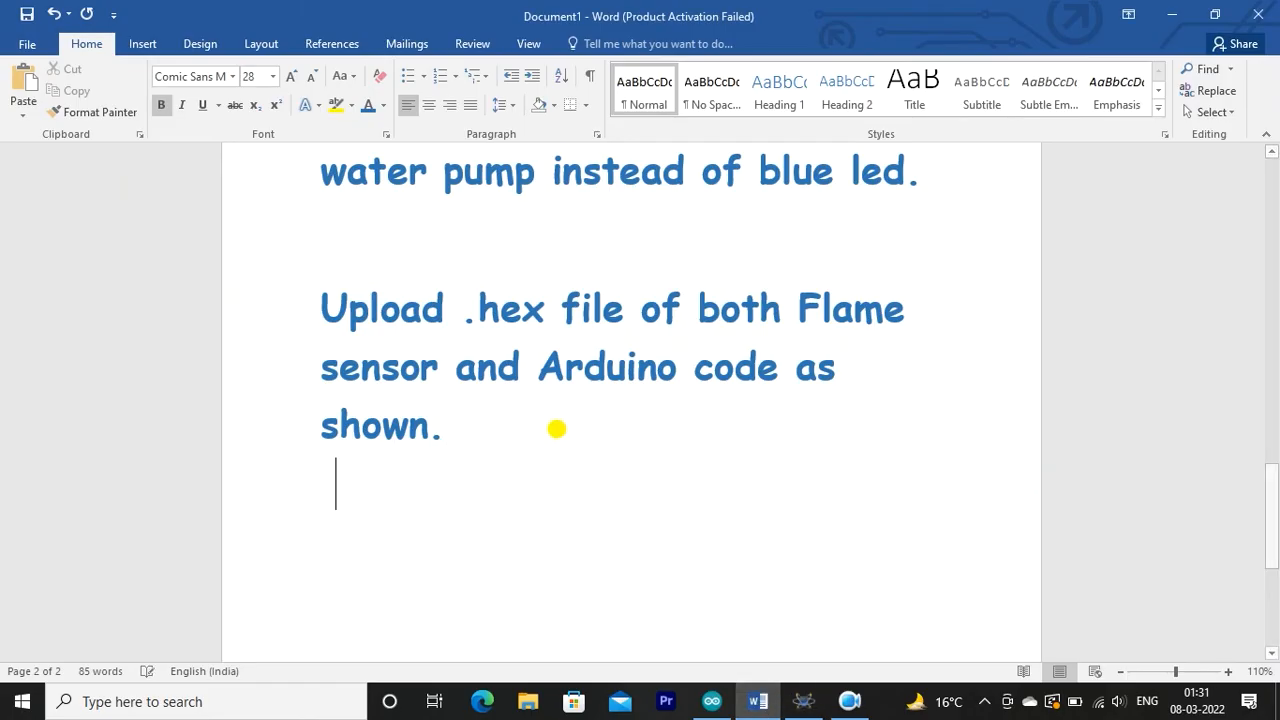
type("So")
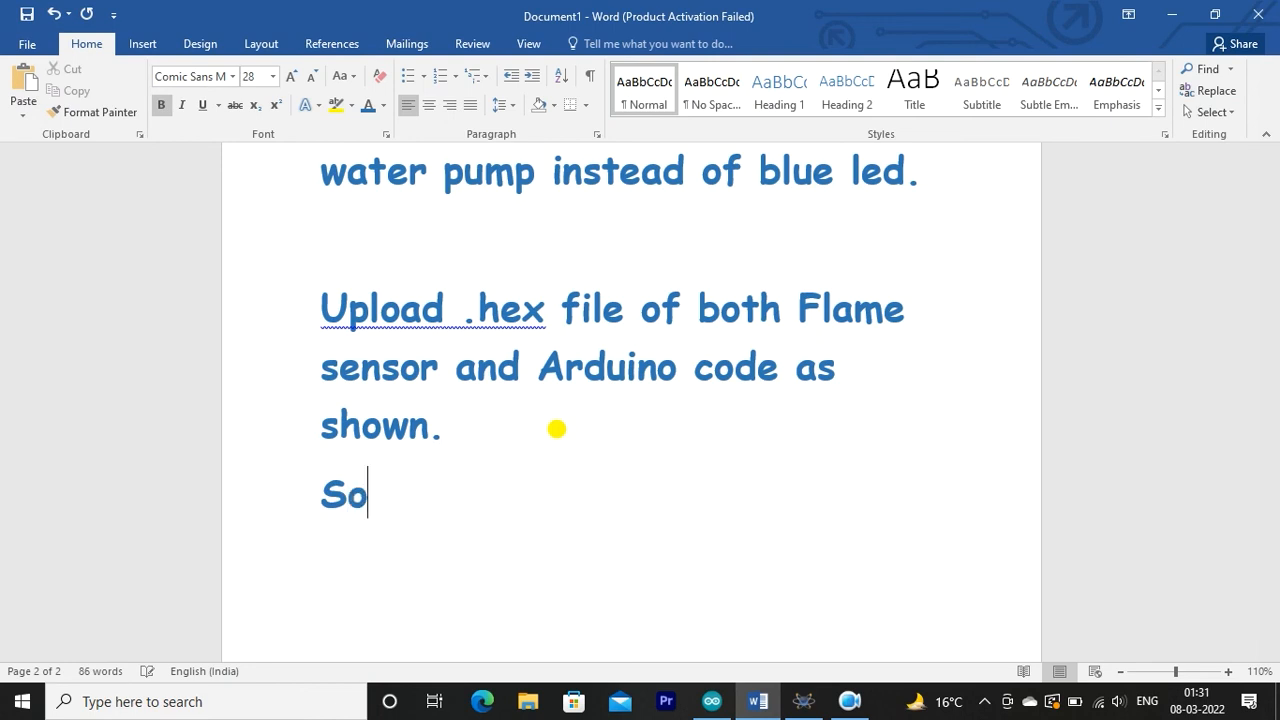
type(", when ")
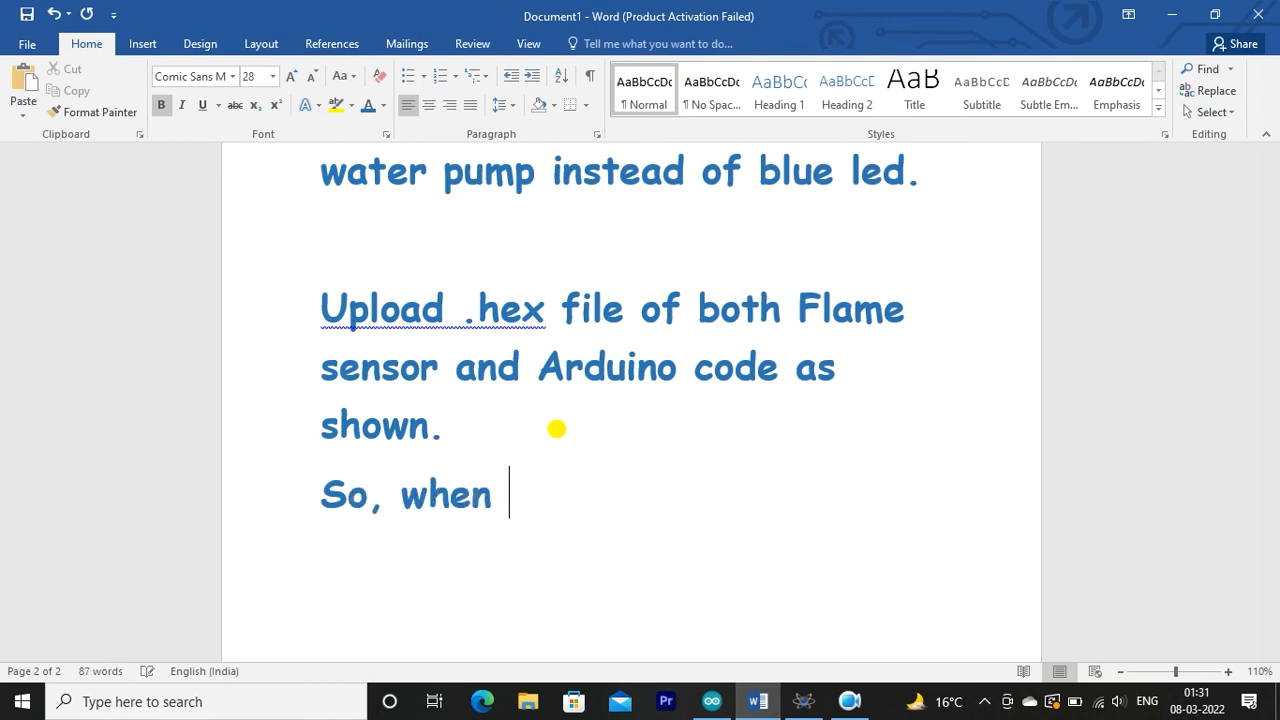
type("there is")
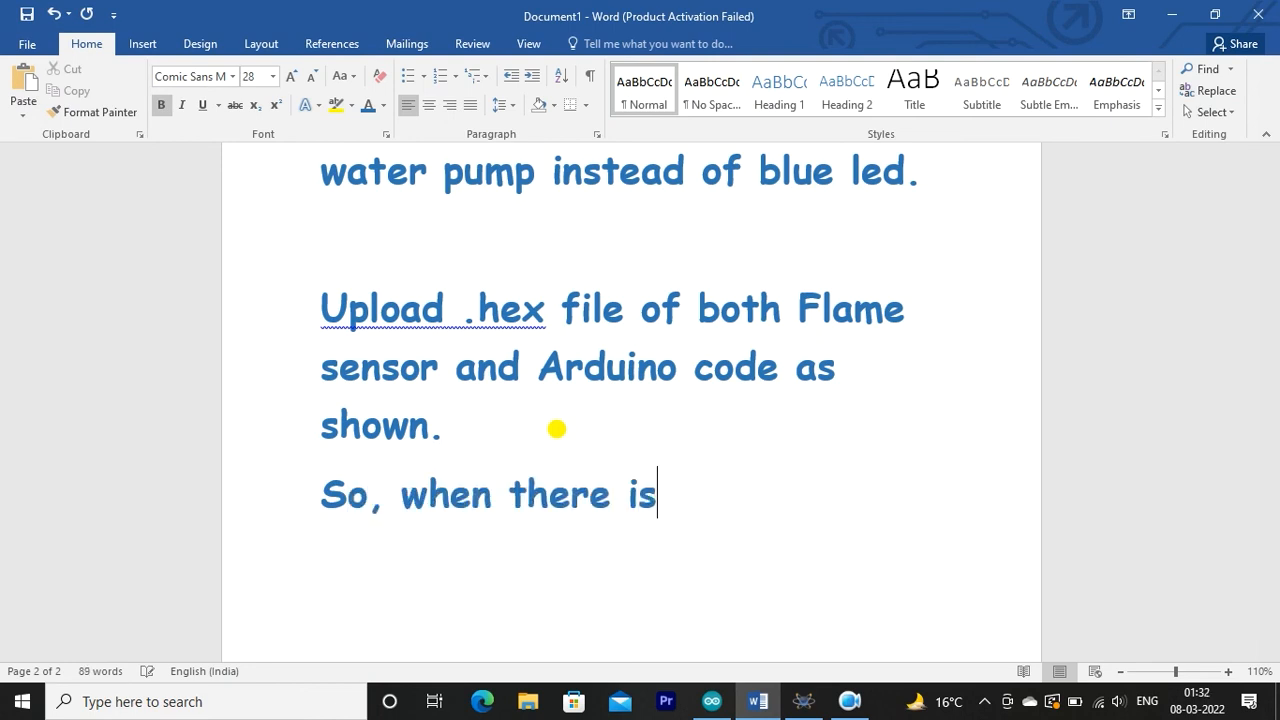
type(" no fire")
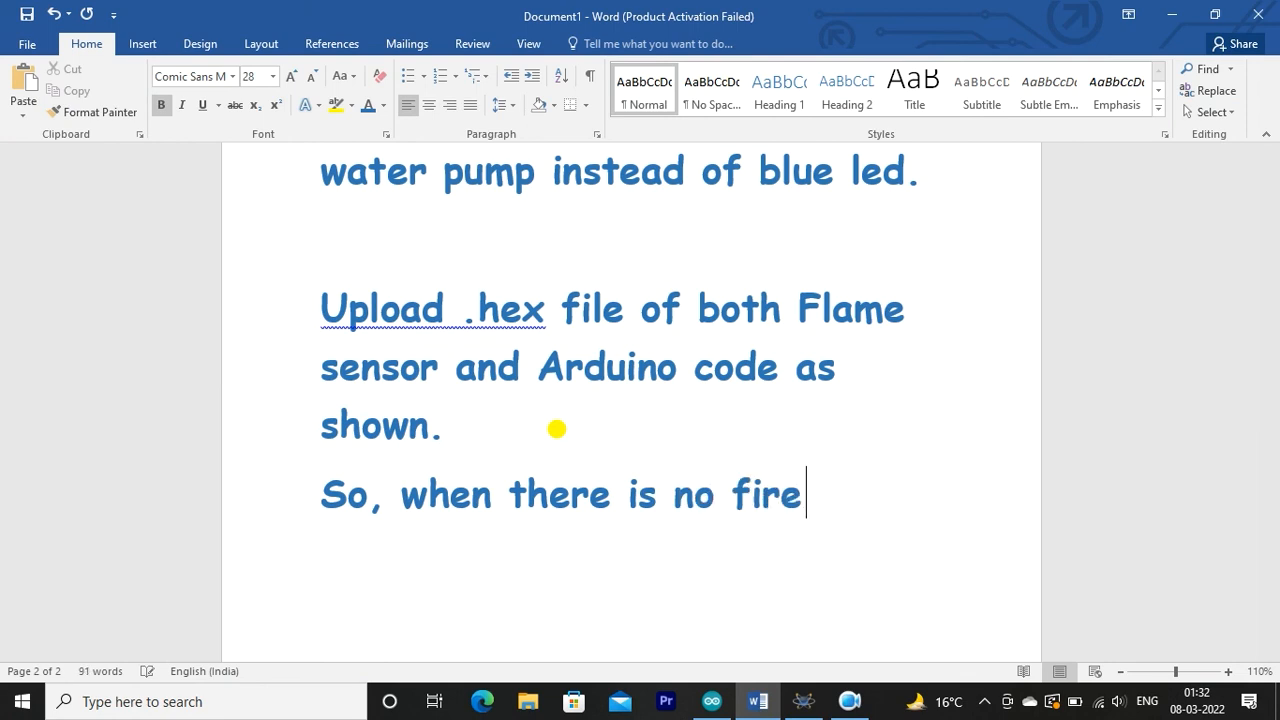
type(", gr")
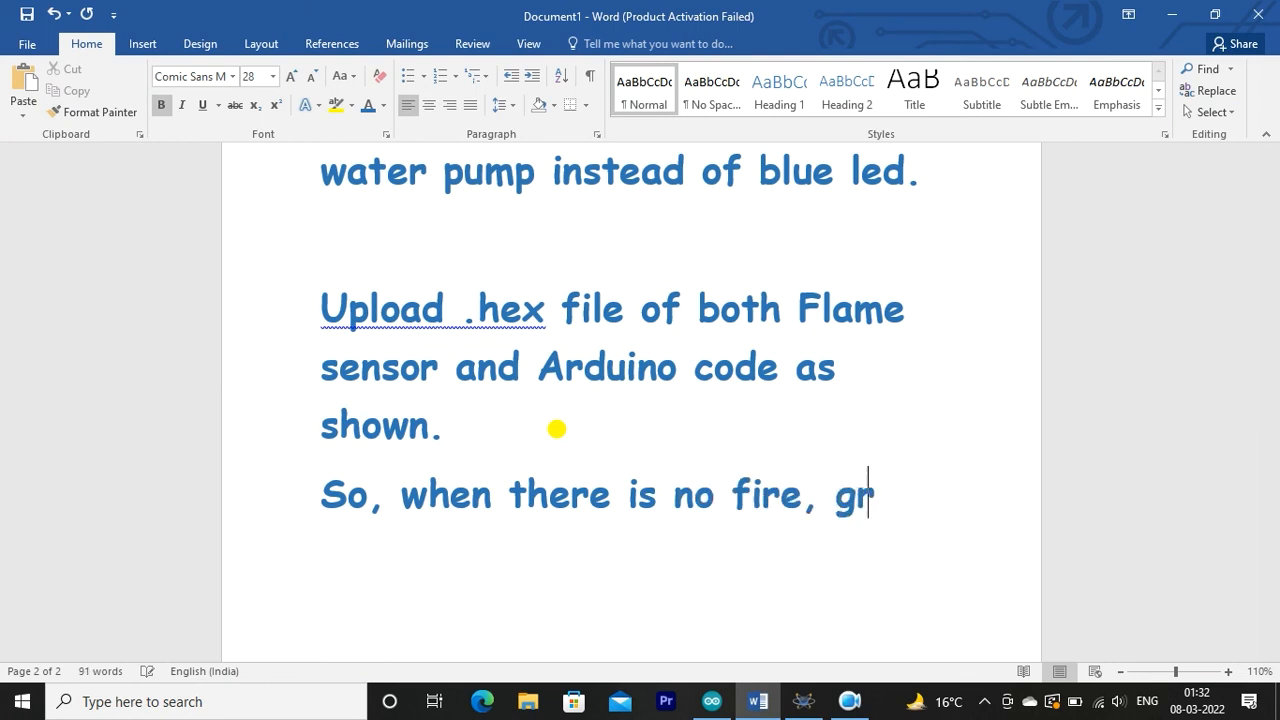
type("een leds")
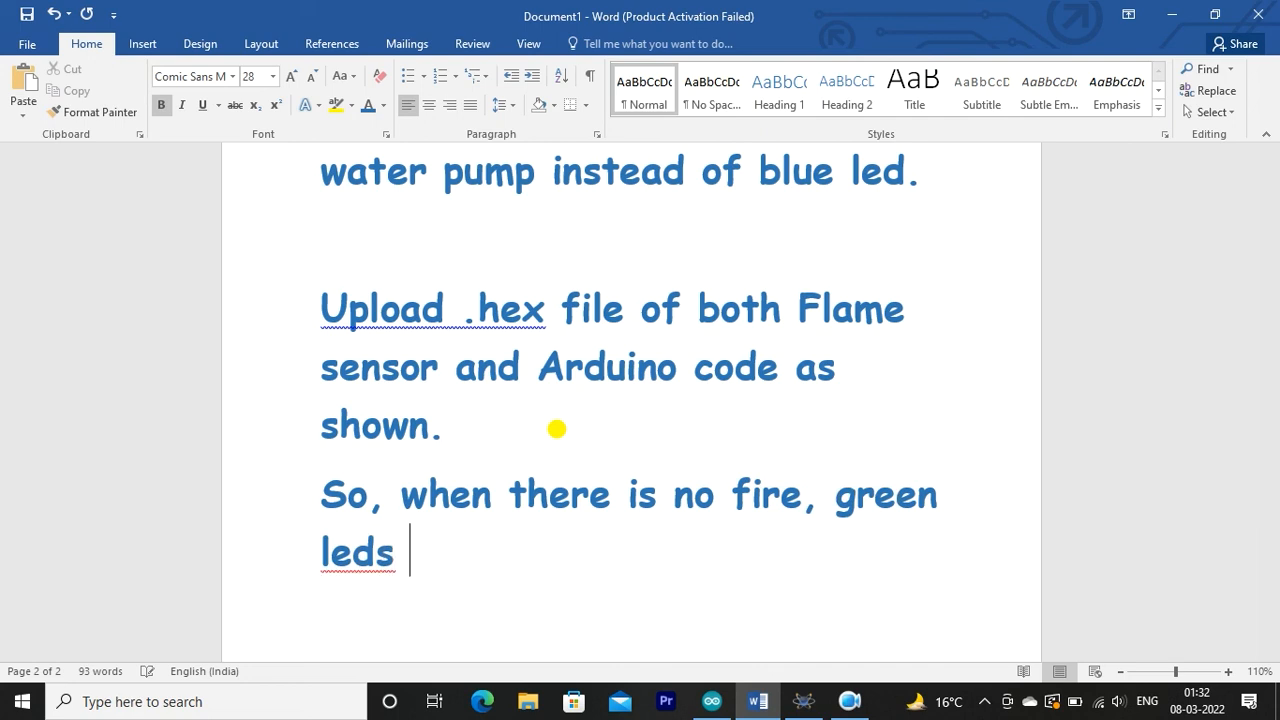
key("BackSpace")
key("BackSpace")
type("ind")
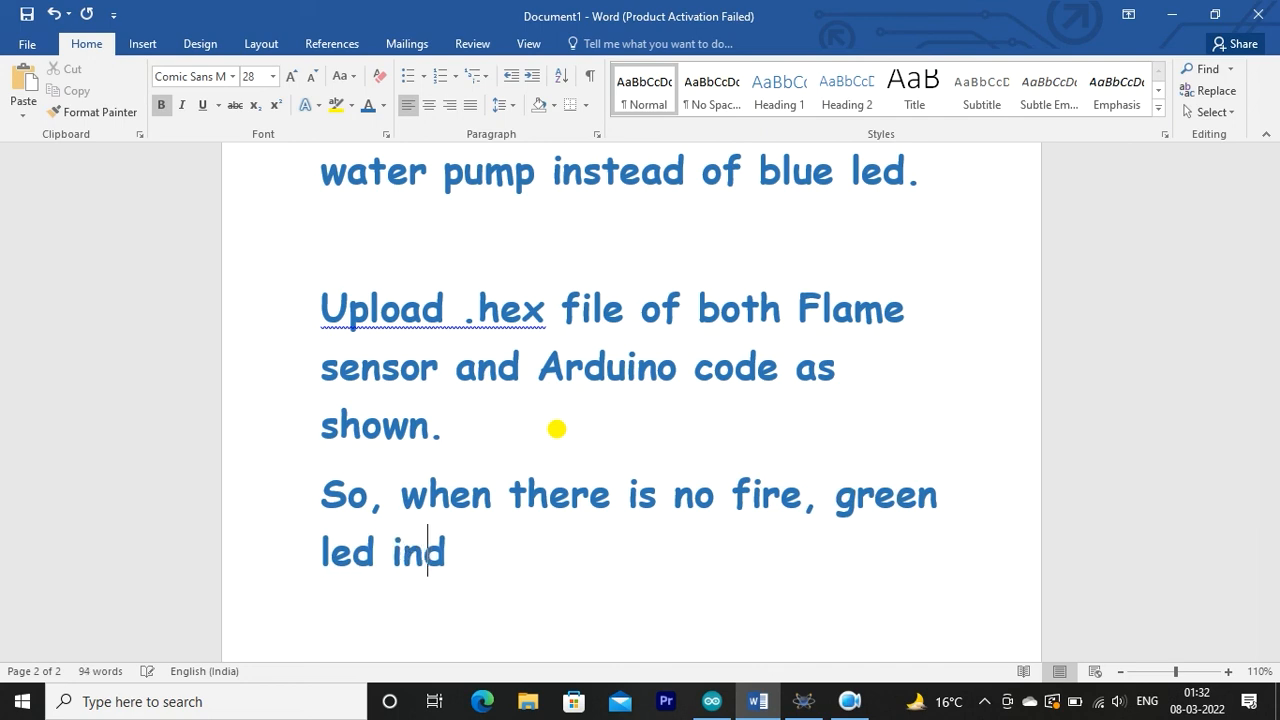
type("icate sfa")
key("BackSpace")
key("BackSpace")
type("a")
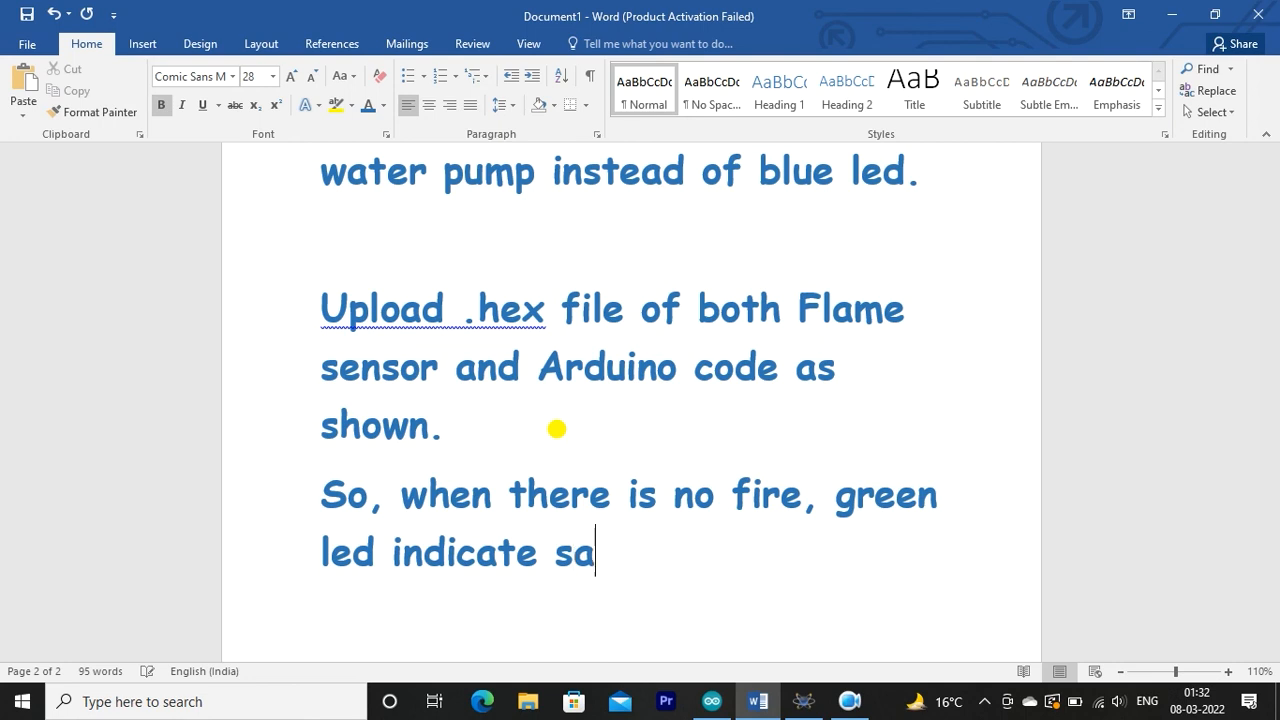
type("fe.")
Add a paragraph reading "When there is fire, red led turns on and servo motor starts rotating and water pump turns on till fire is not extinguished."
key("Return")
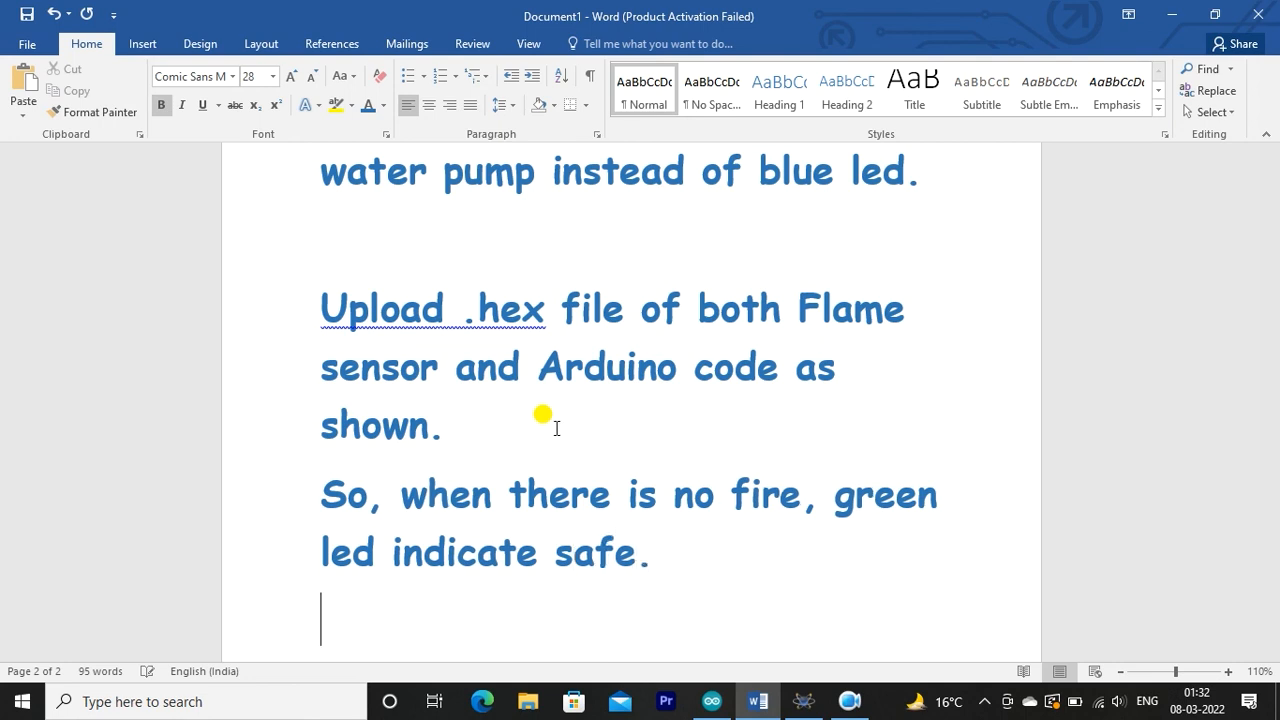
type("When ther")
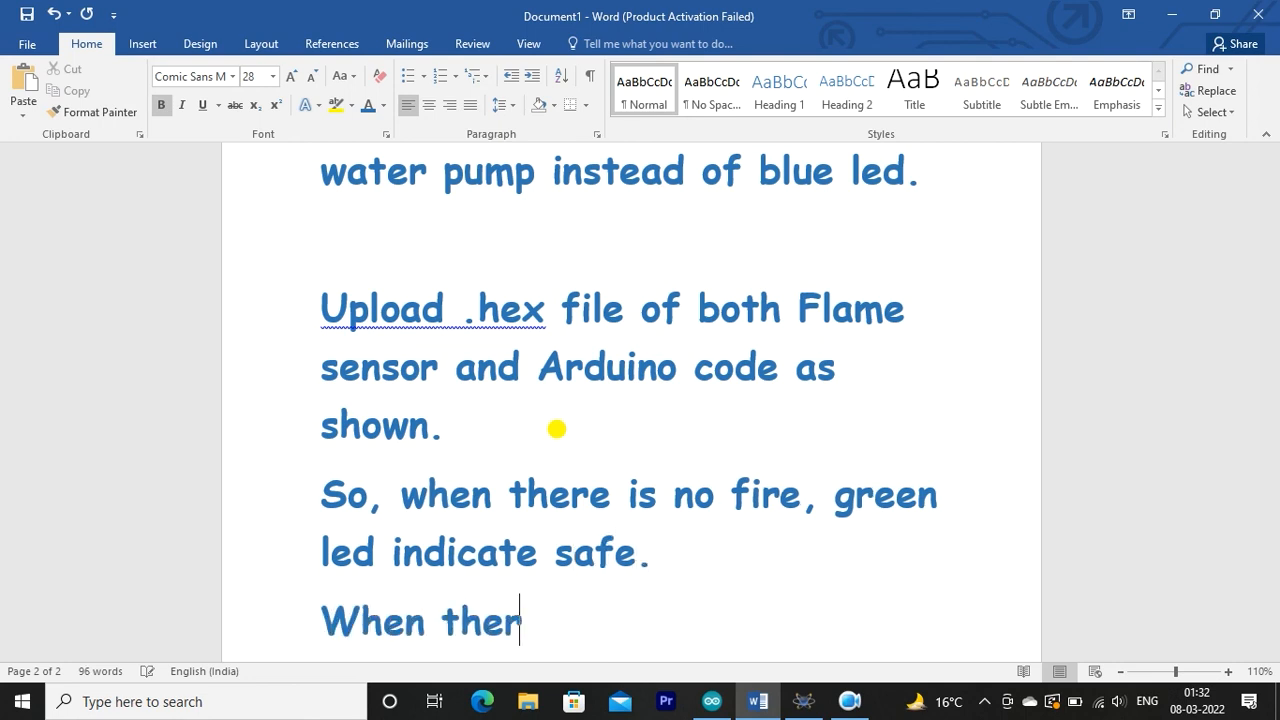
type("e is fir")
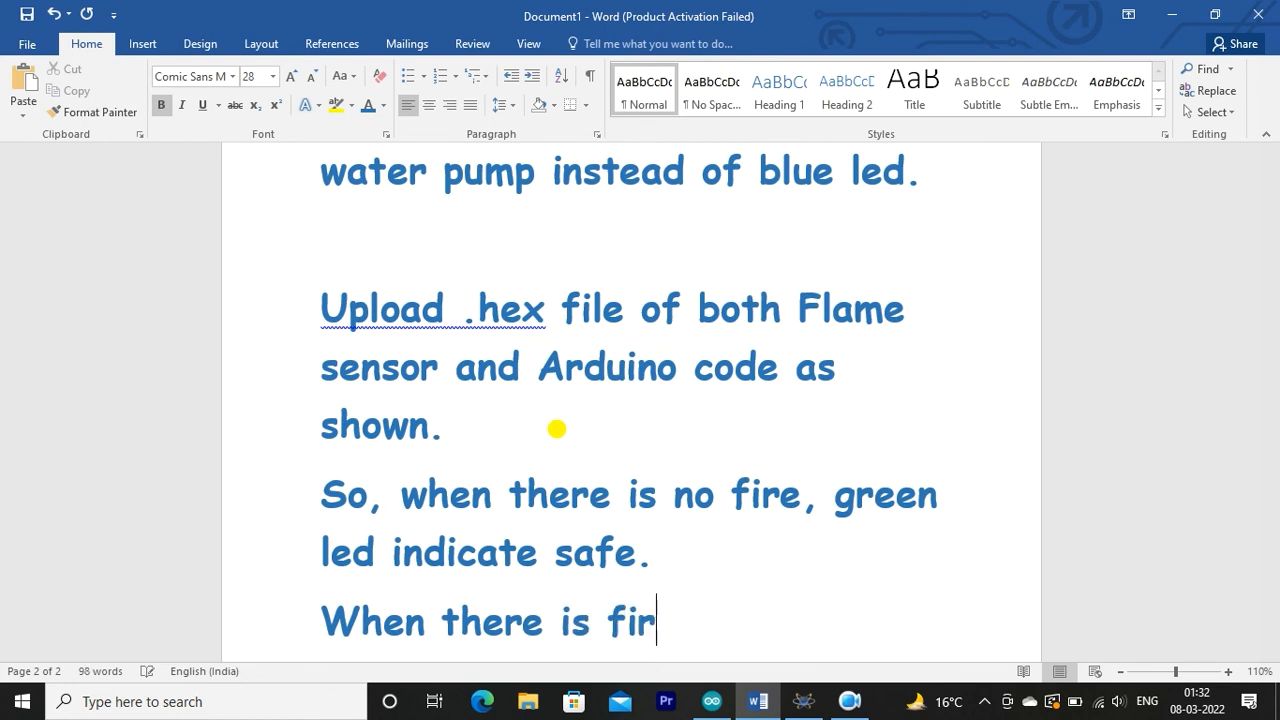
type("e, red led")
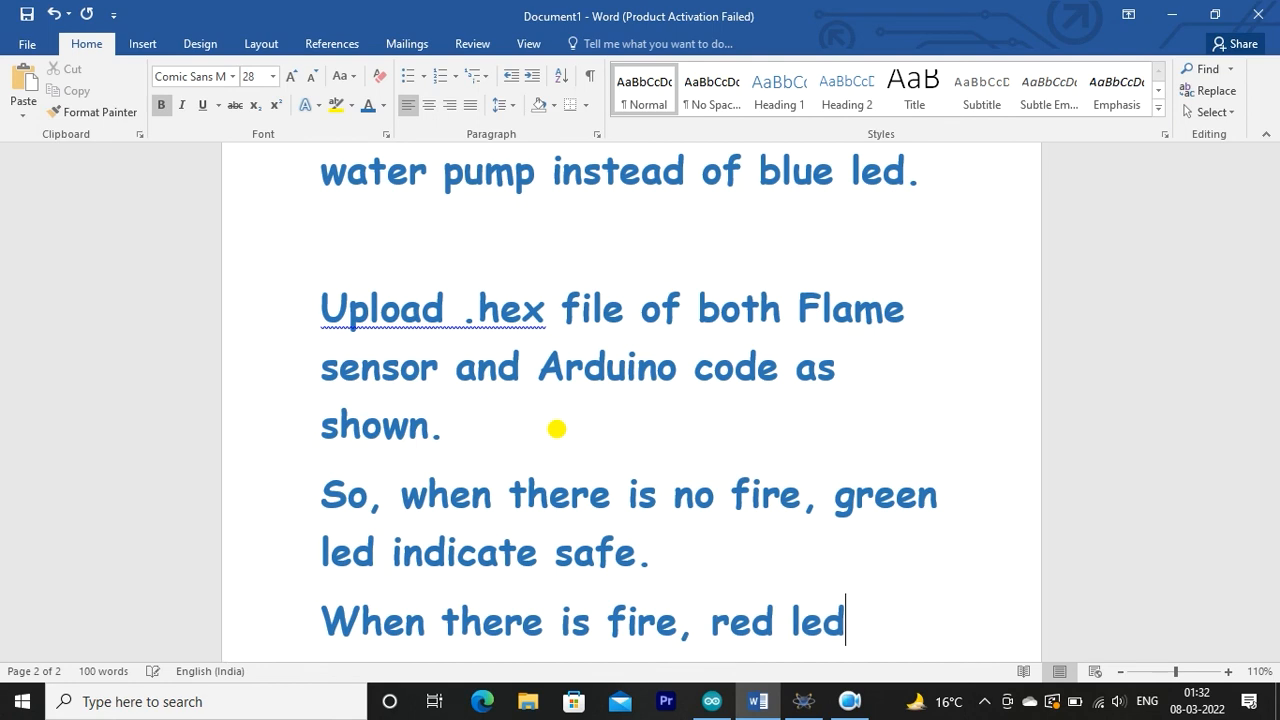
type(" turns ")
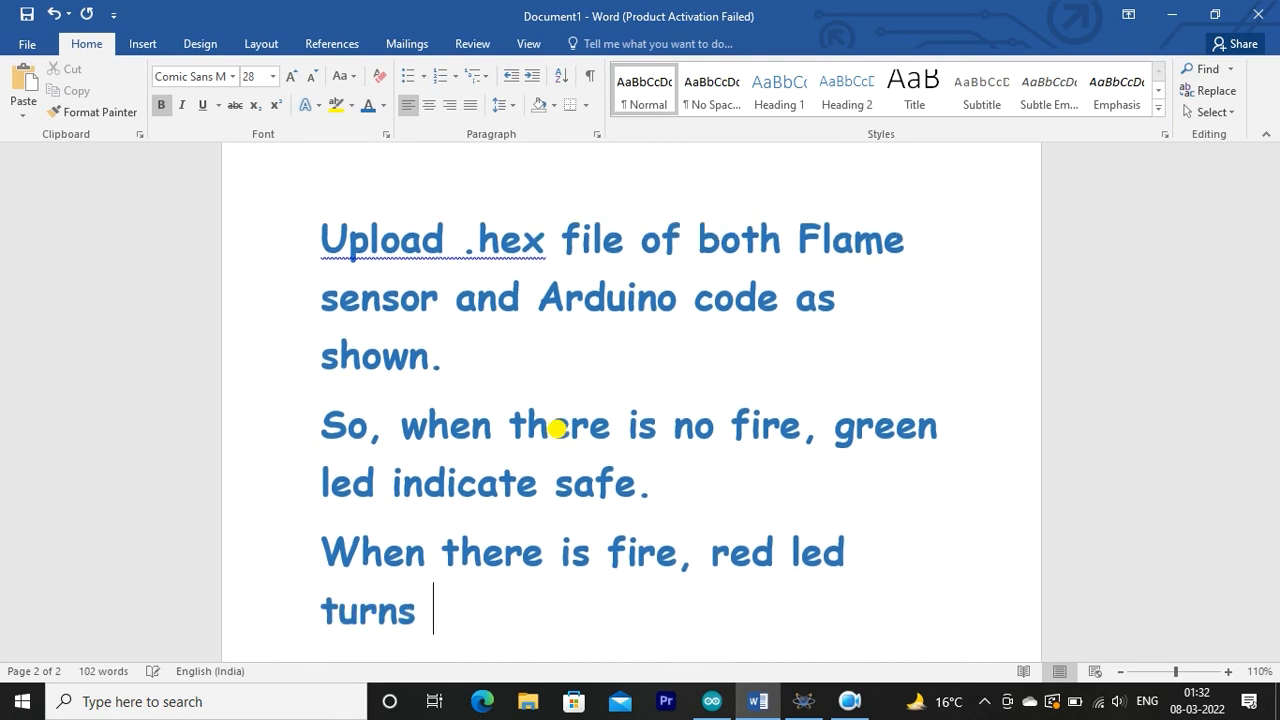
type("on and")
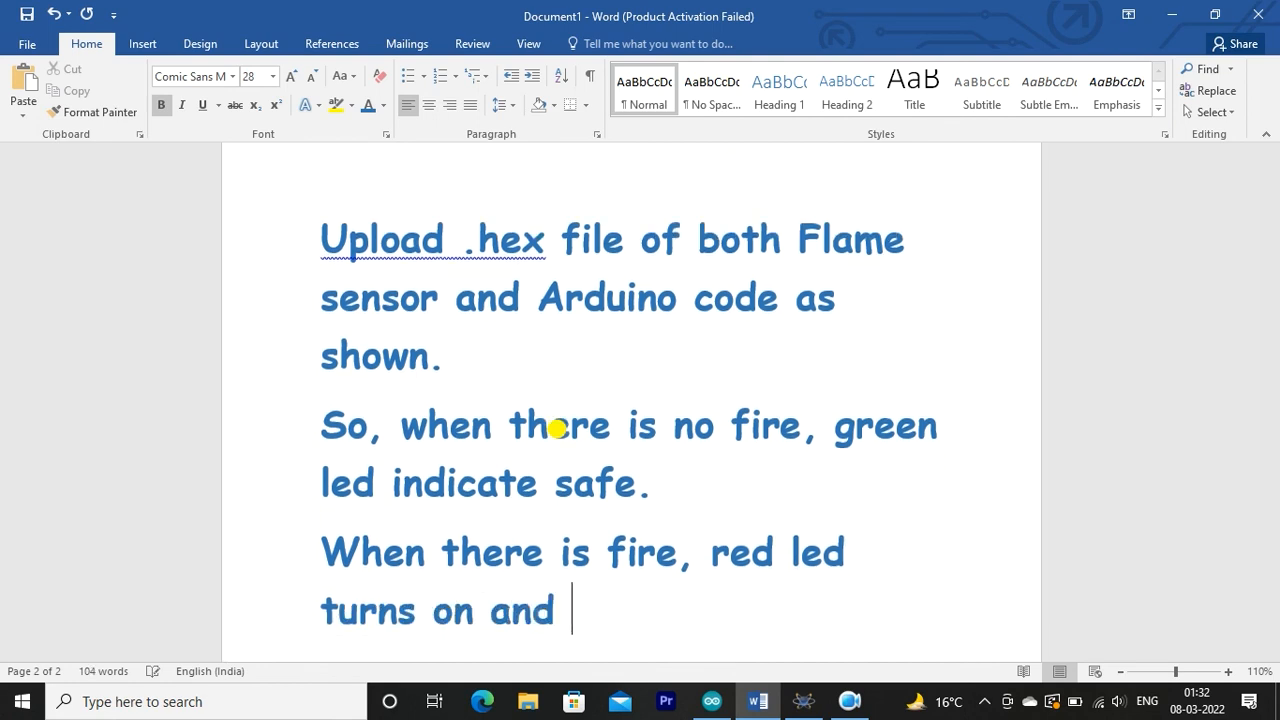
type(" servo m")
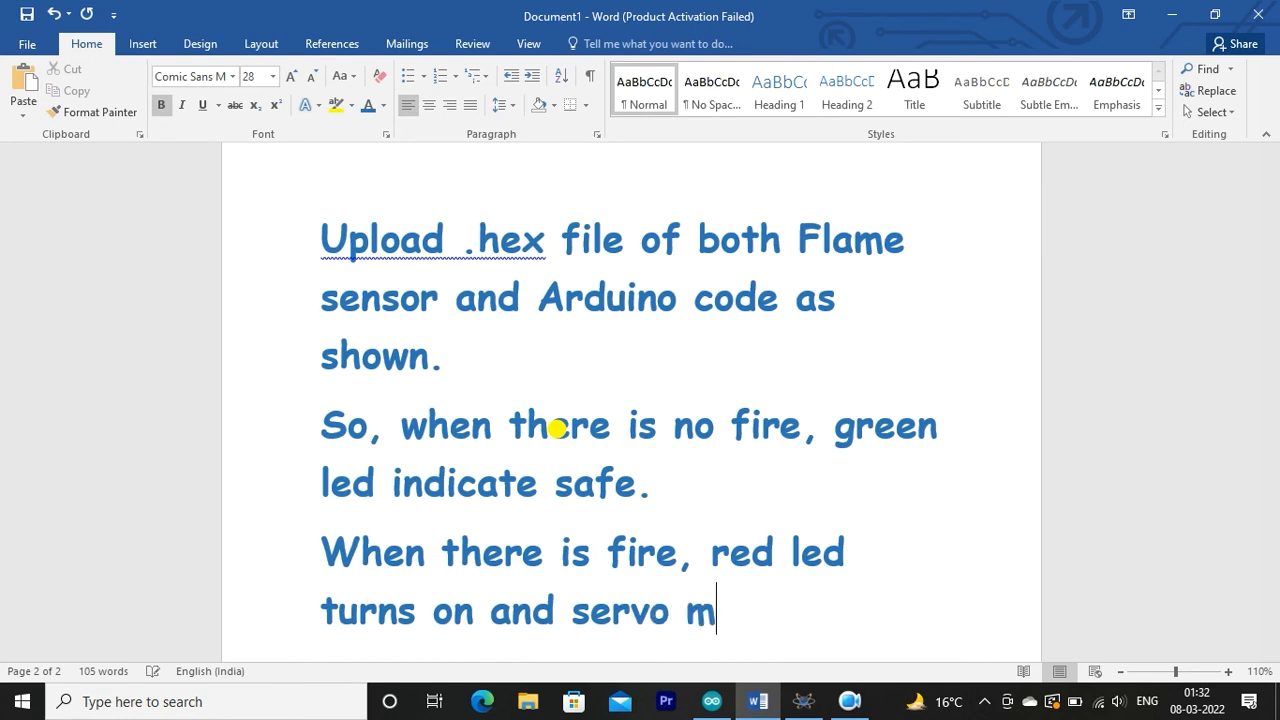
type("otor starts rotat")
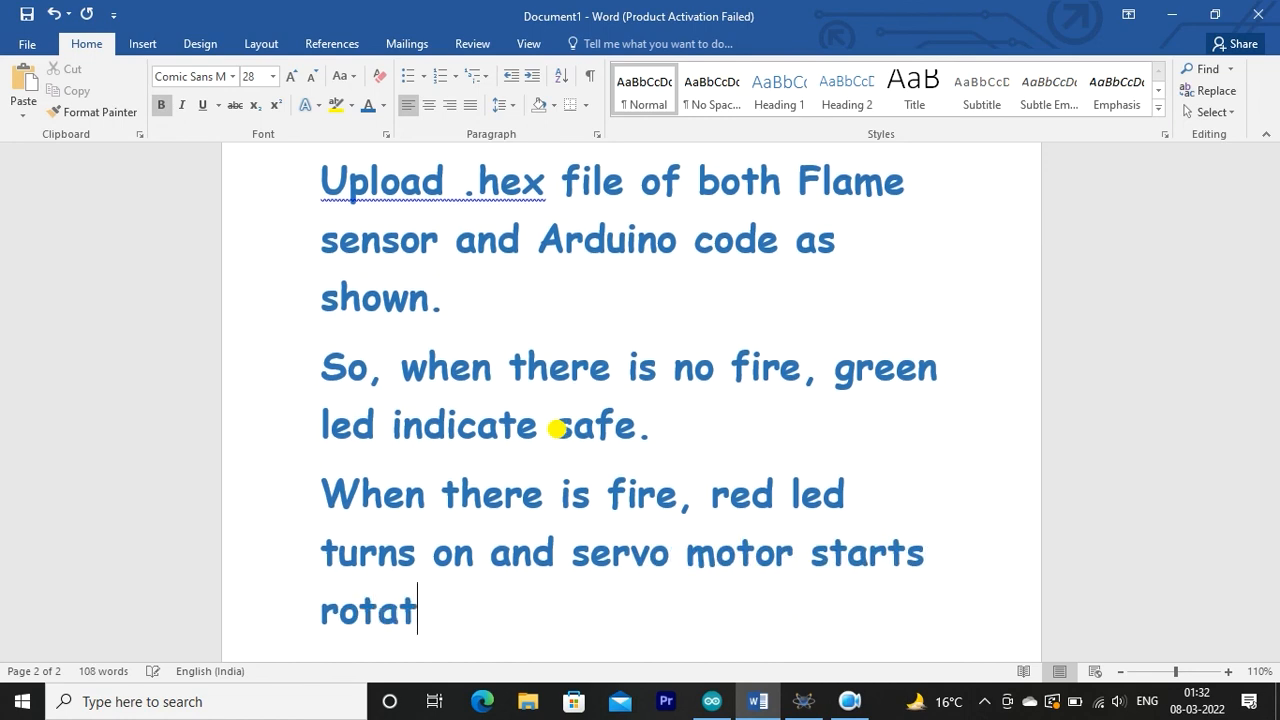
type("ing and")
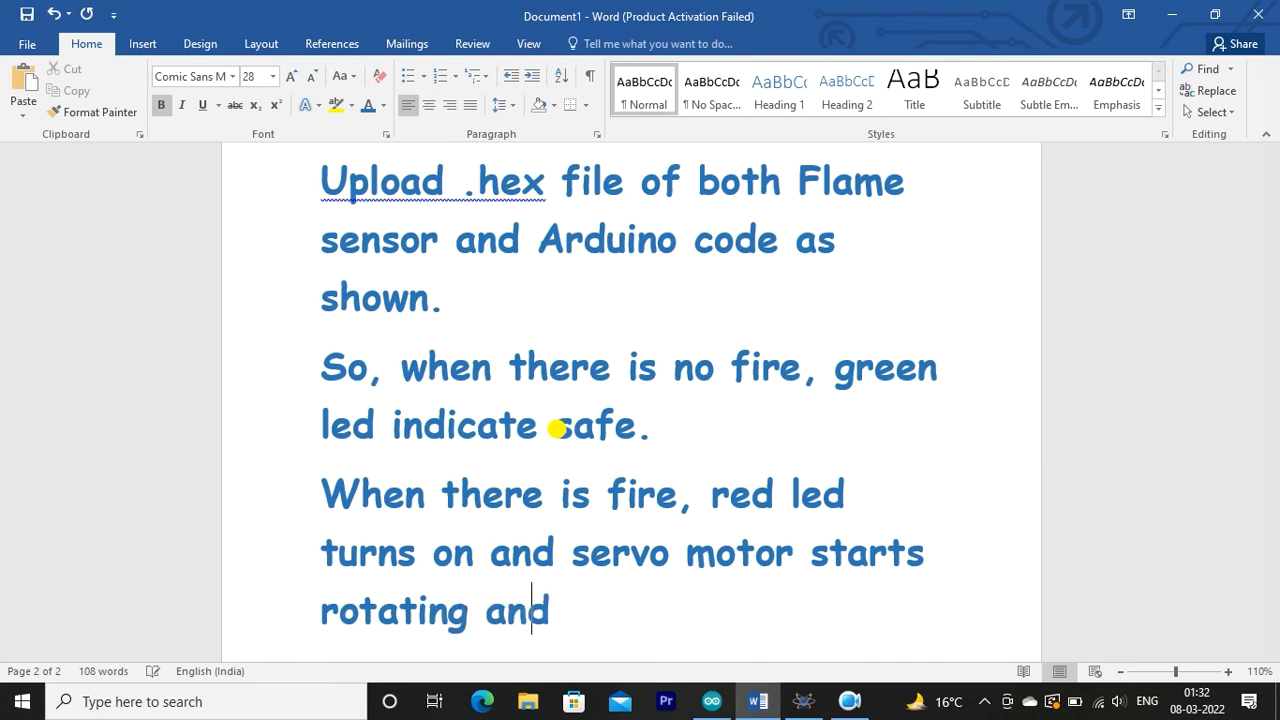
type(" water pu")
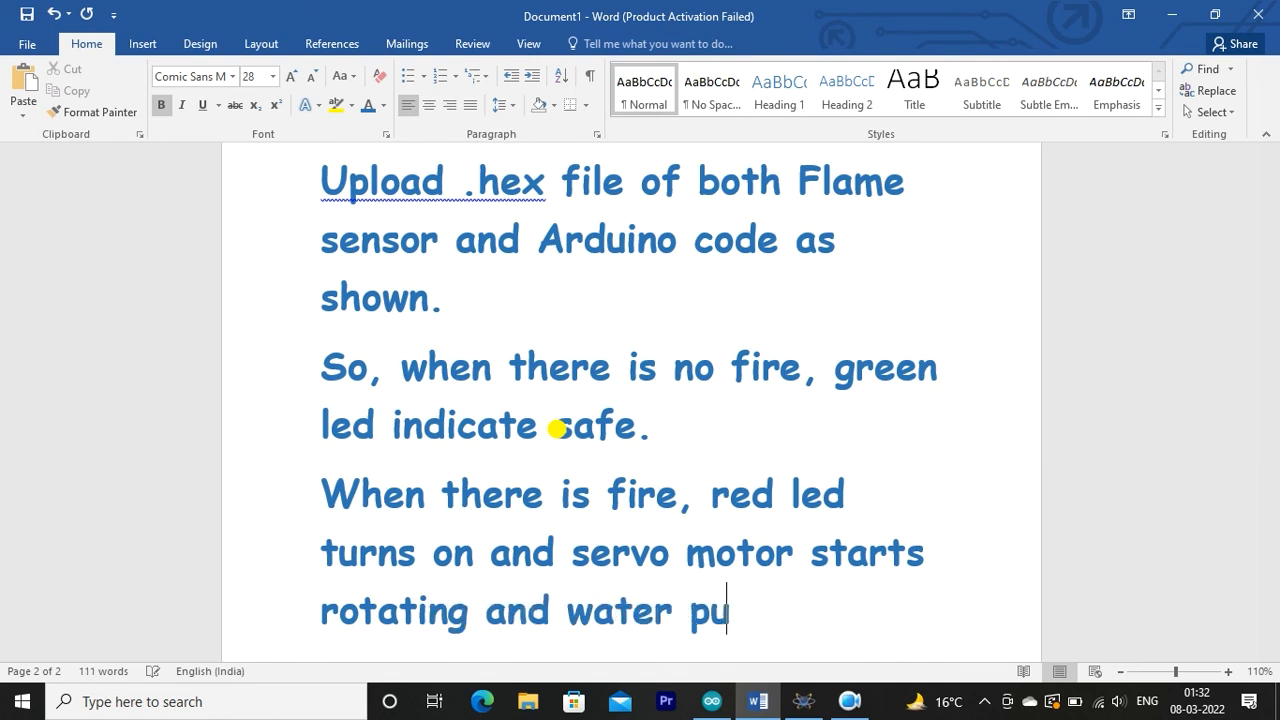
type("mp turns ")
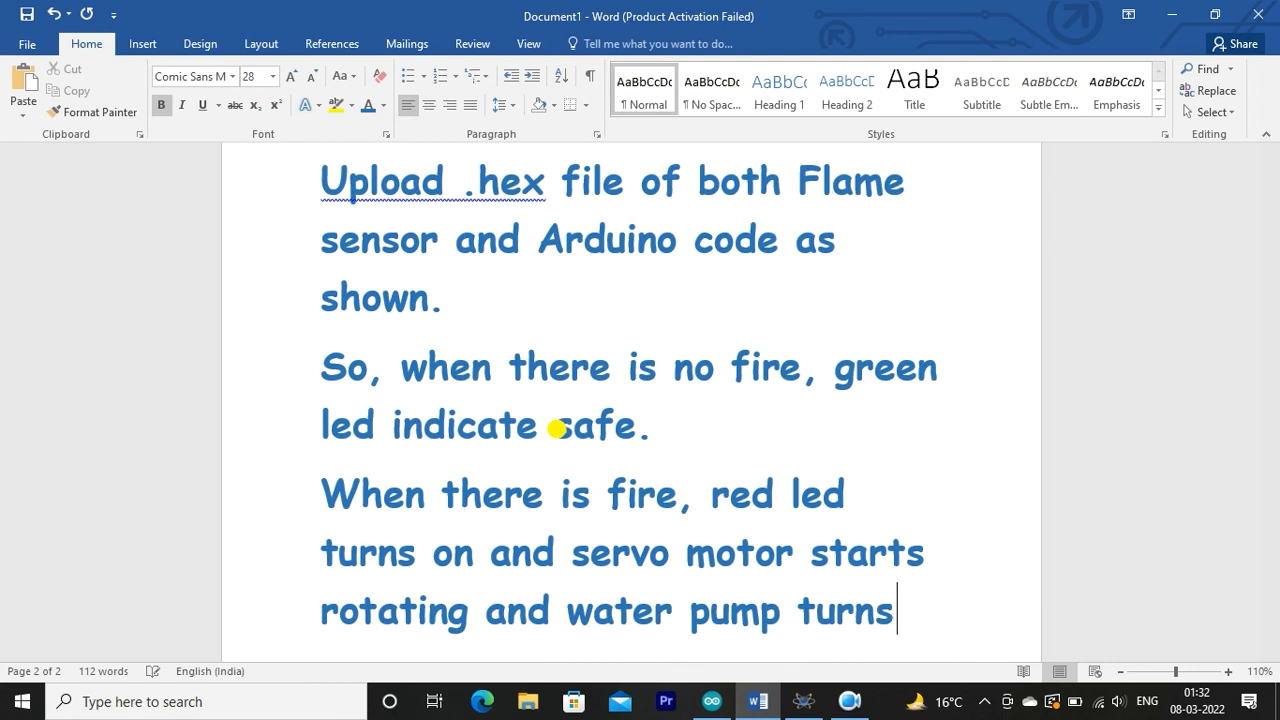
type("on t")
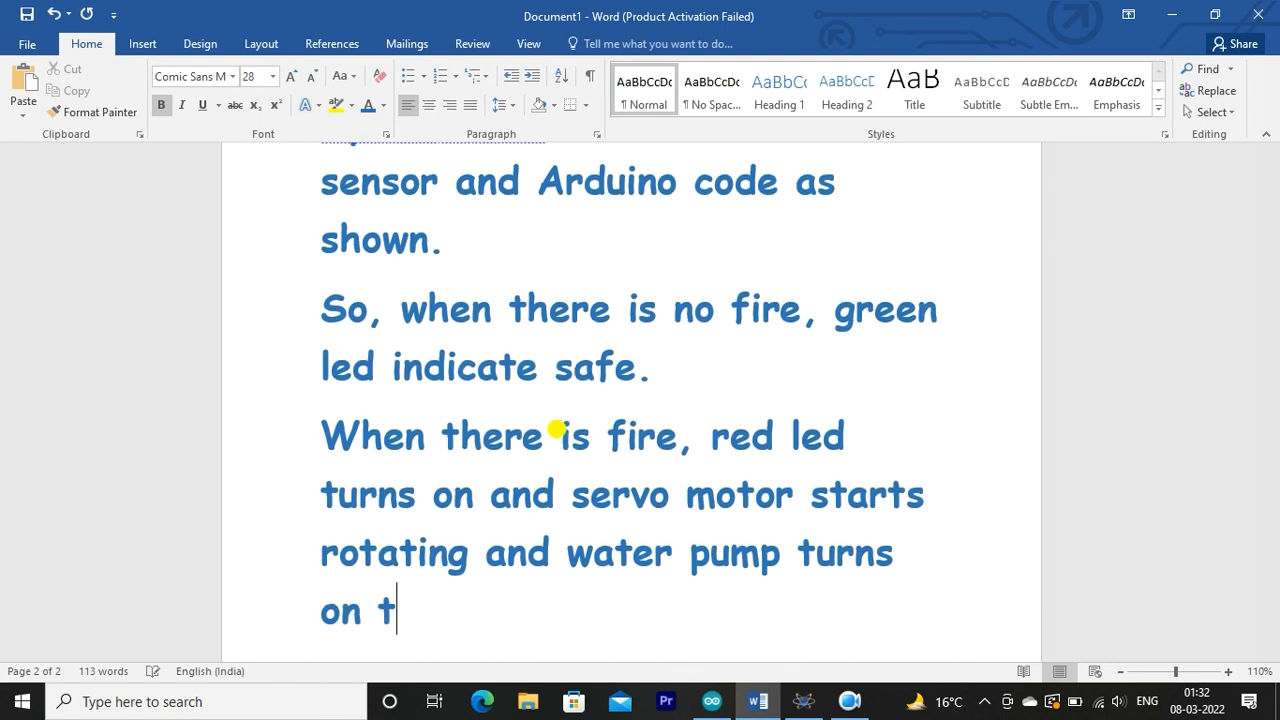
type("ill fire ")
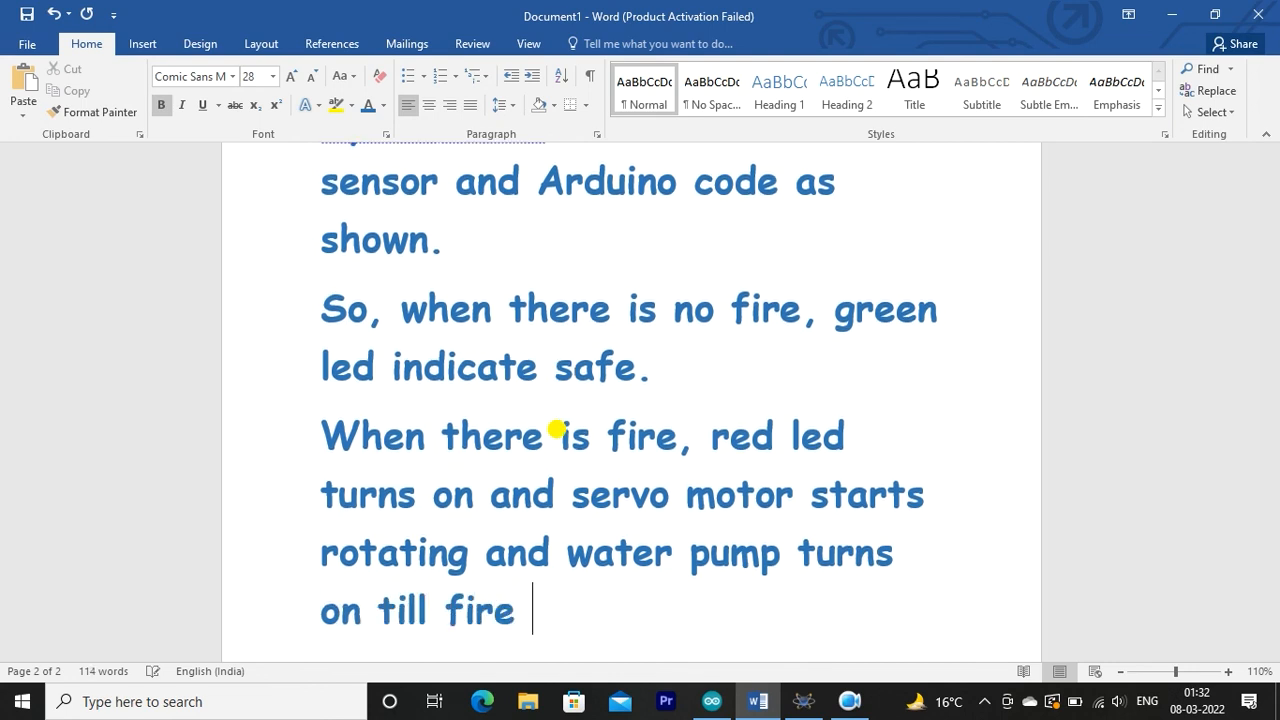
type("is not extinguished.")
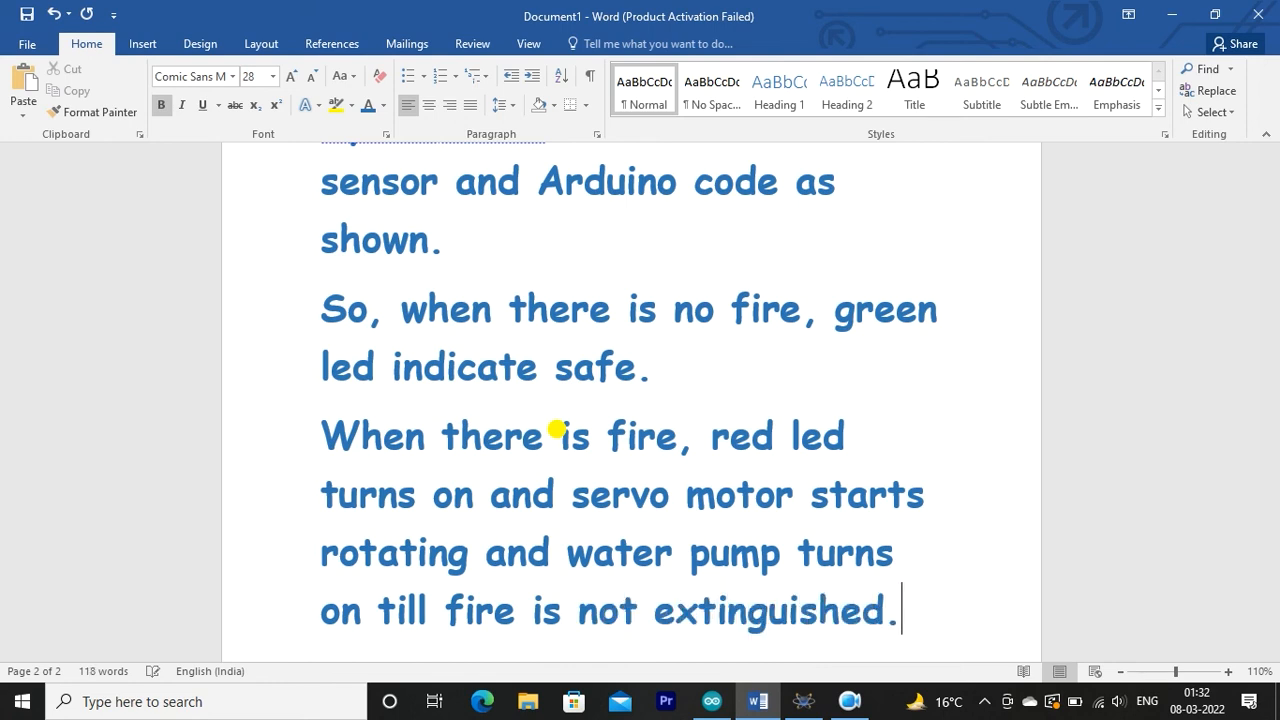
Switch to Proteus and toggle the flame sensor's TestPin logic state to 1 and back to 0 in the running simulation
scroll(740, 600, "down", 3)
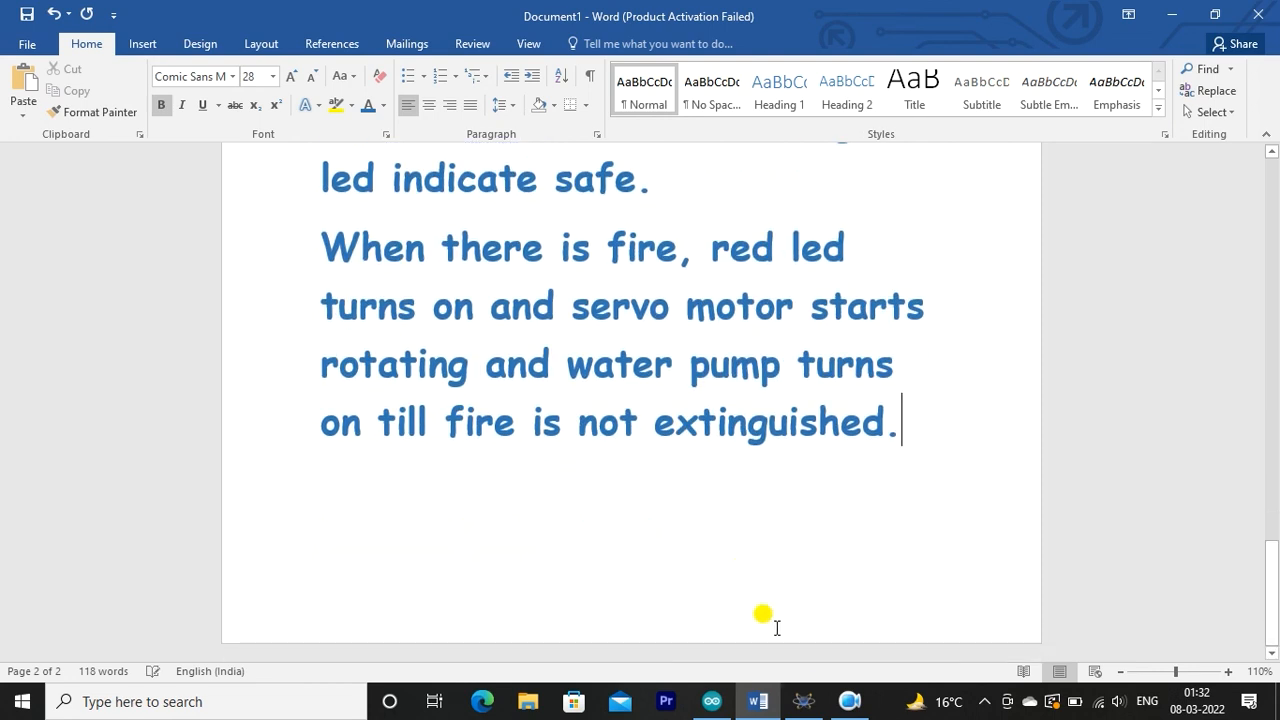
left_click(804, 701)
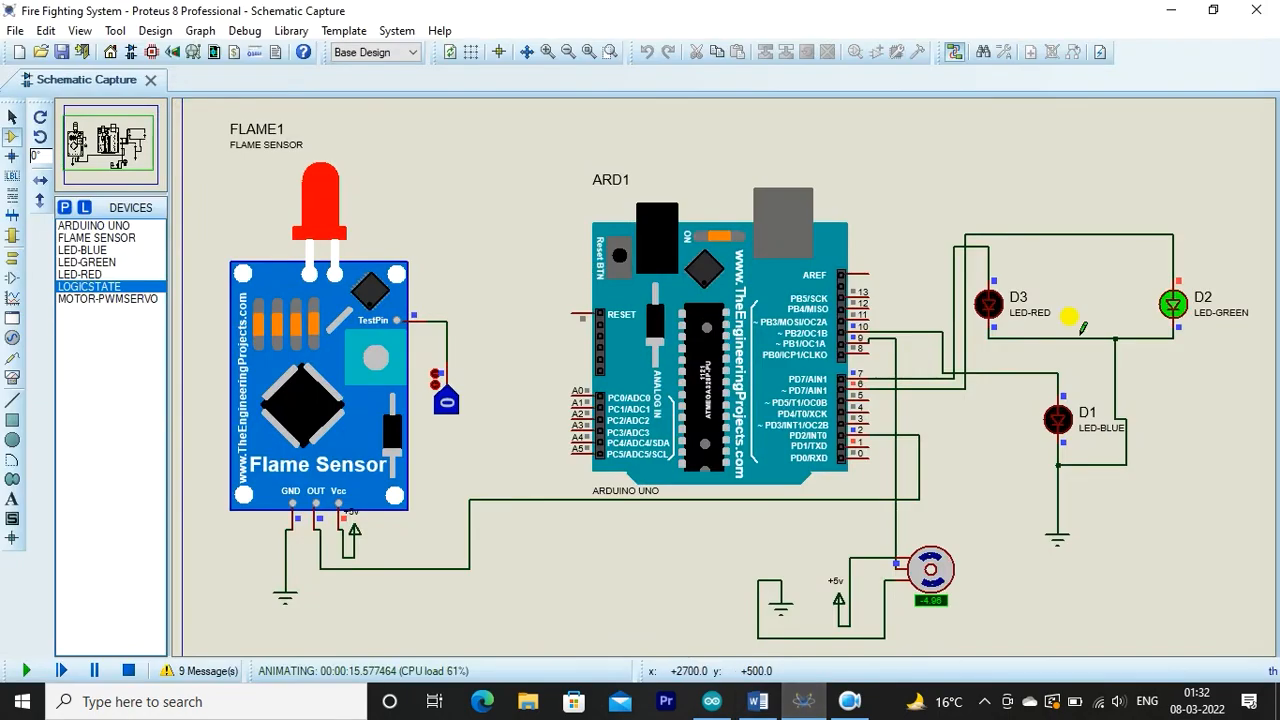
left_click(446, 401)
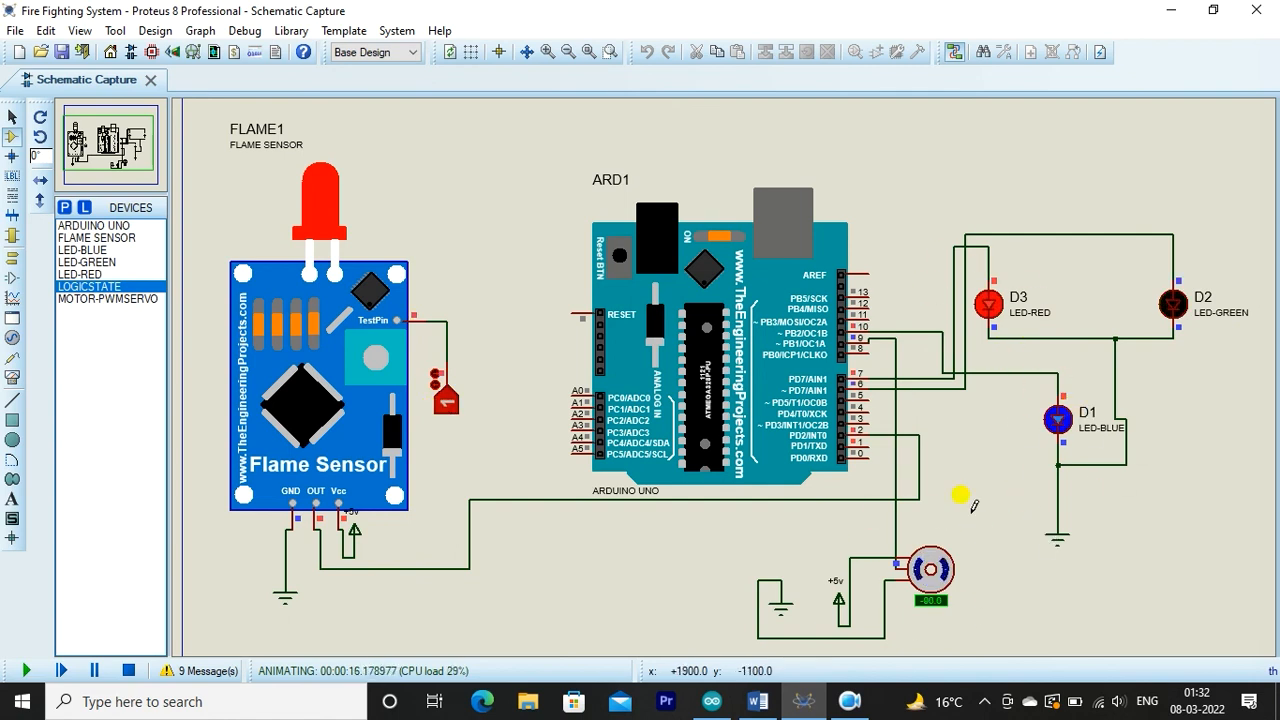
left_click(446, 403)
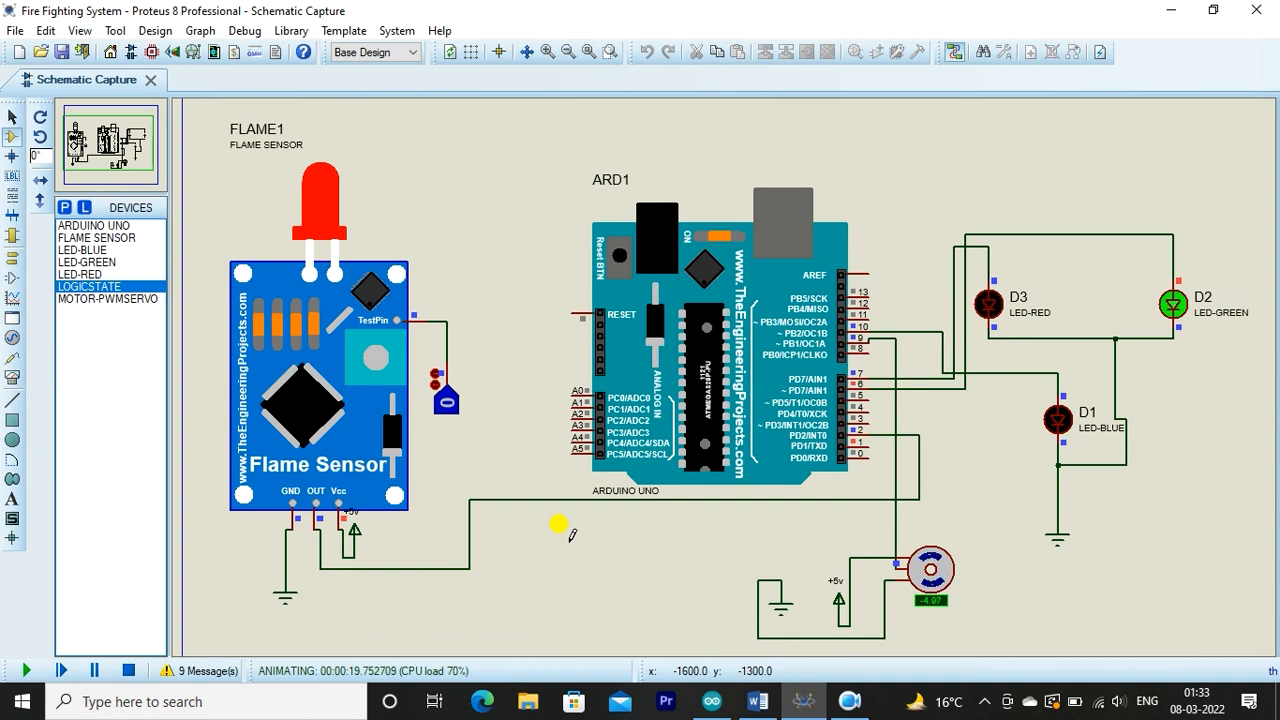
Switch to Word, start a new page and write "I hope you like the video. Soon a video will be uploaded using Arduino"
left_click(758, 704)
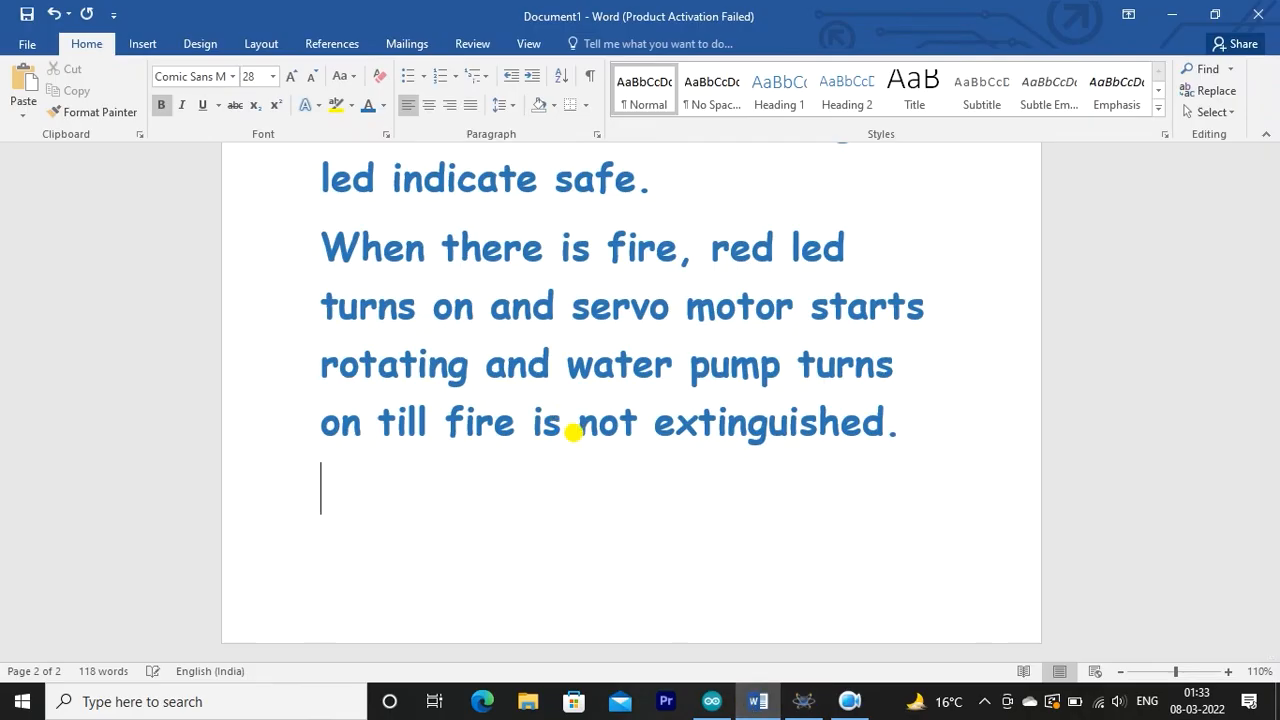
key("ctrl+Return")
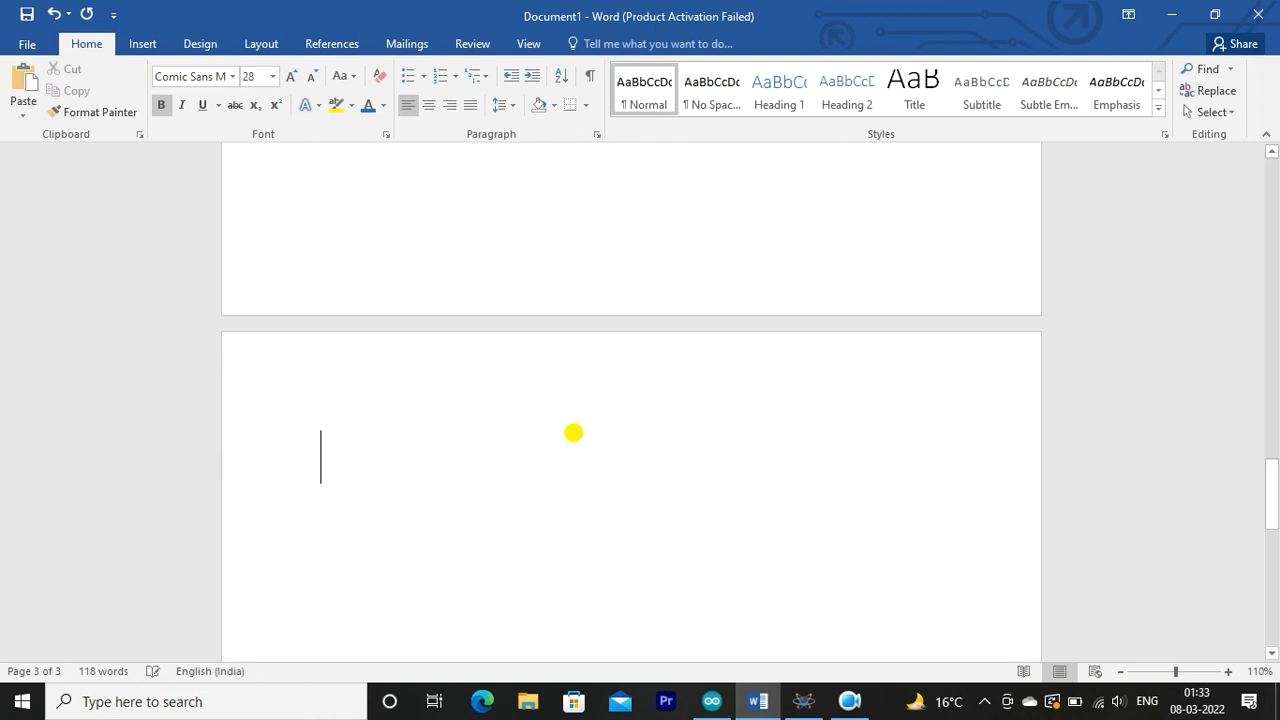
type("I ho")
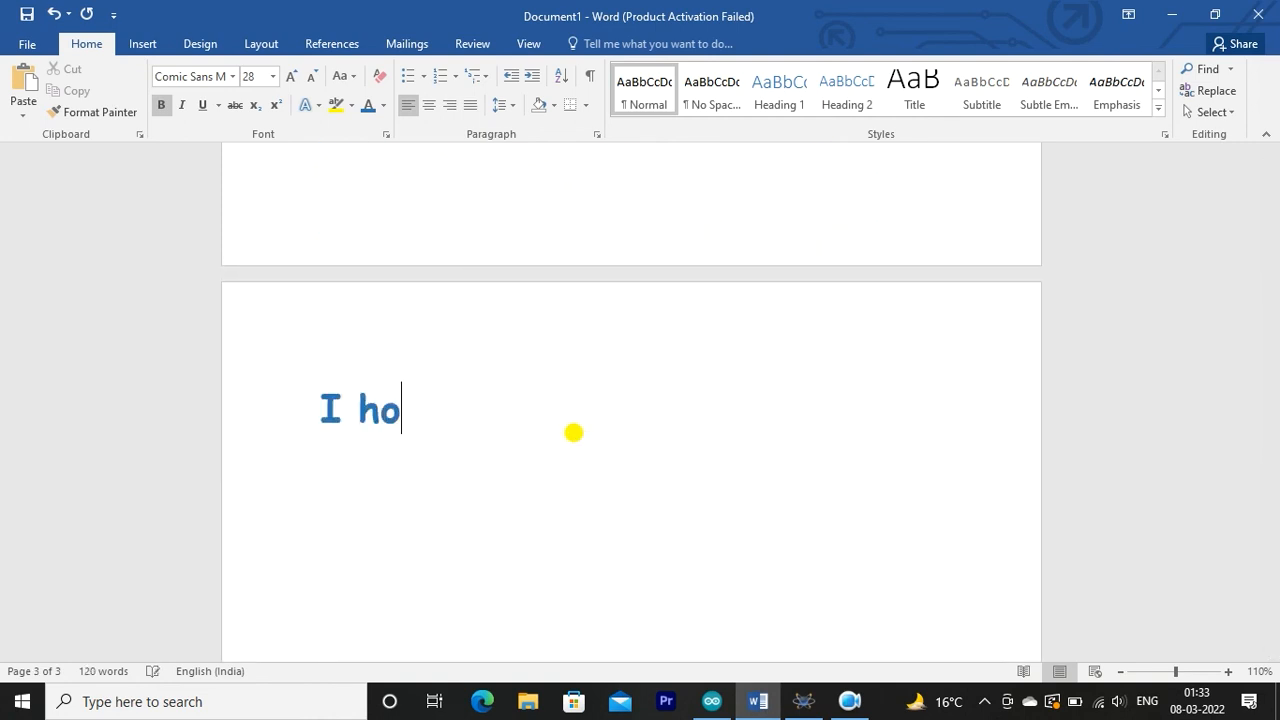
type("pe you like the video. So")
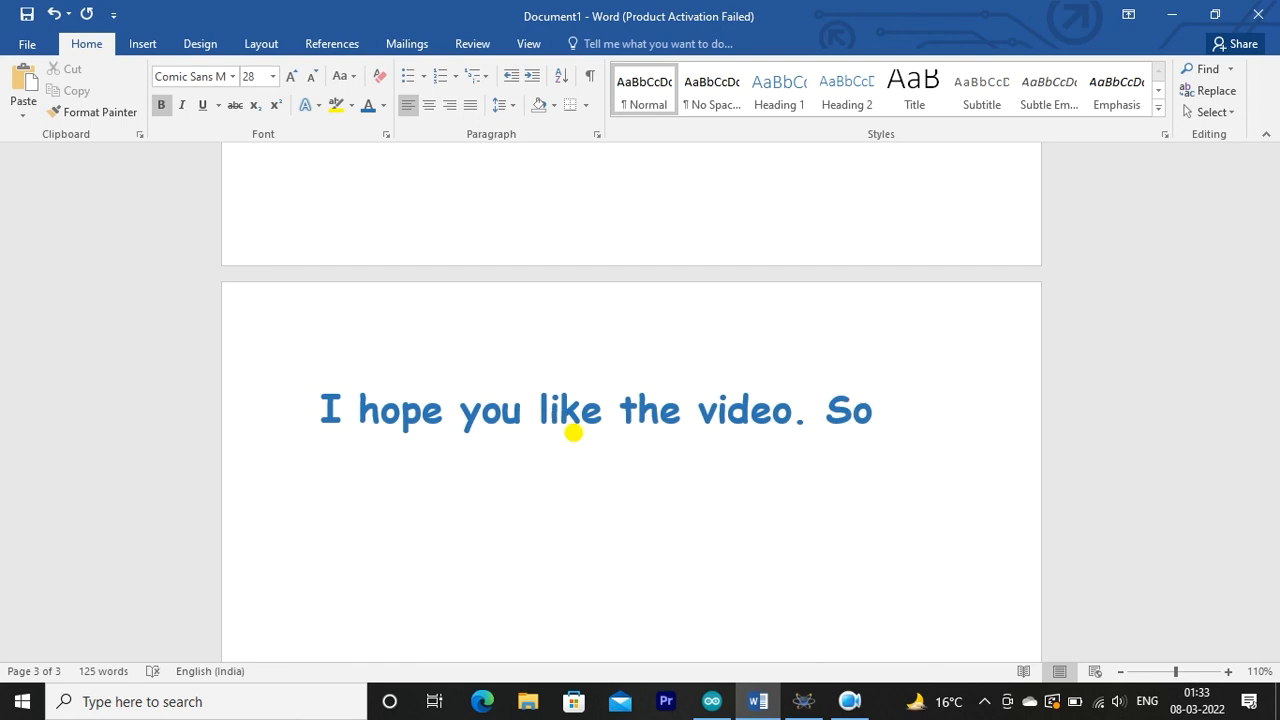
type("on a")
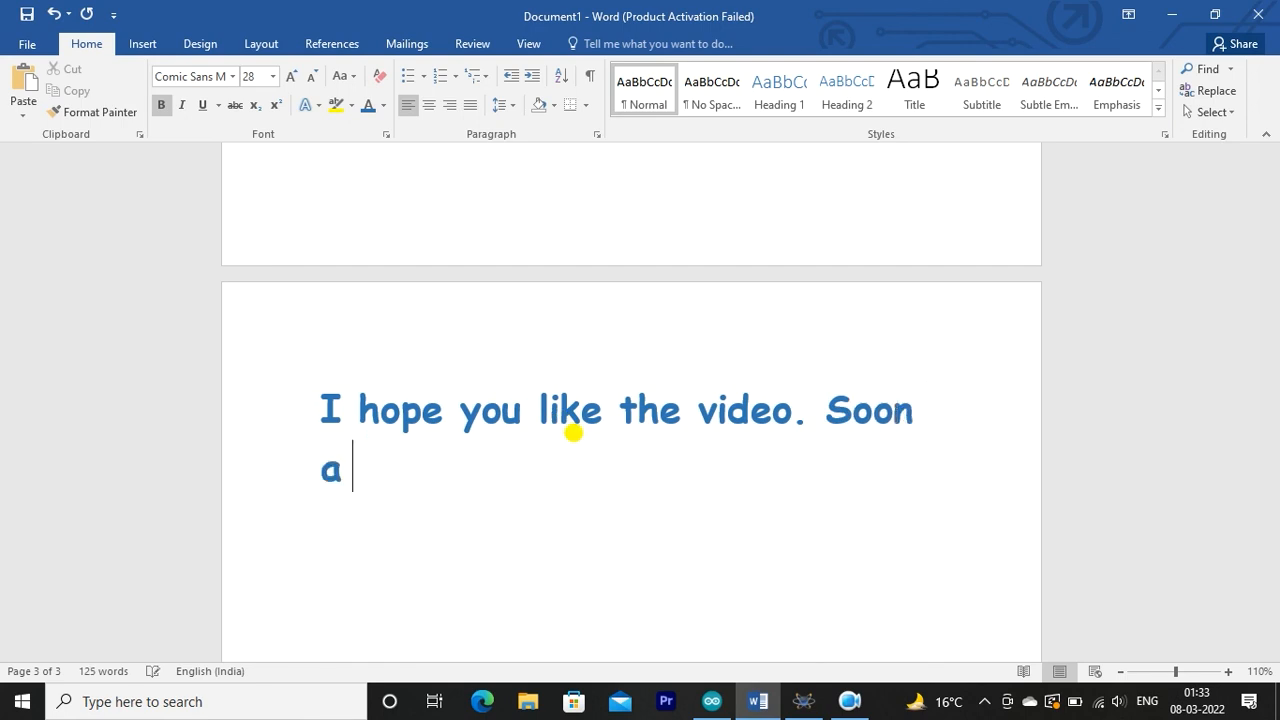
type(" video will be ")
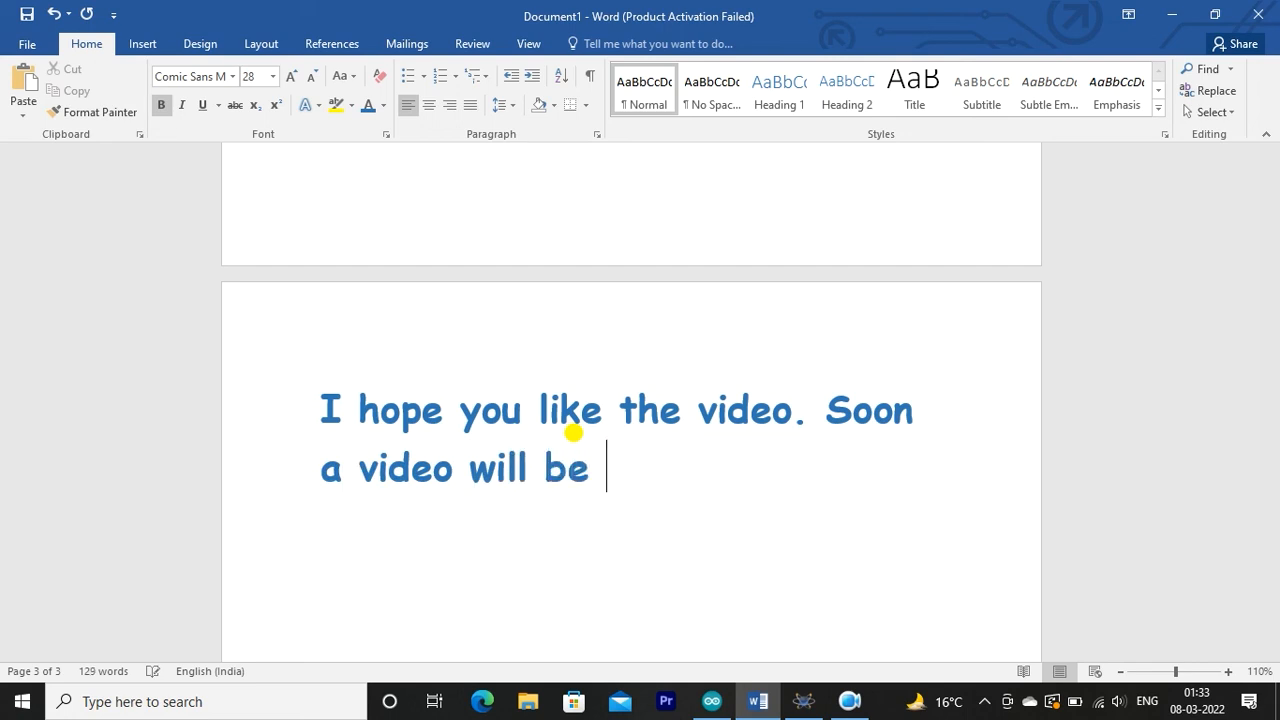
type("uploade")
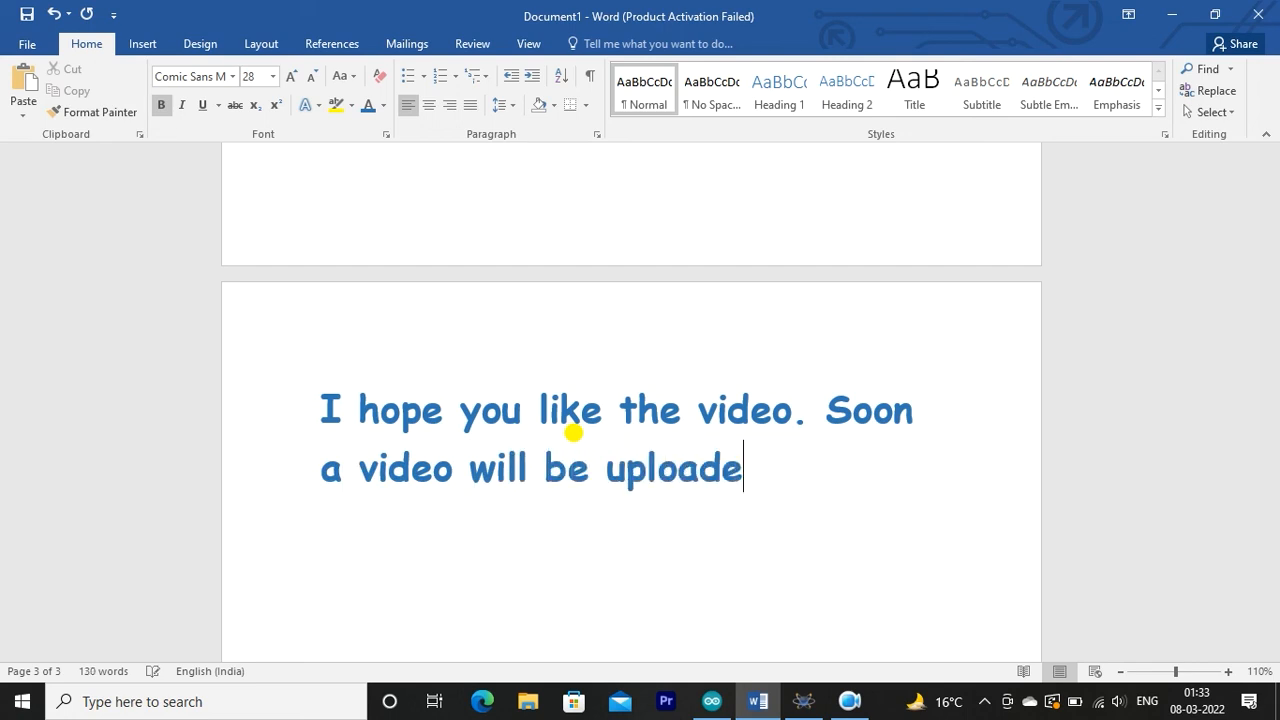
type("d using")
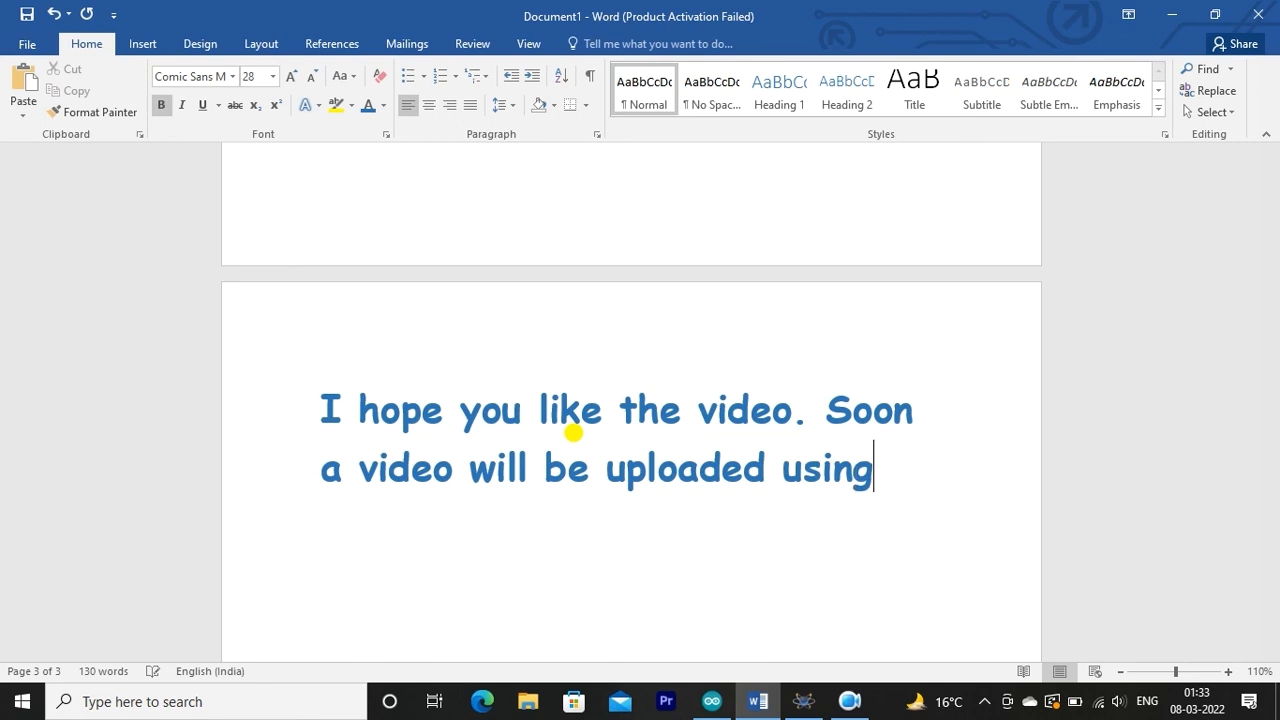
type(" Arduino")
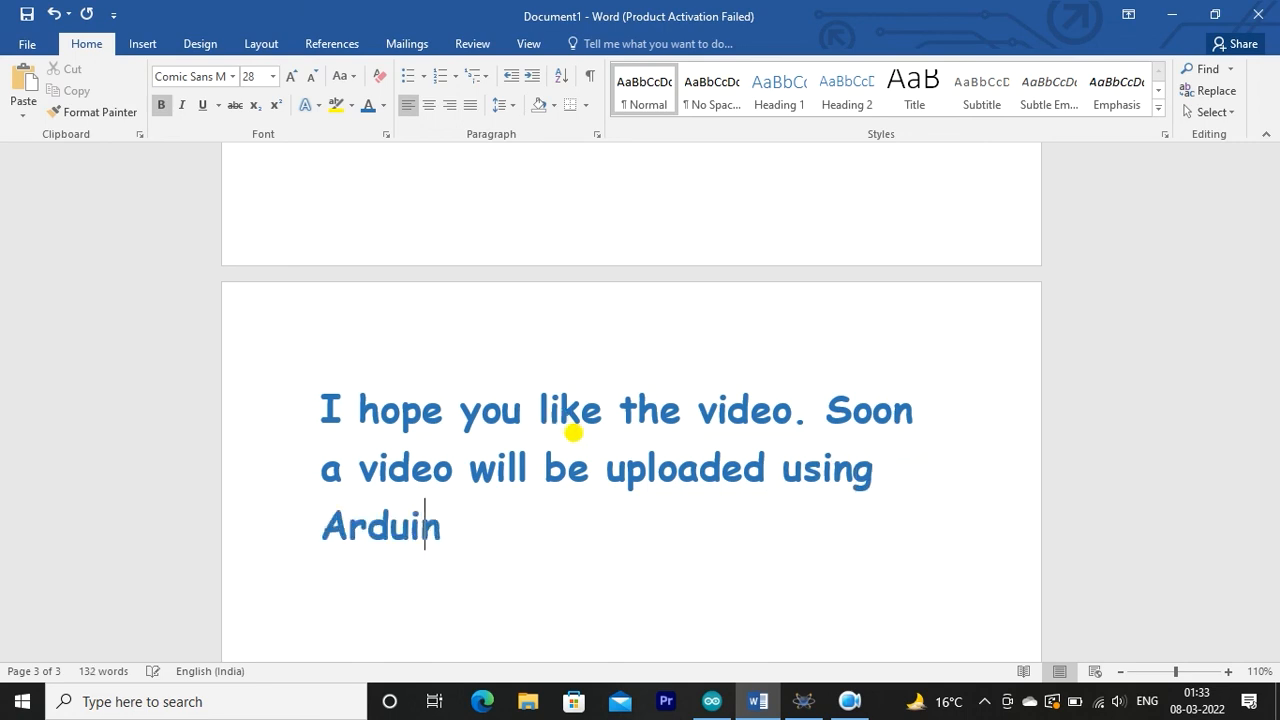